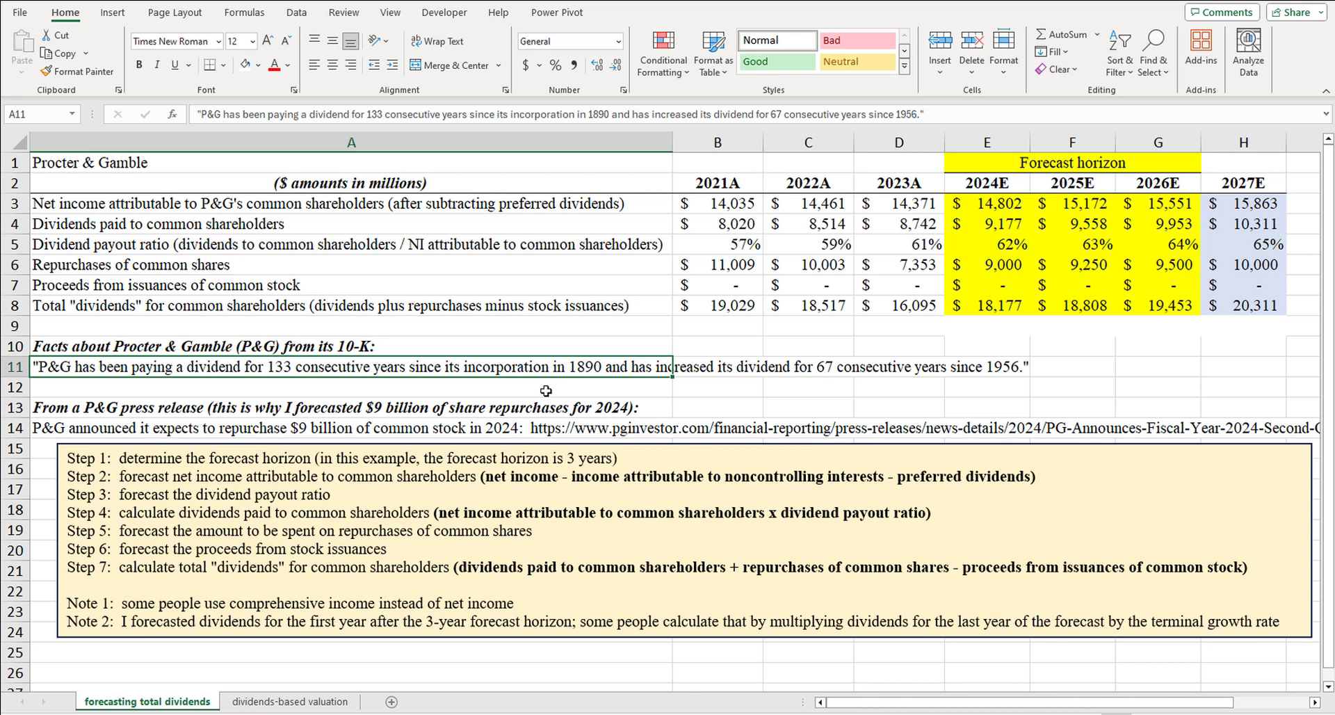
Step: Read through Steps 1–7 in the instruction text box, noting the forecast horizon wording
left_click(93, 455)
left_click_drag(68, 457, 123, 573)
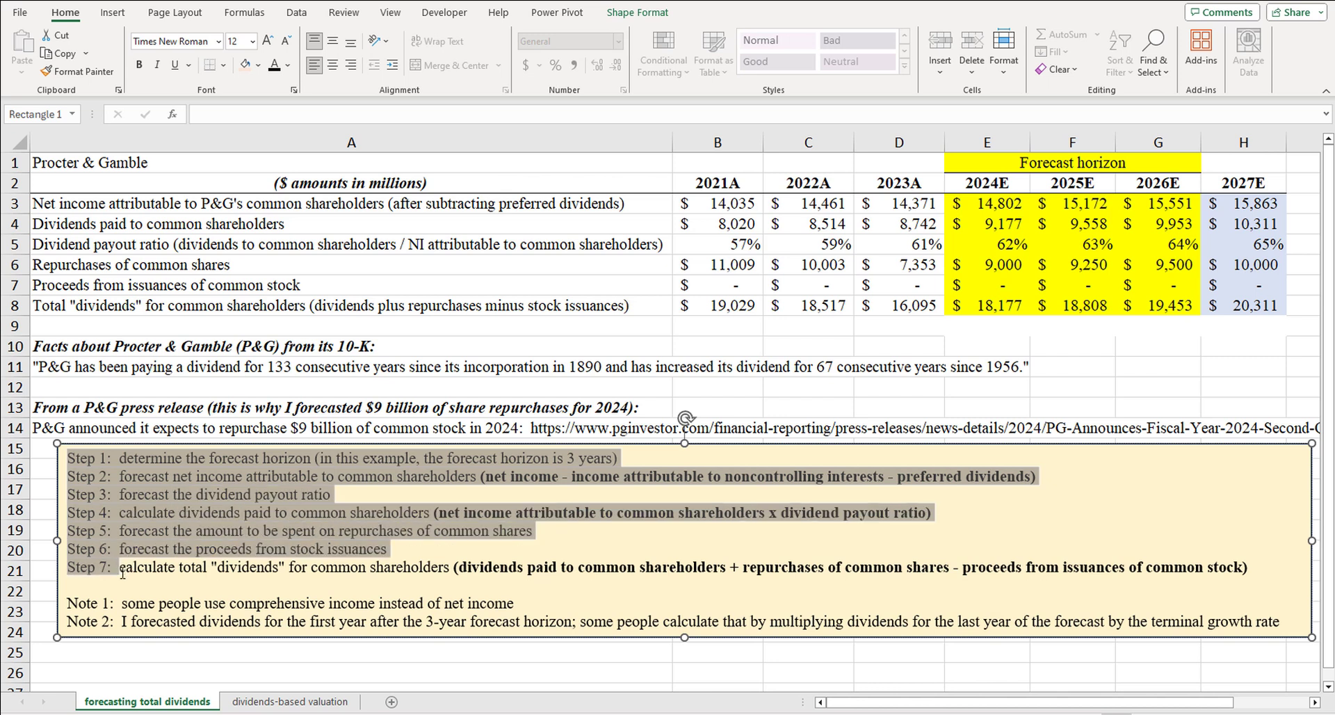
left_click(248, 591)
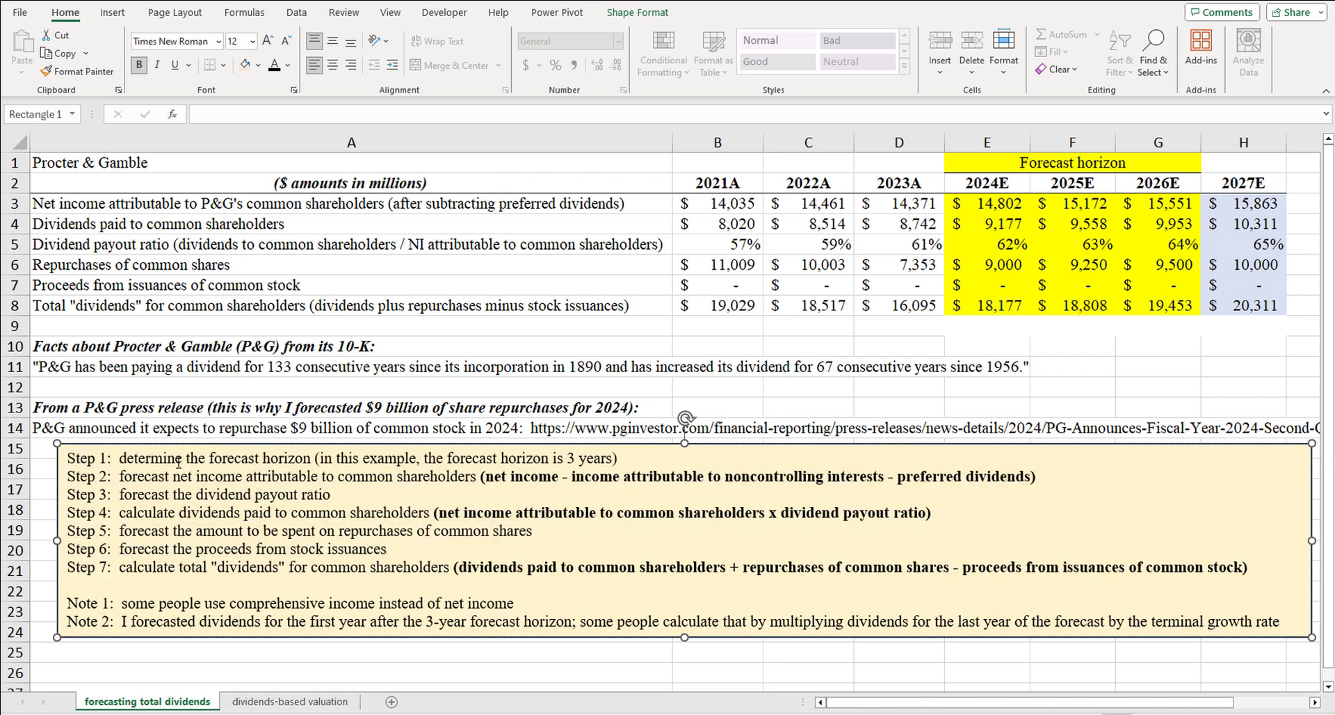
left_click_drag(208, 458, 313, 459)
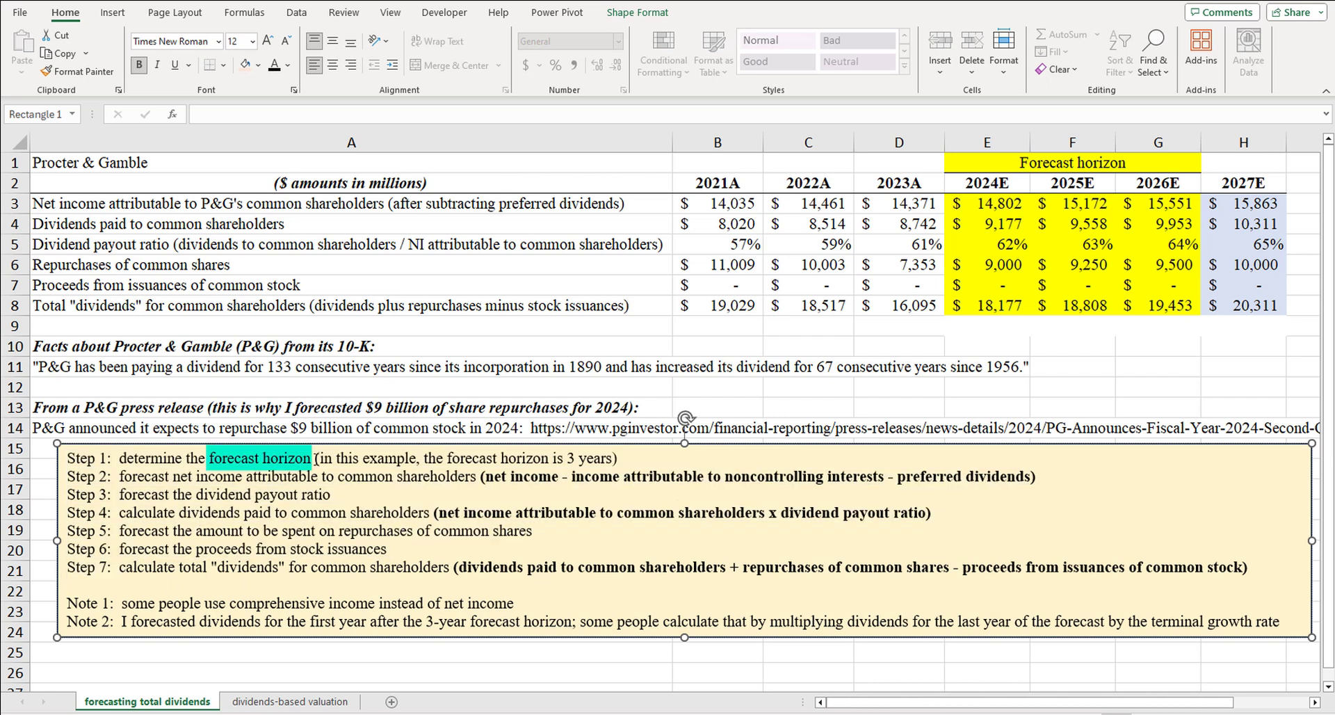
key("Escape")
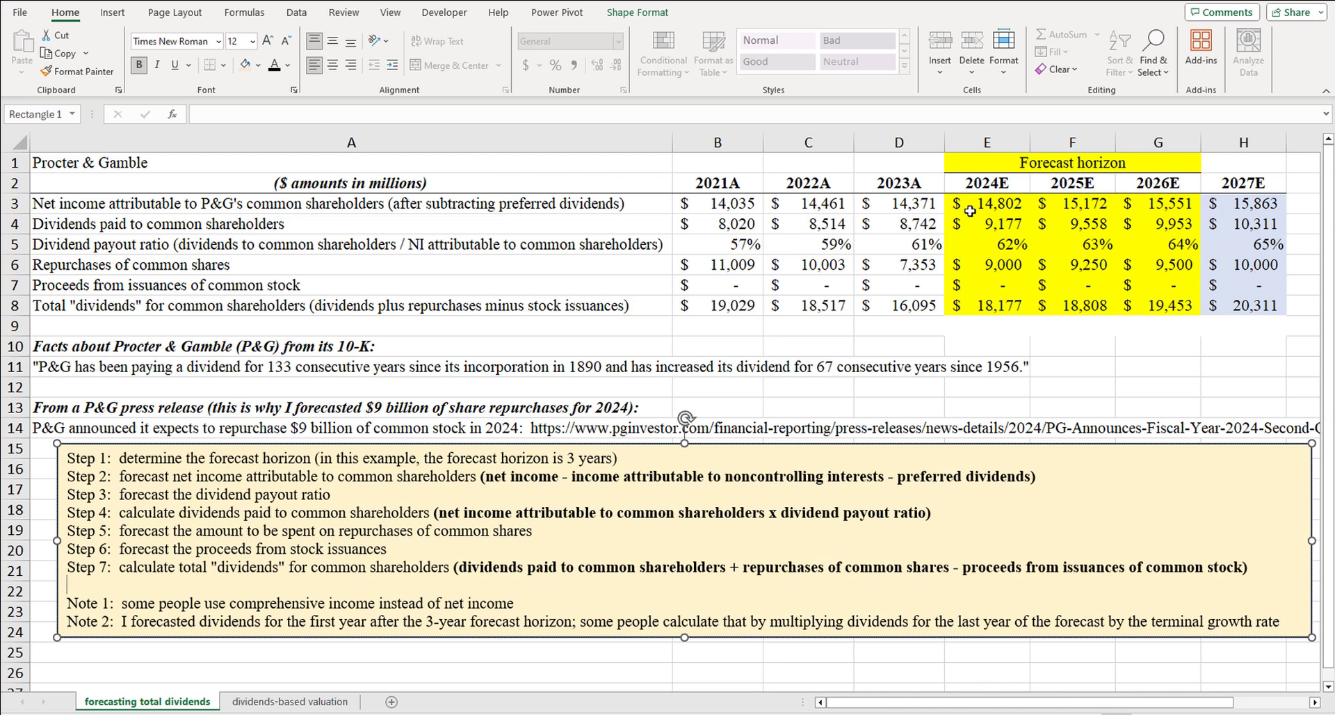
Step: Examine the 2024E–2026E forecast horizon columns and the 2027E column with its 65% payout ratio
left_click_drag(982, 183, 1165, 307)
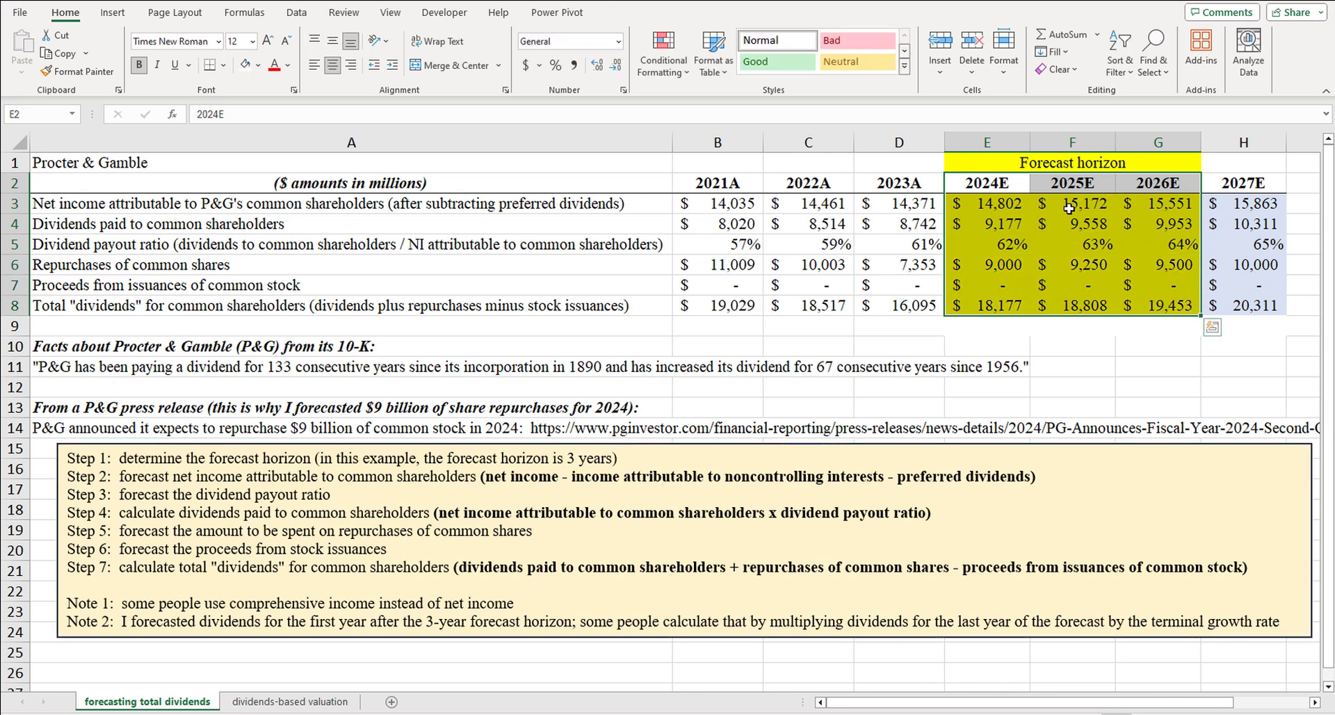
left_click(1043, 165)
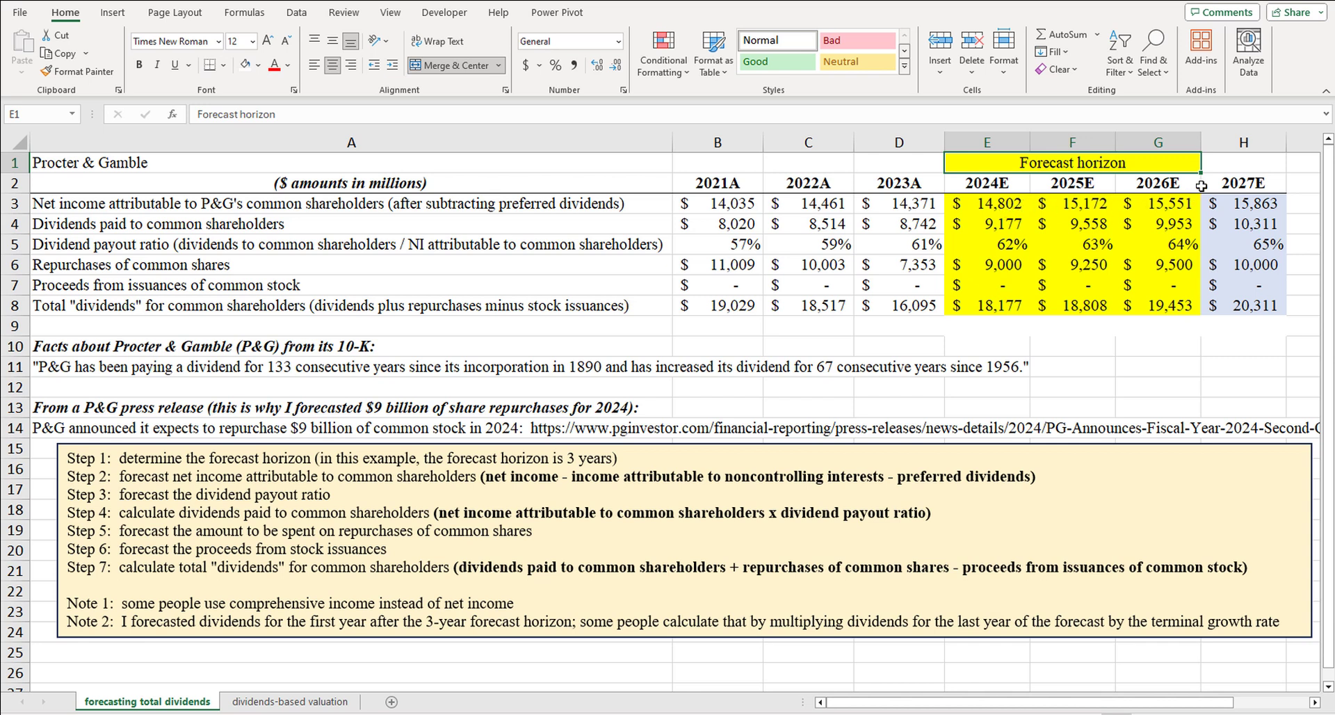
left_click(1239, 143)
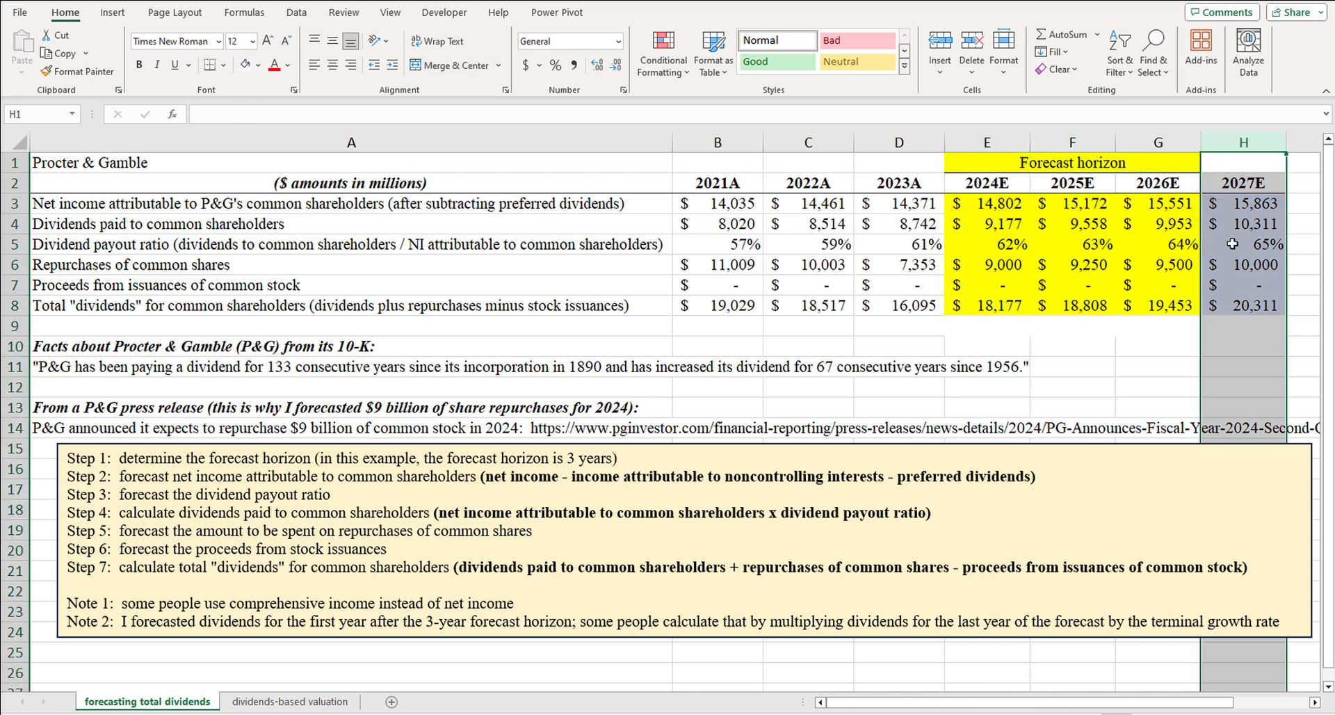
left_click(1232, 243)
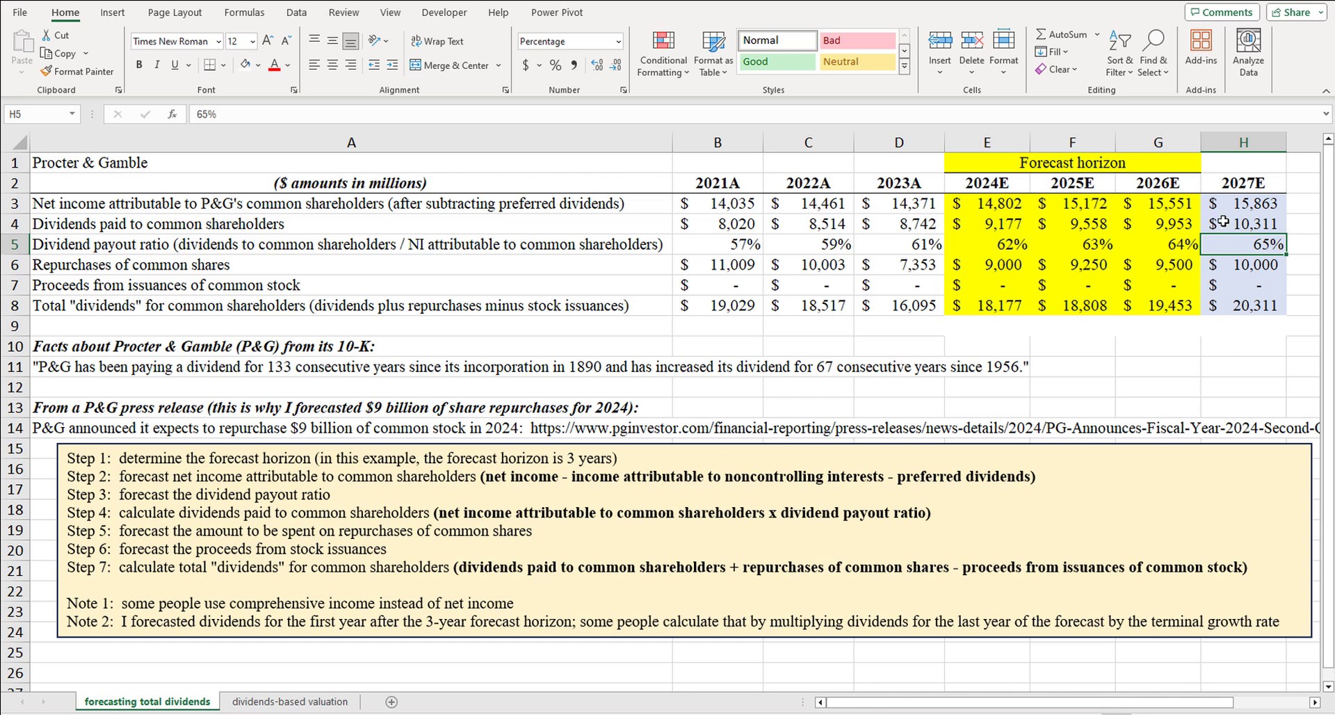
left_click(993, 183)
left_click(1069, 185)
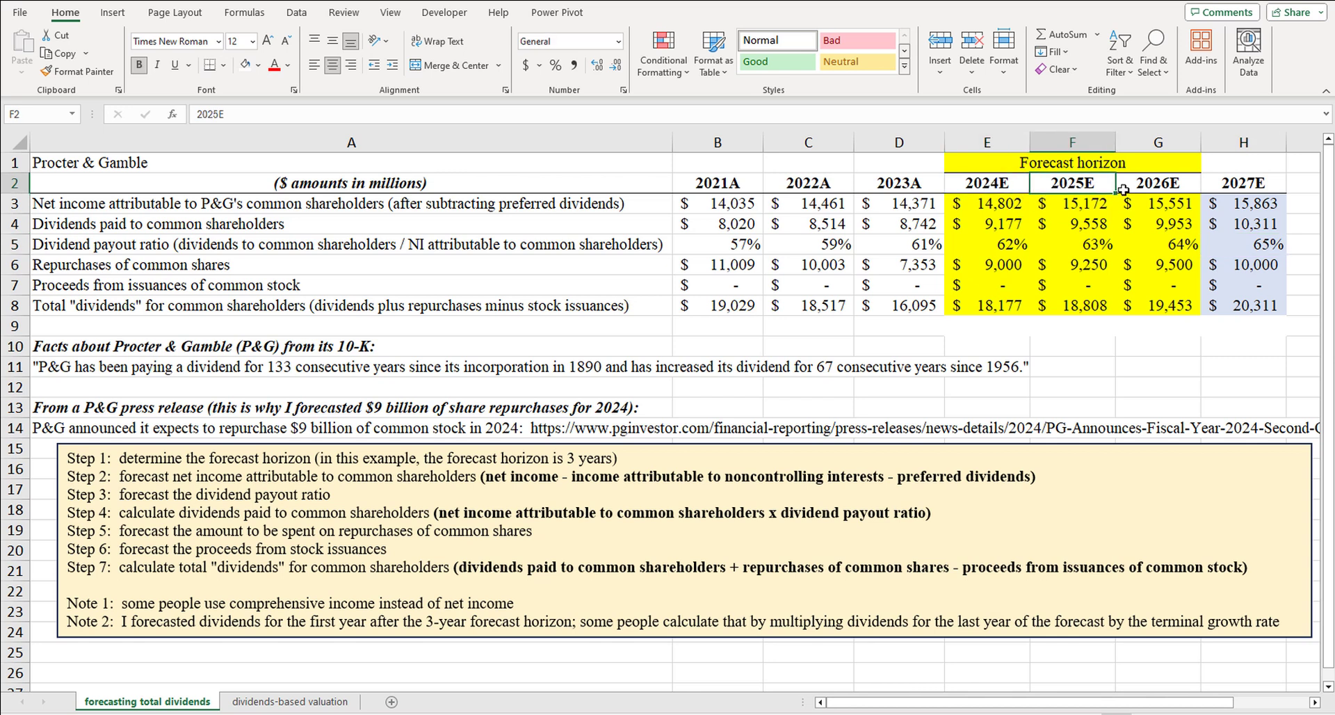
left_click(1153, 185)
left_click_drag(1008, 187, 1120, 186)
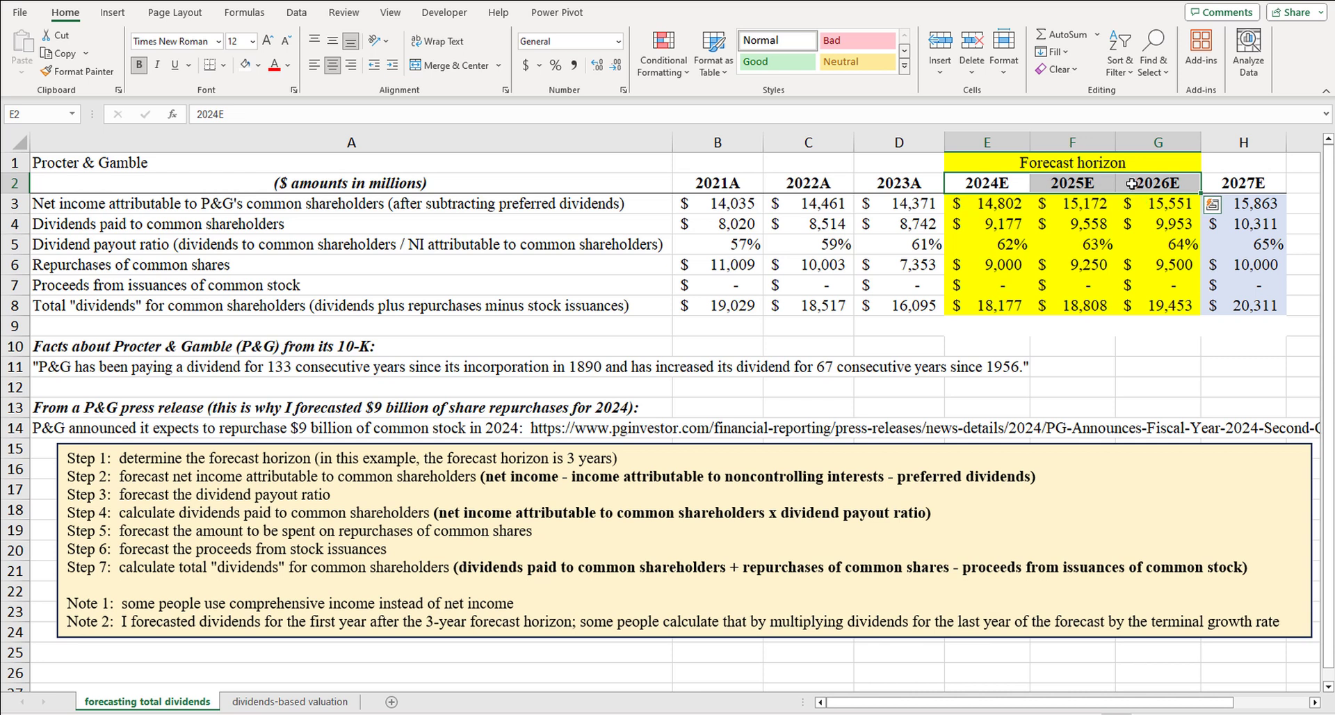
left_click(1053, 341)
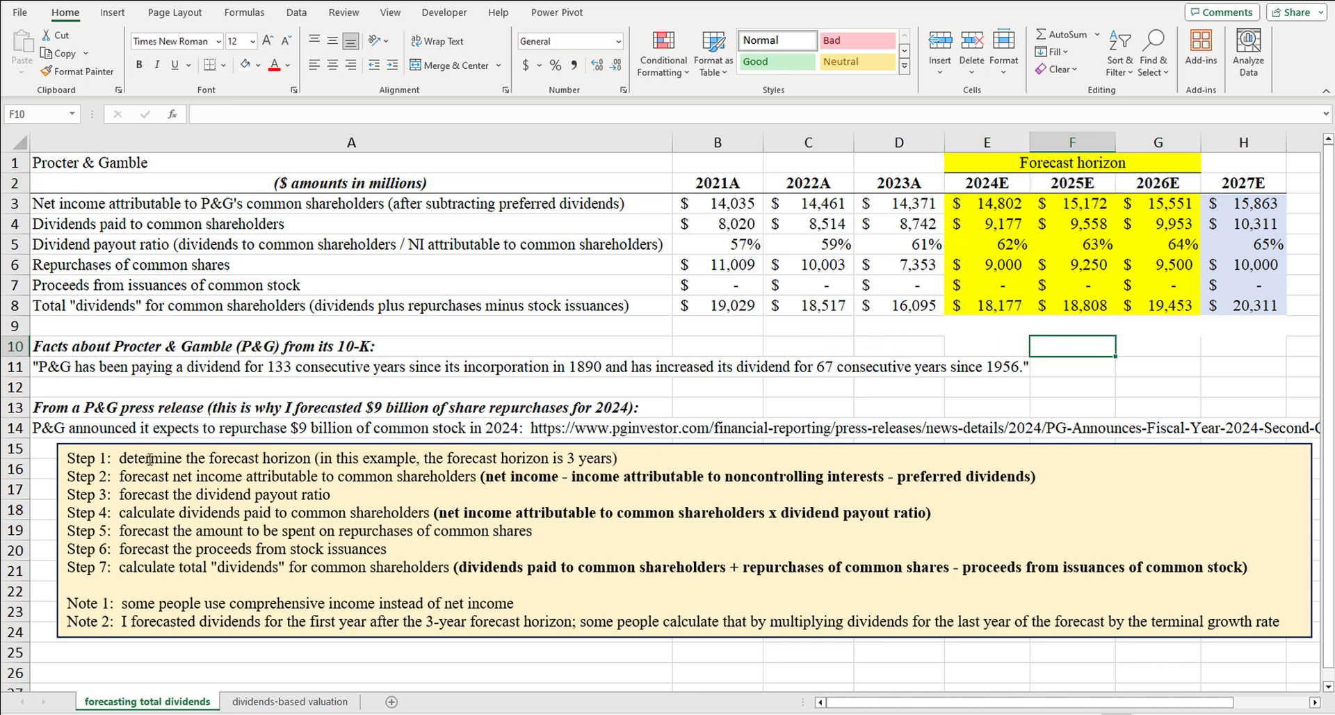
Step: Read Steps 1 and 2 of the notes, including the net income formula text
left_click_drag(122, 458, 270, 458)
left_click(298, 477)
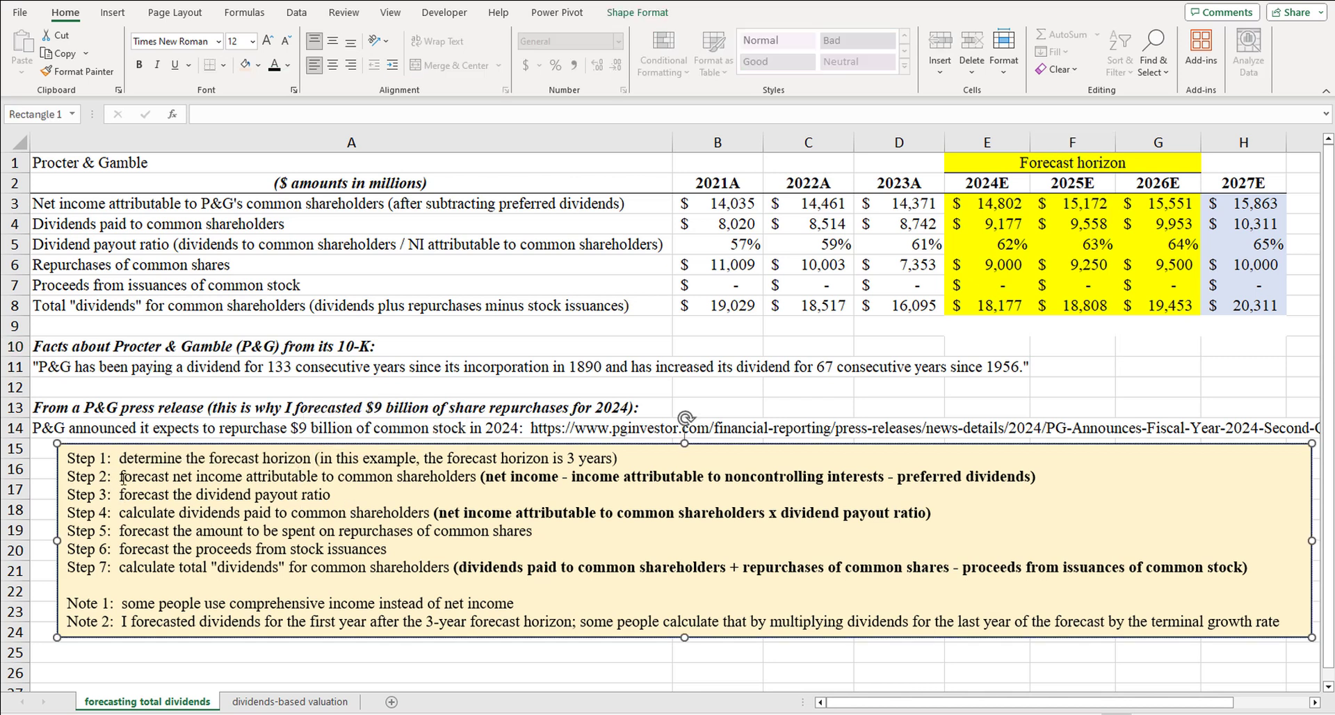
left_click_drag(122, 477, 447, 477)
left_click(417, 496)
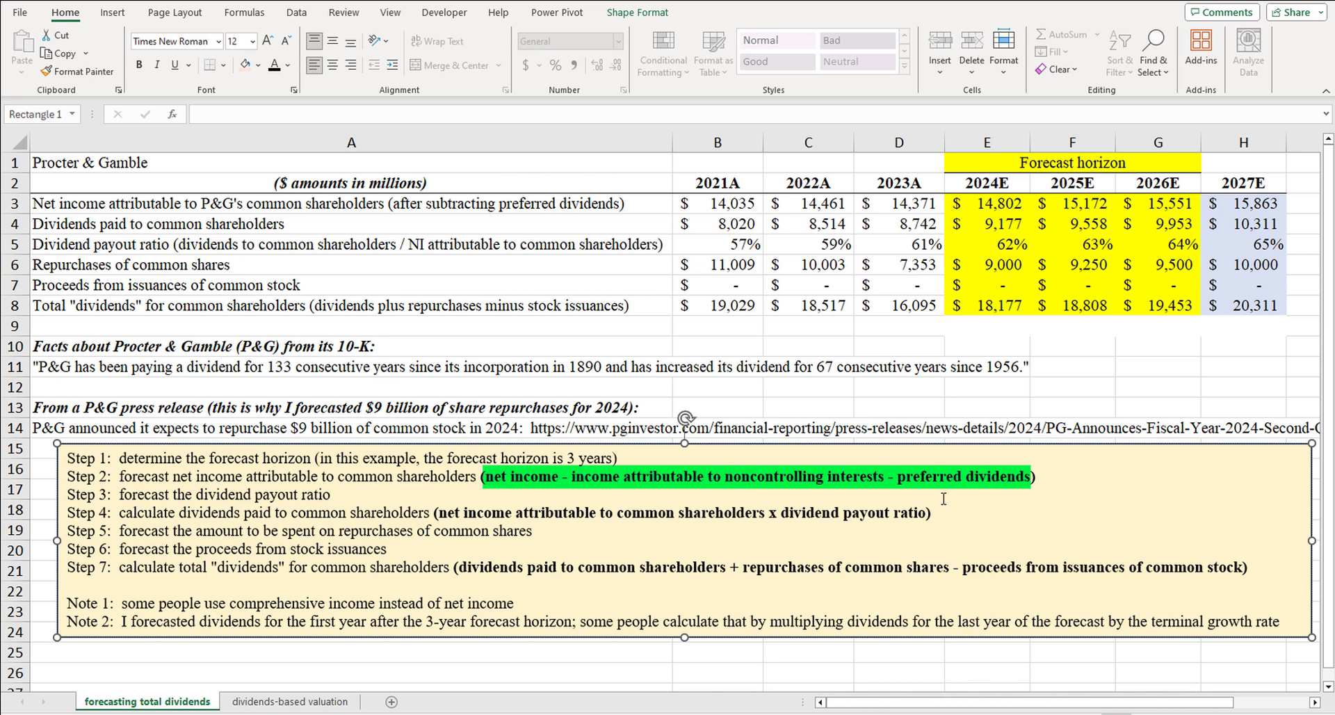
left_click_drag(885, 477, 500, 483)
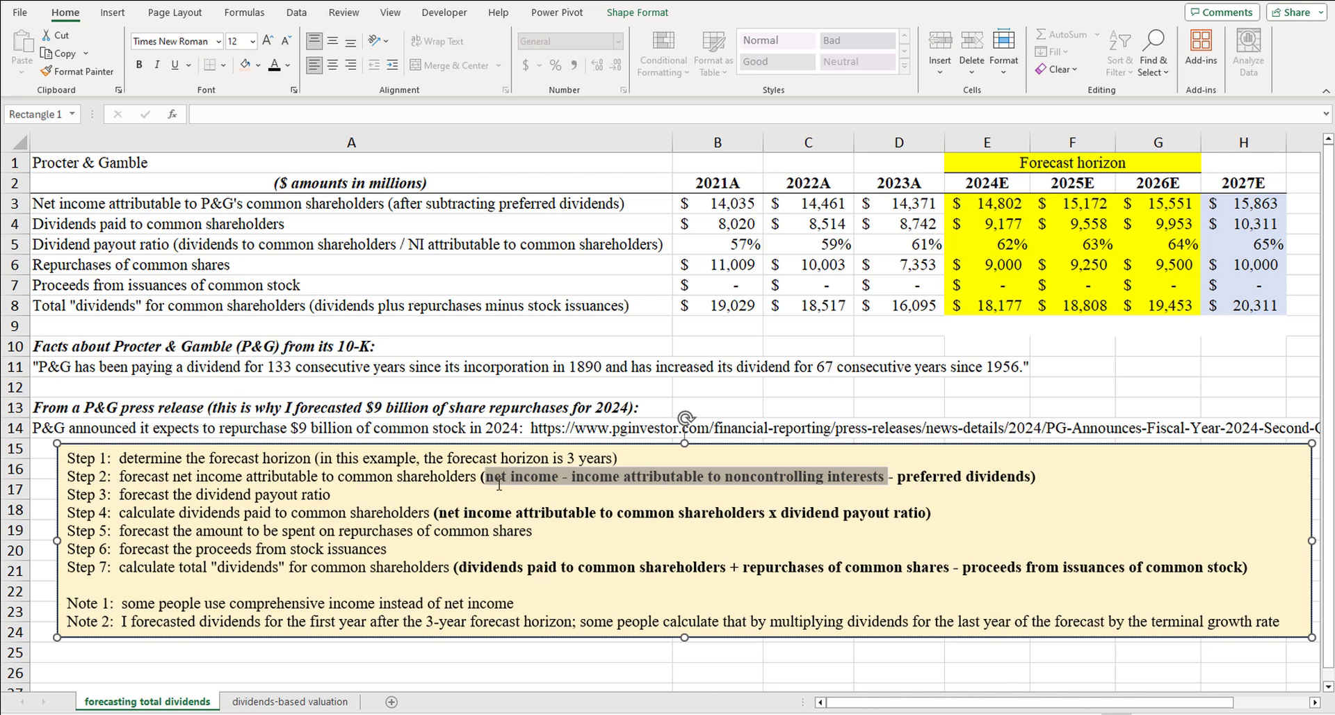
left_click(580, 503)
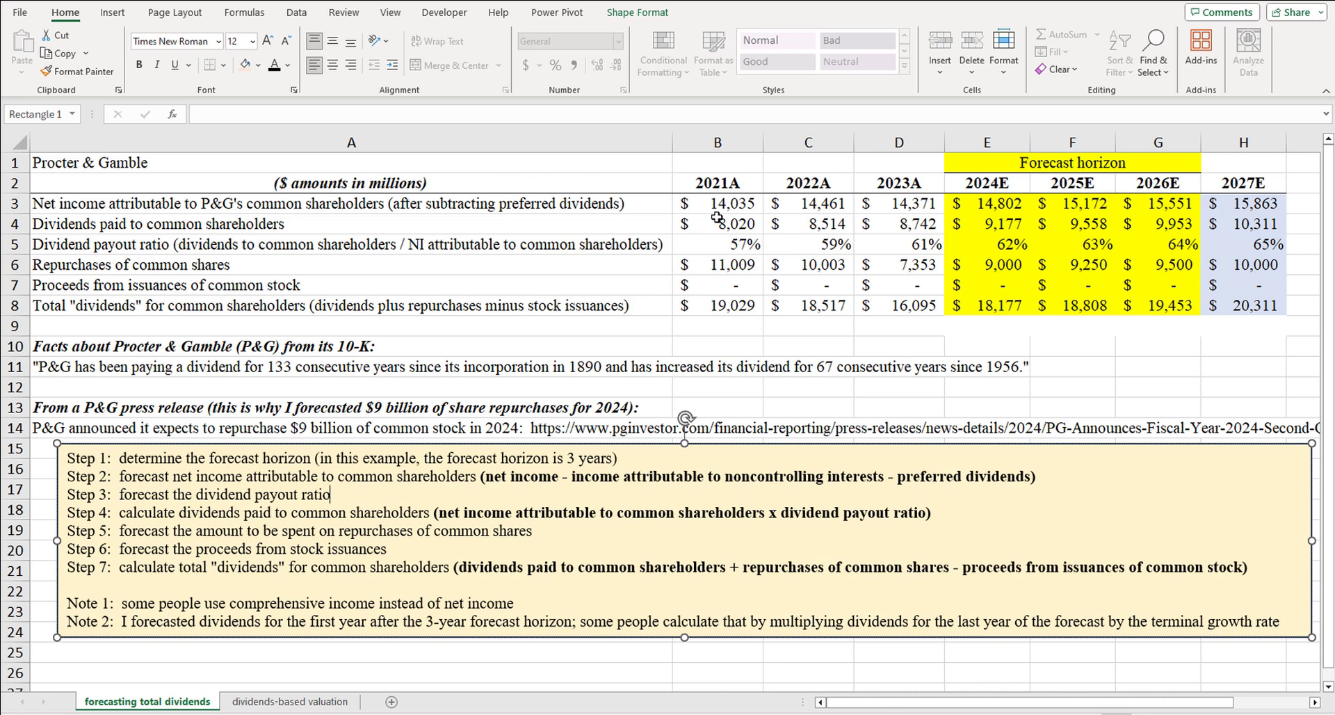
Step: Compare the actual-year headings 2021A–2023A with the forecast headings 2024E–2026E
left_click(761, 185)
left_click_drag(761, 185, 887, 184)
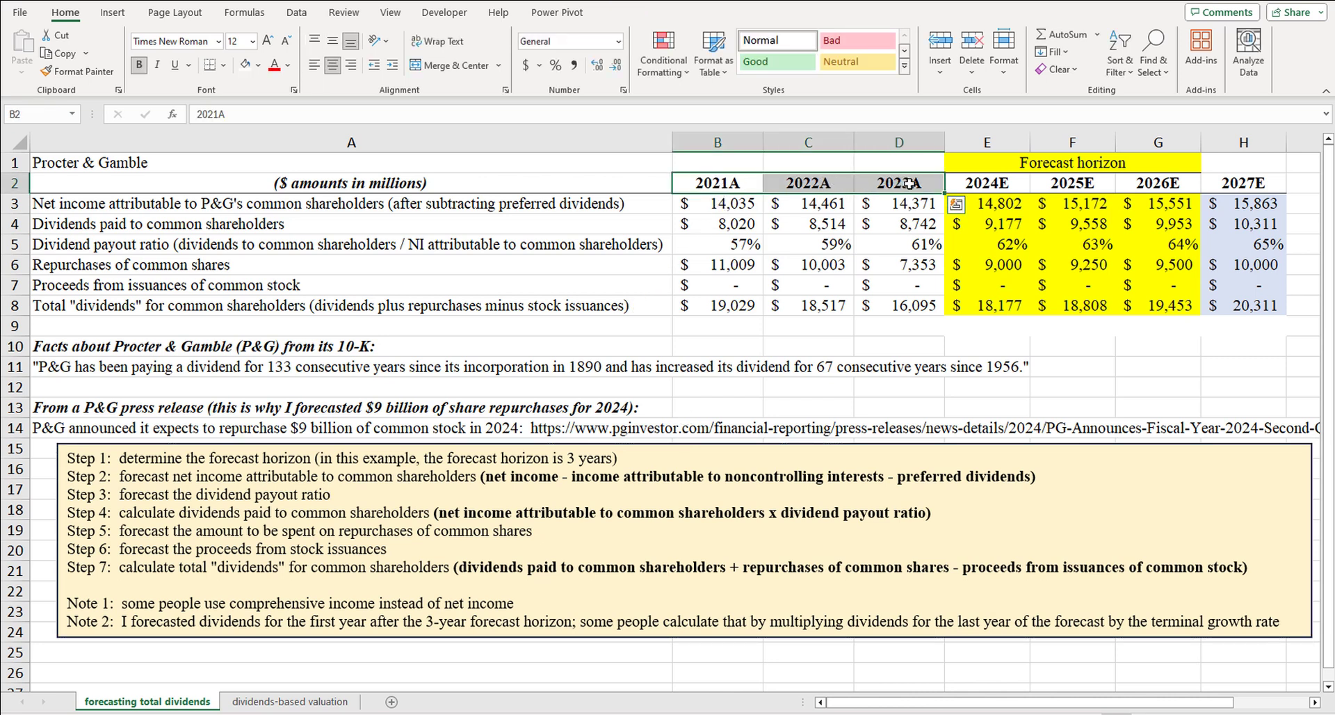
left_click(907, 183)
left_click(831, 186)
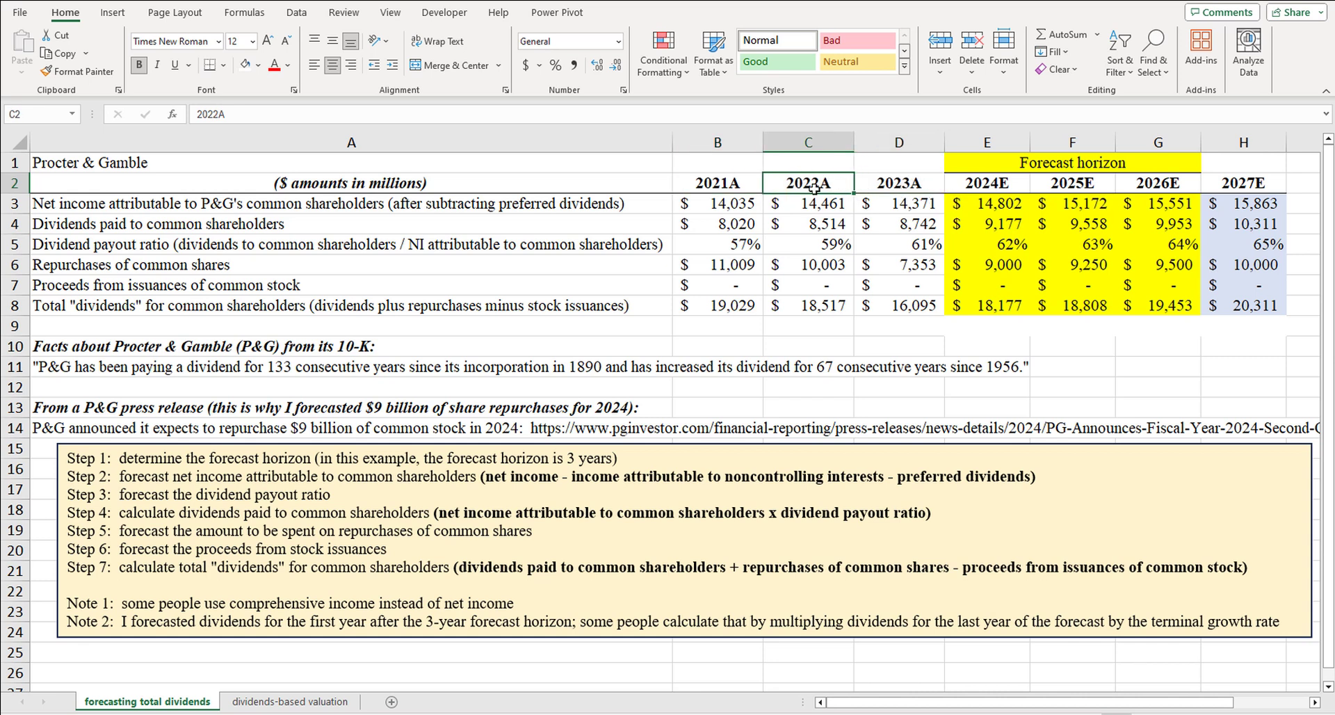
left_click(730, 184)
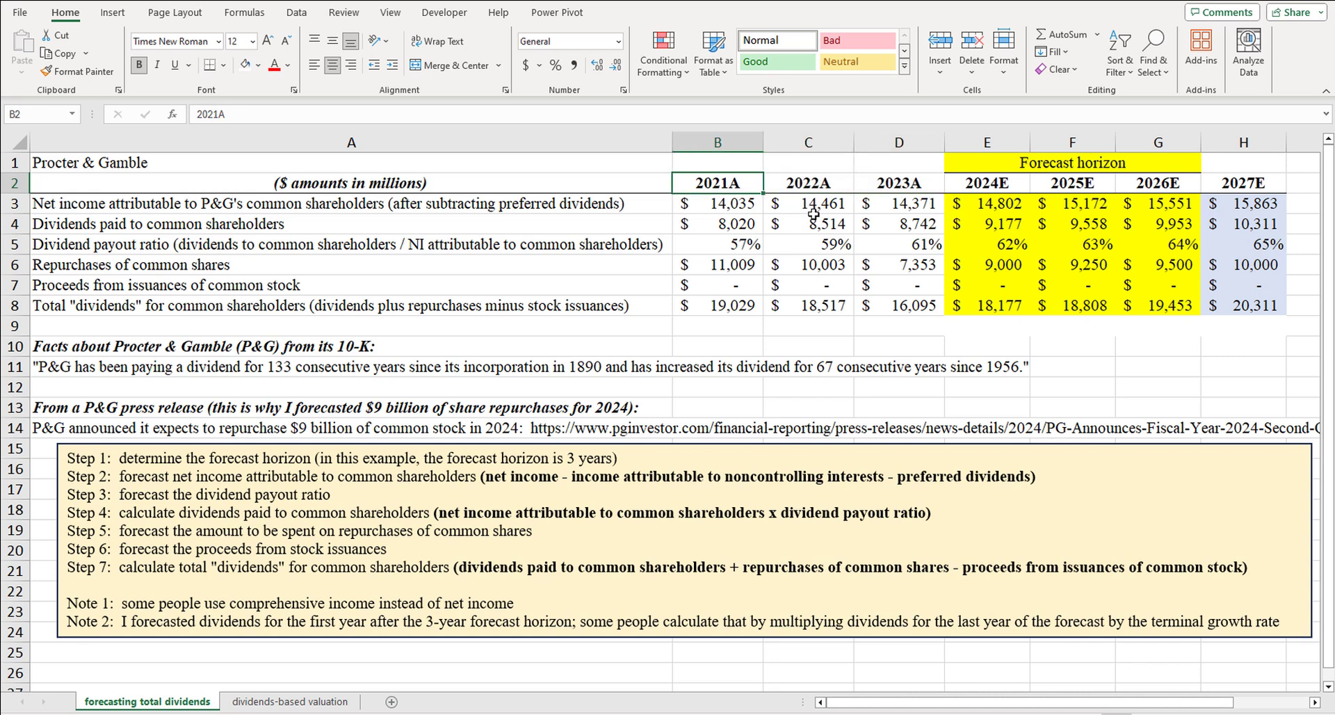
left_click(1003, 183)
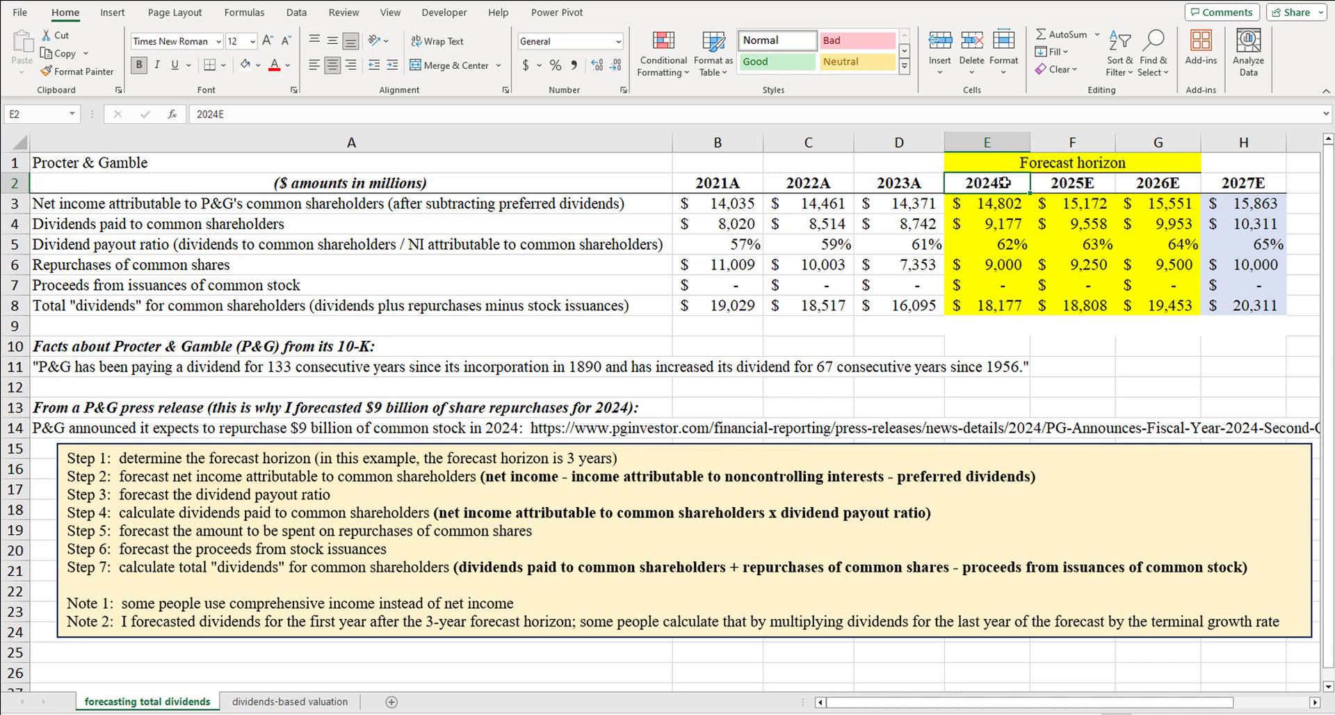
left_click(1063, 187)
left_click(1145, 181)
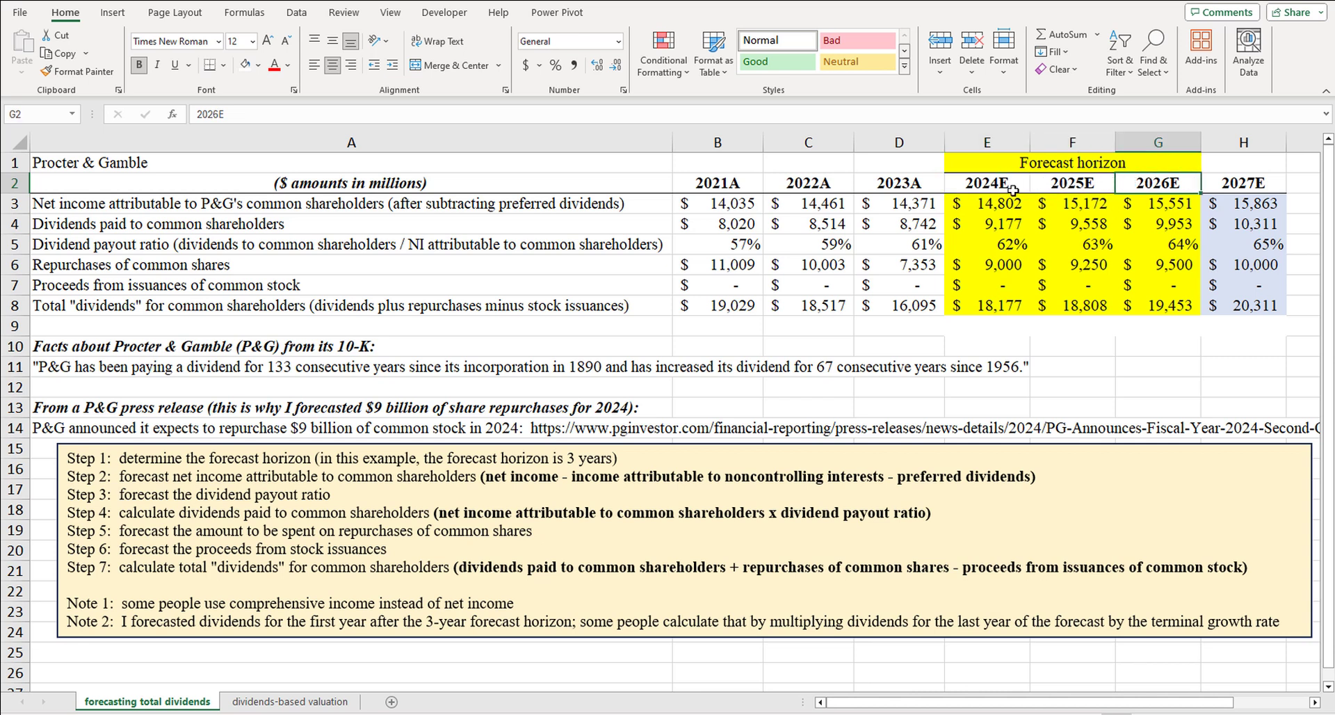
Step: Inspect the 2021A–2023A net income values and their formulas
left_click(738, 204)
left_click_drag(733, 203, 879, 208)
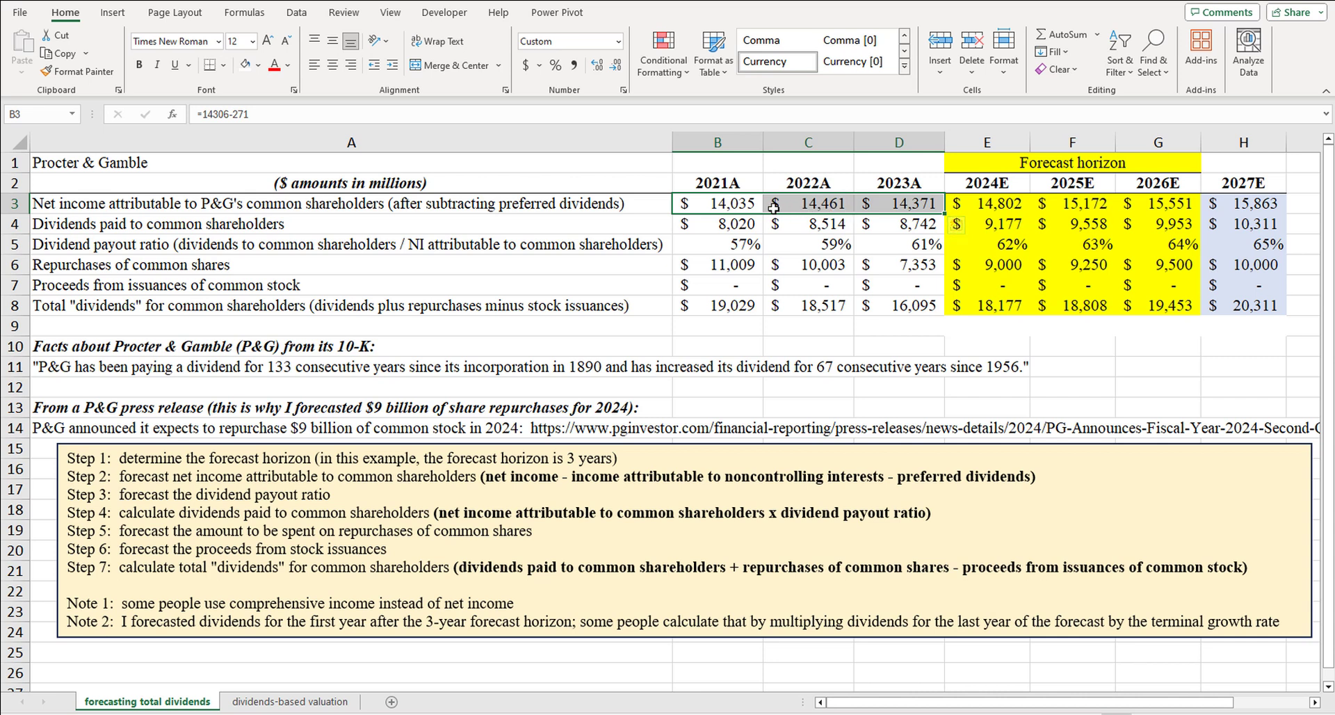
left_click(918, 204)
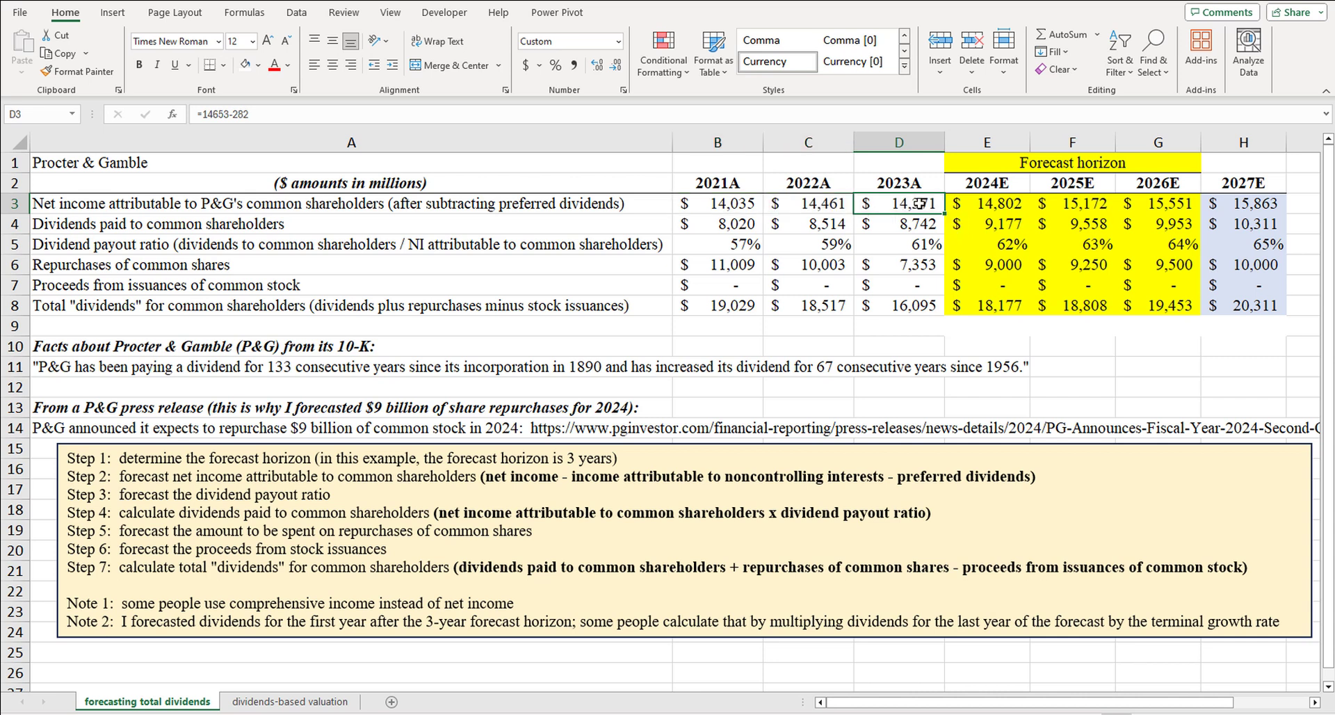
left_click(575, 183)
left_click(915, 204)
Step: Review Note 1 on comprehensive income, Step 3, and the 2021A–2023A payout ratio formulas
left_click_drag(232, 603, 356, 600)
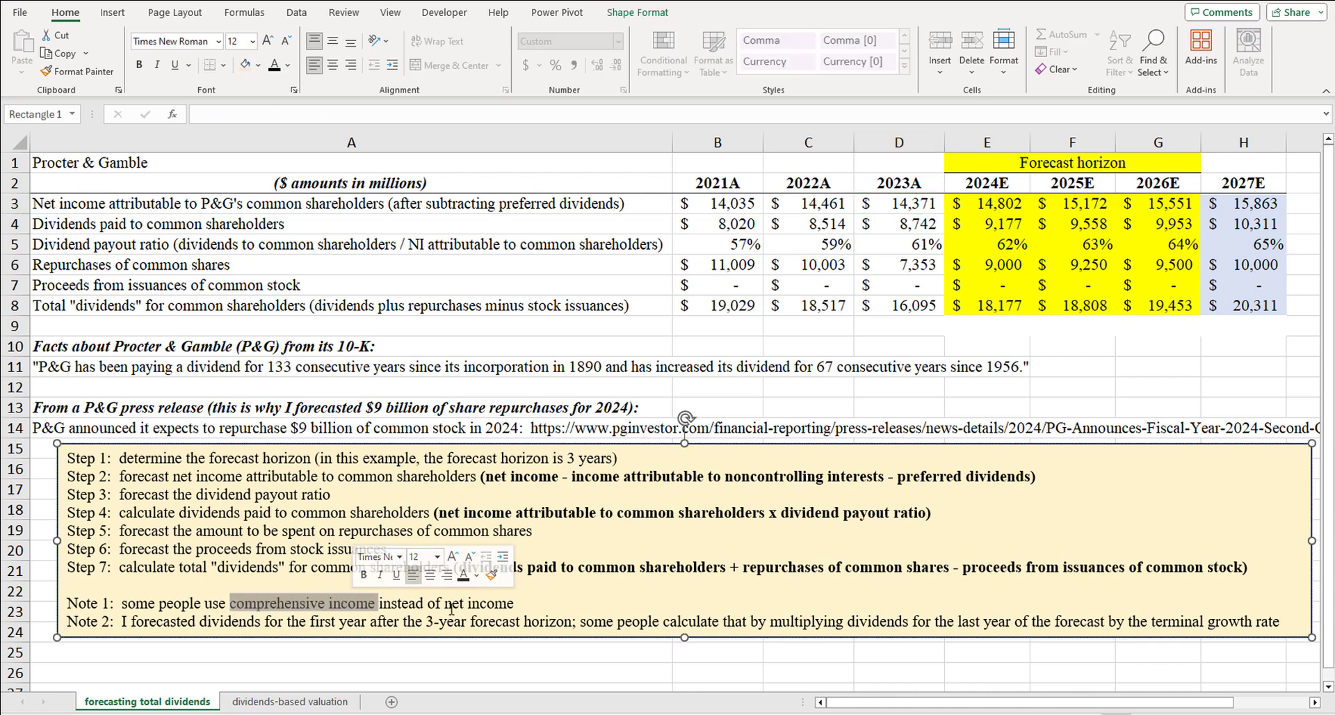
left_click(205, 498)
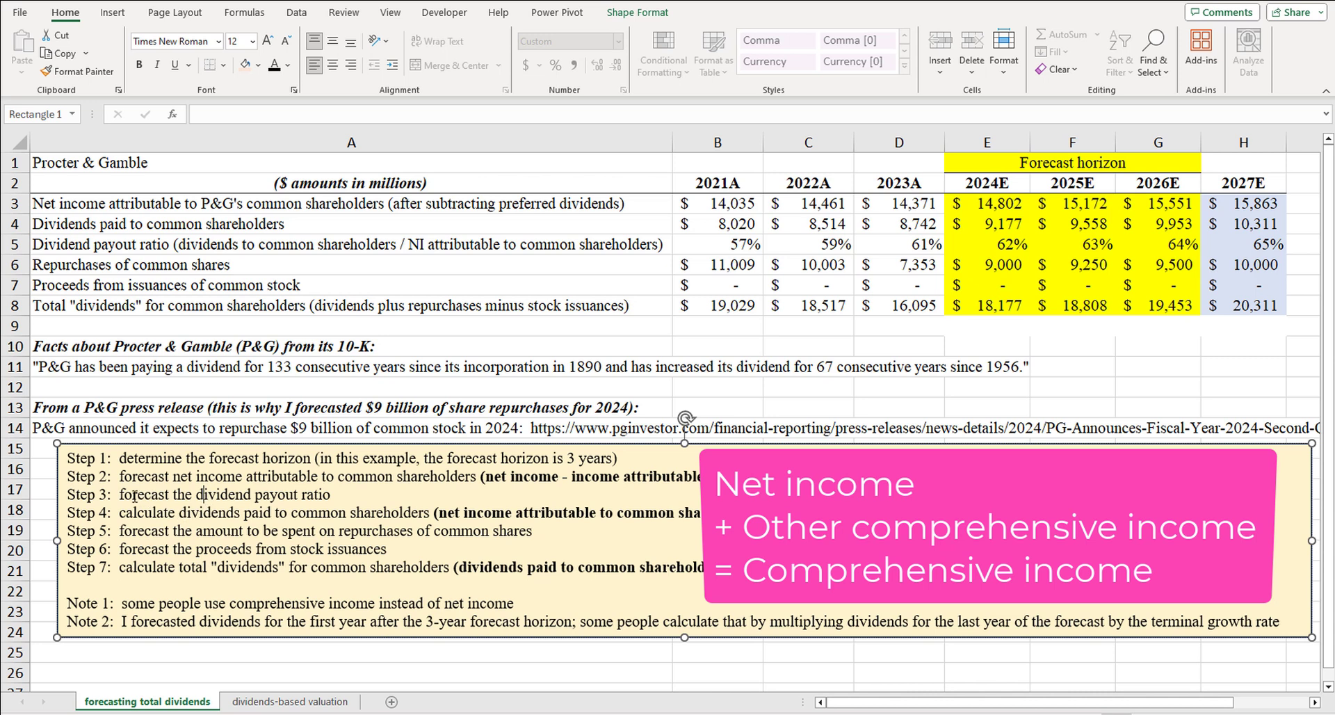
left_click_drag(332, 495, 119, 495)
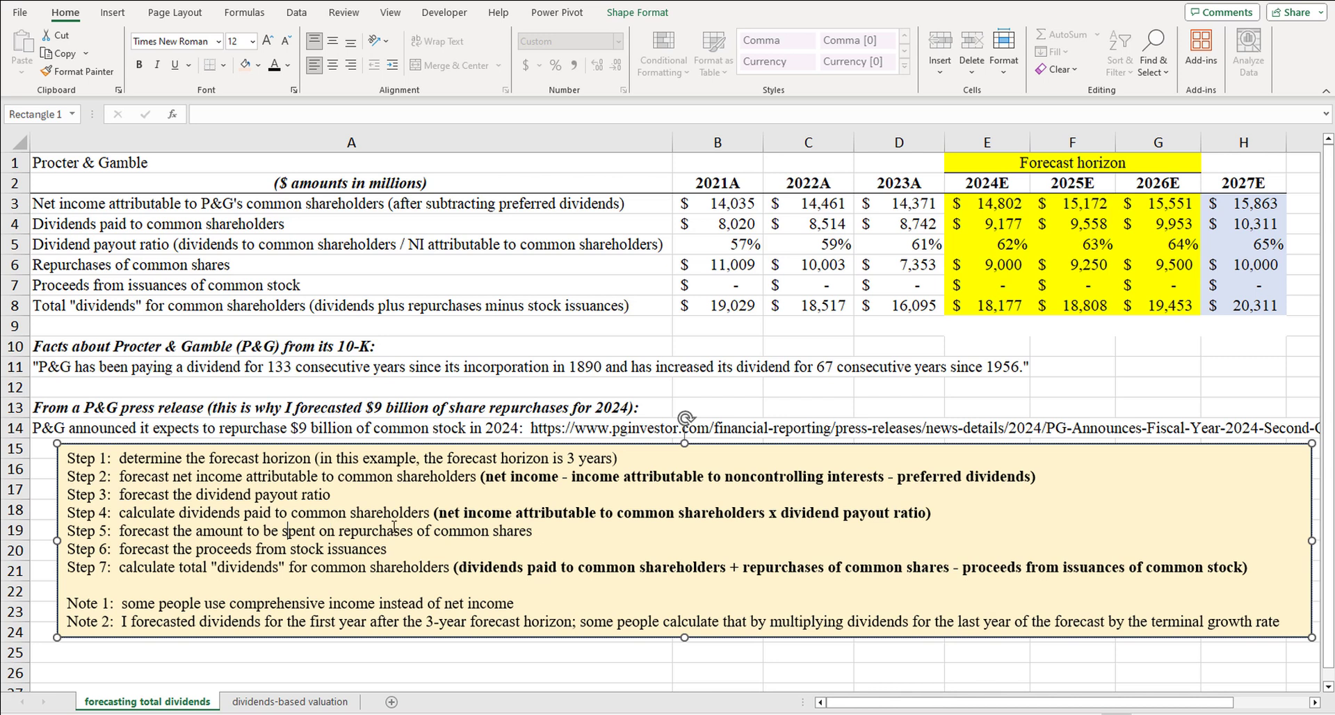
left_click_drag(729, 248, 875, 244)
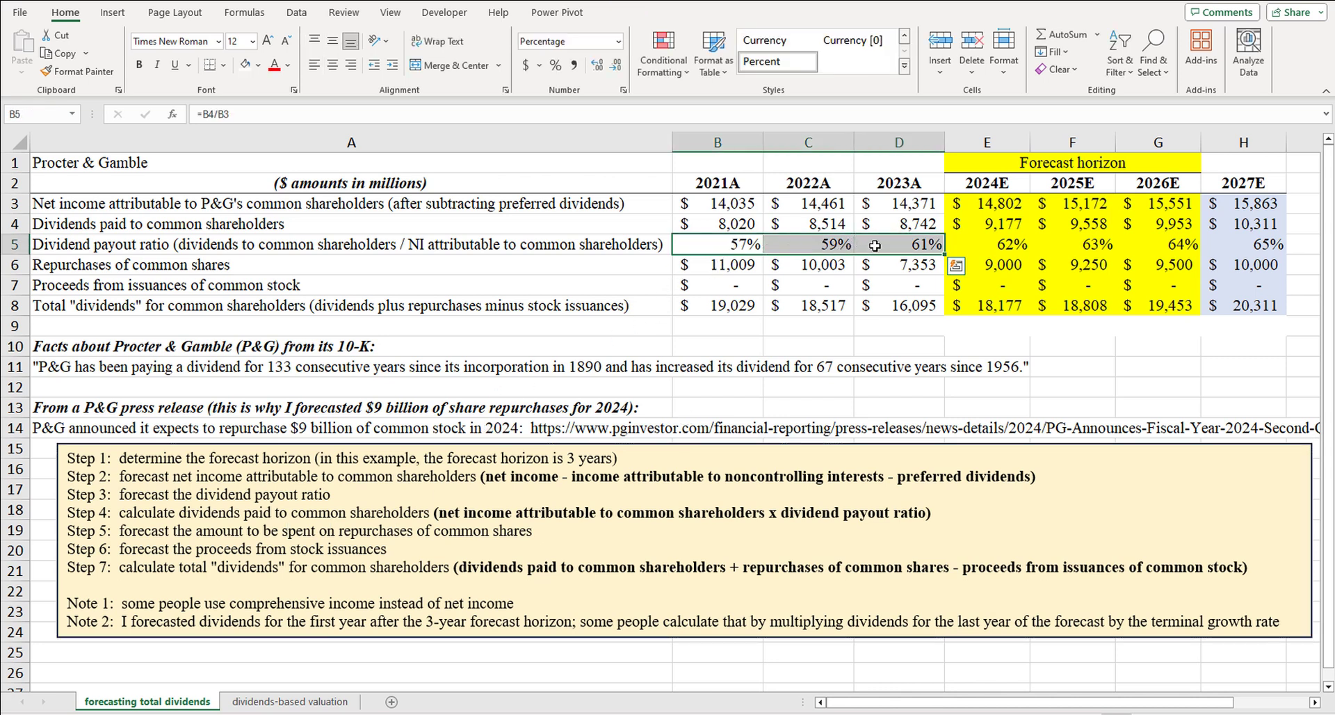
left_click(875, 244)
left_click(744, 249)
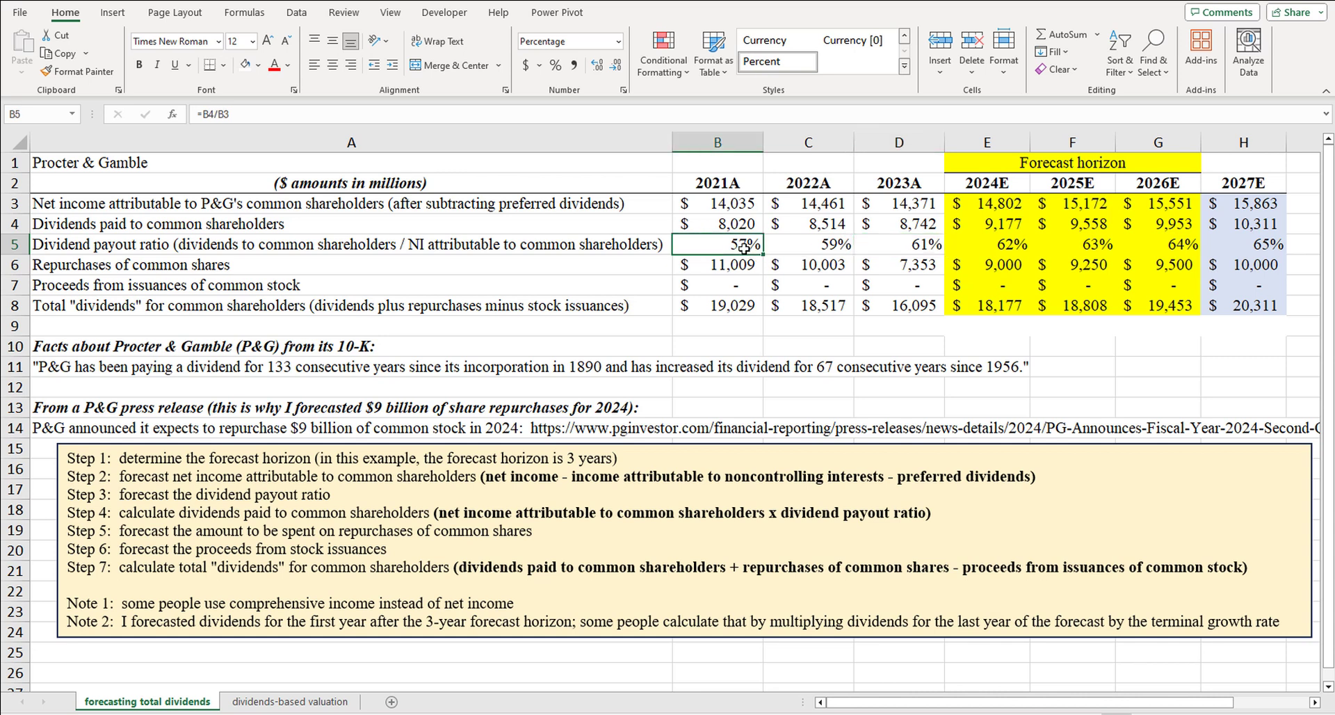
left_click(822, 249)
left_click(892, 249)
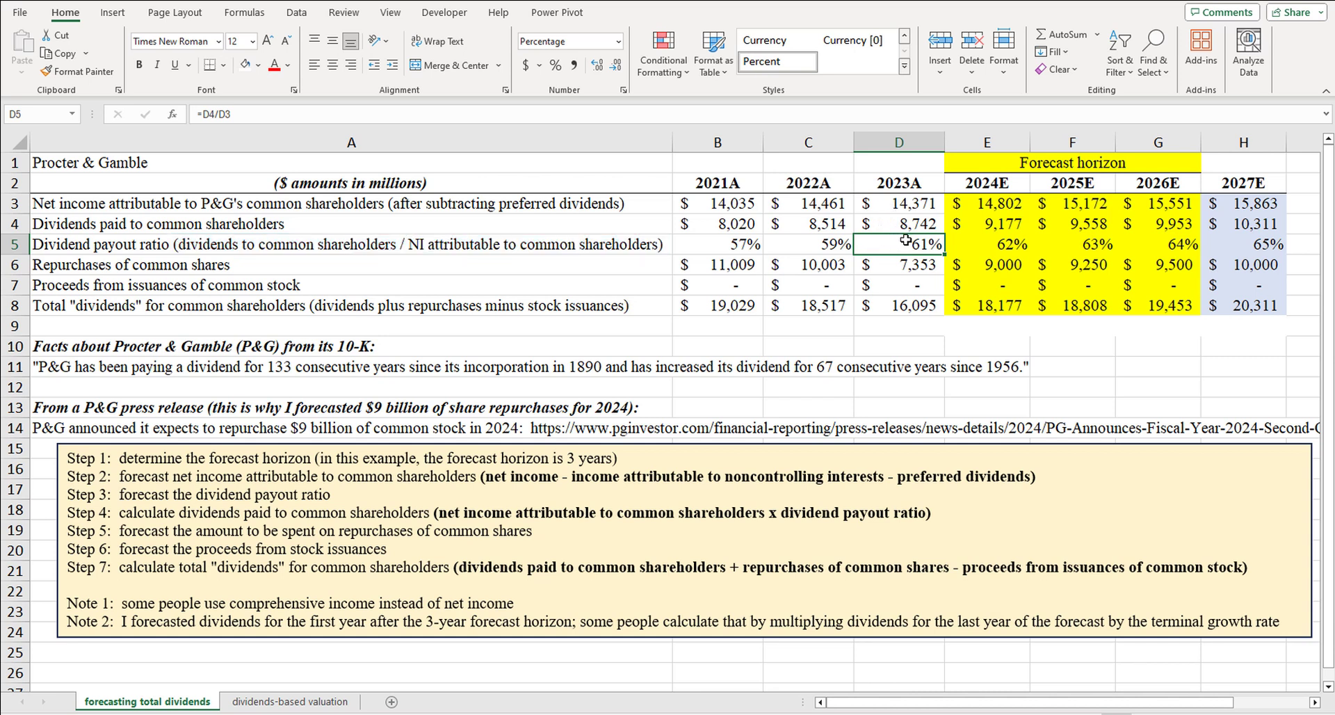
Step: Check the forecast payout ratios of 62%, 63%, 64% and 65% for 2024E–2027E
left_click(998, 251)
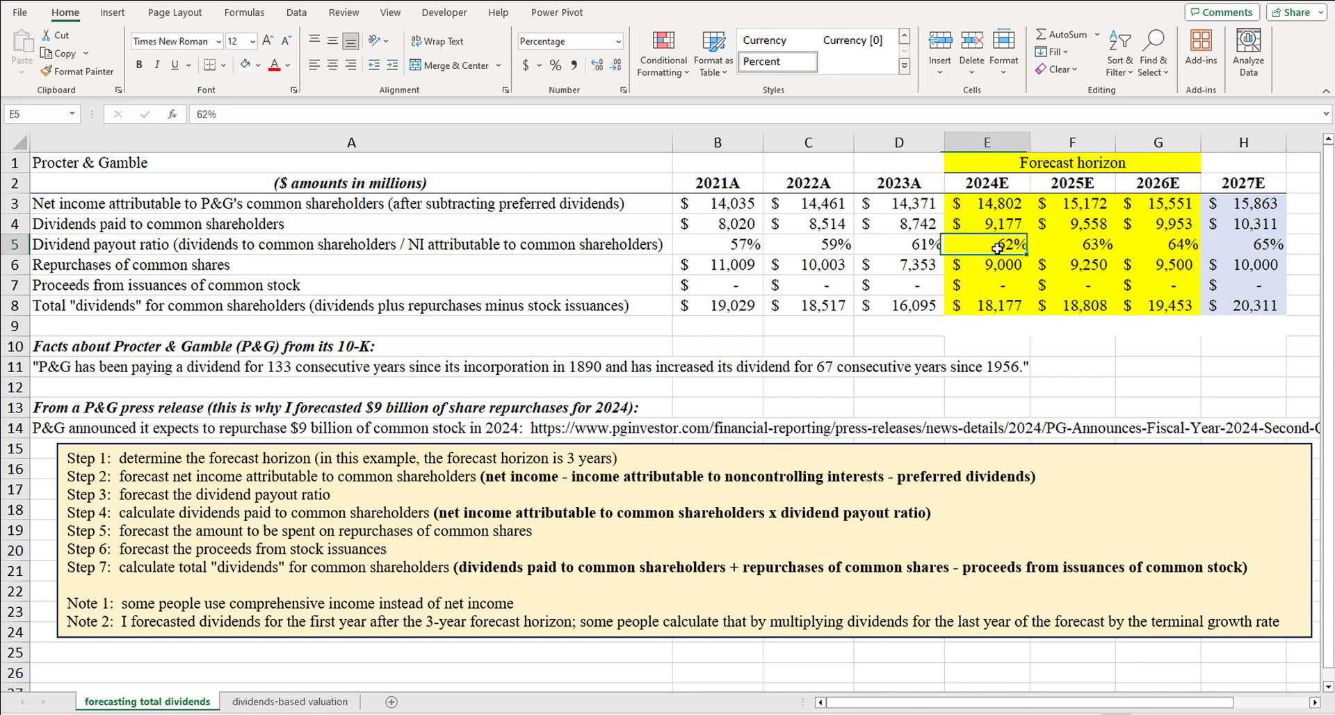
left_click(1092, 246)
left_click(1175, 247)
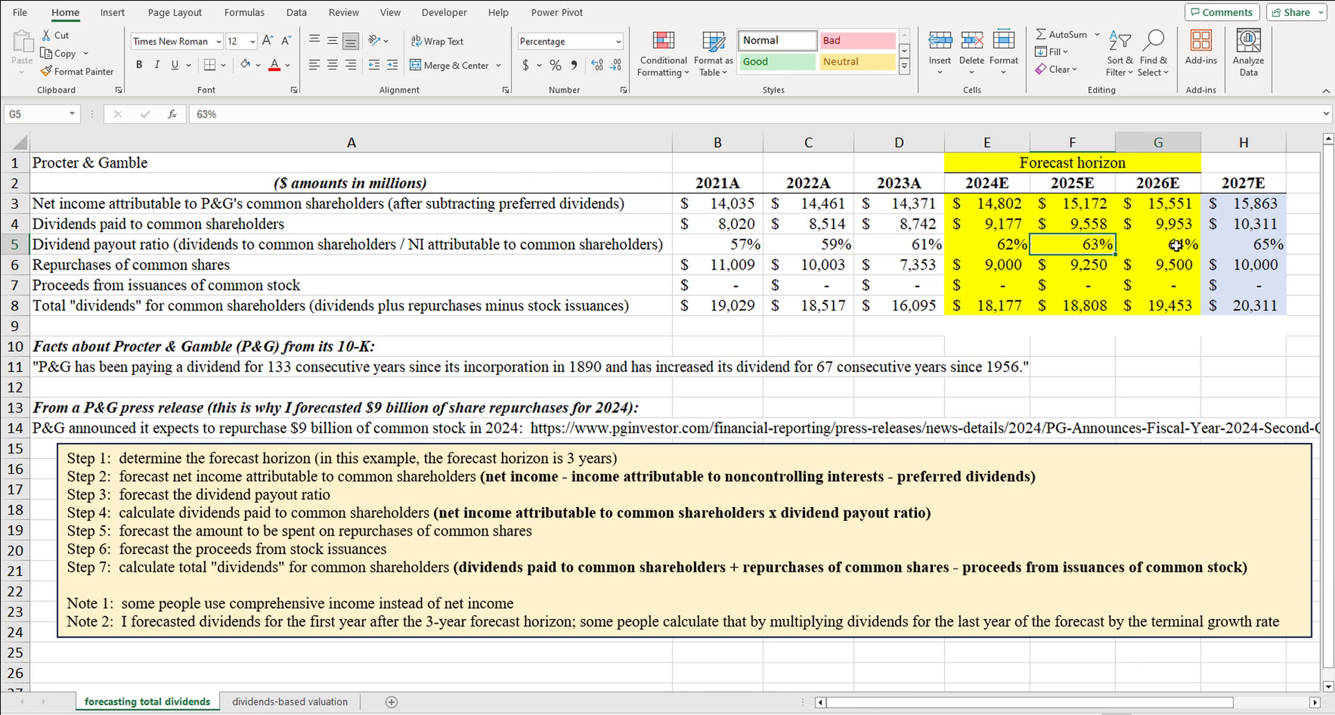
left_click(1233, 249)
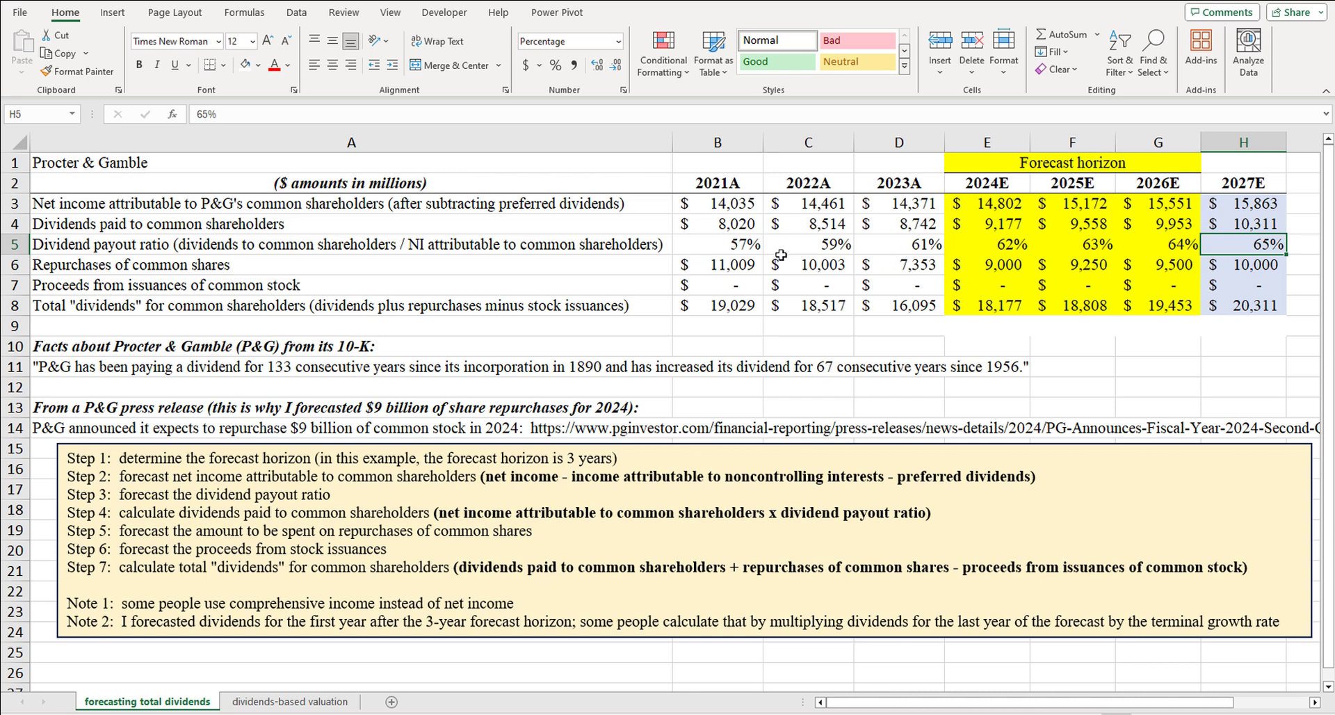
left_click_drag(740, 247, 882, 252)
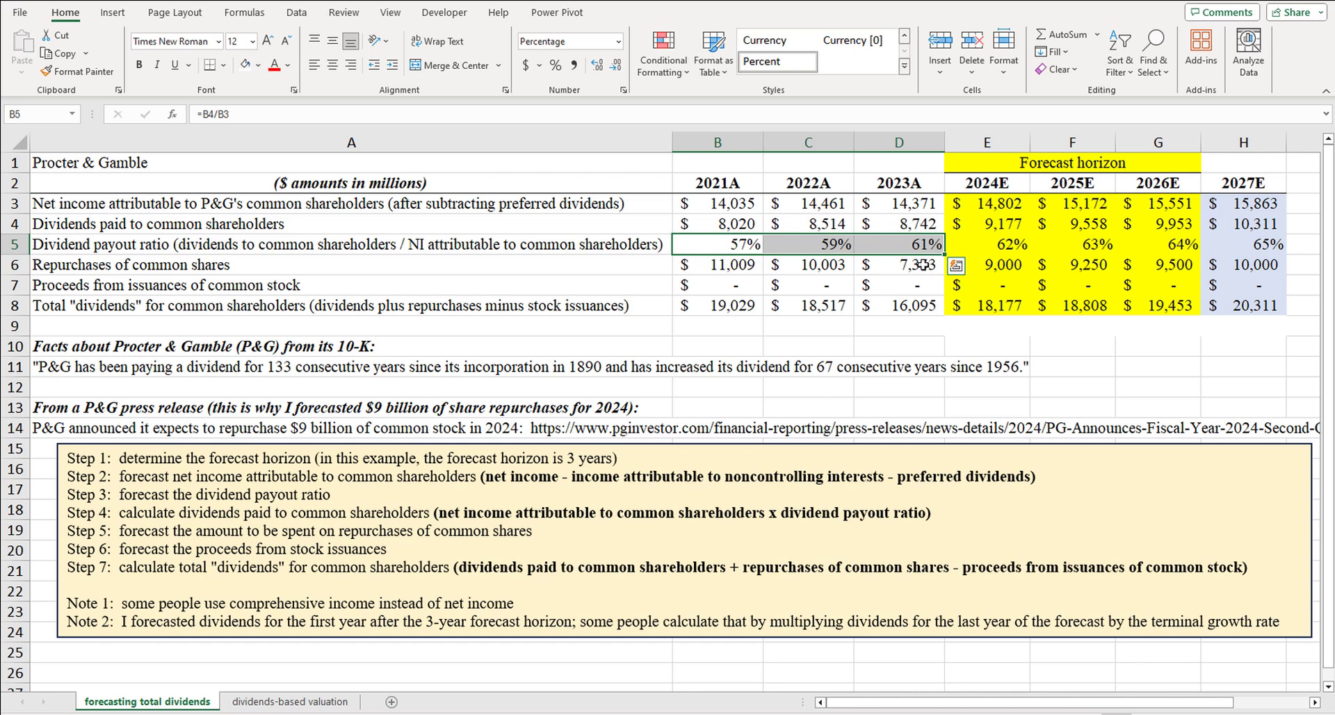
left_click(583, 268)
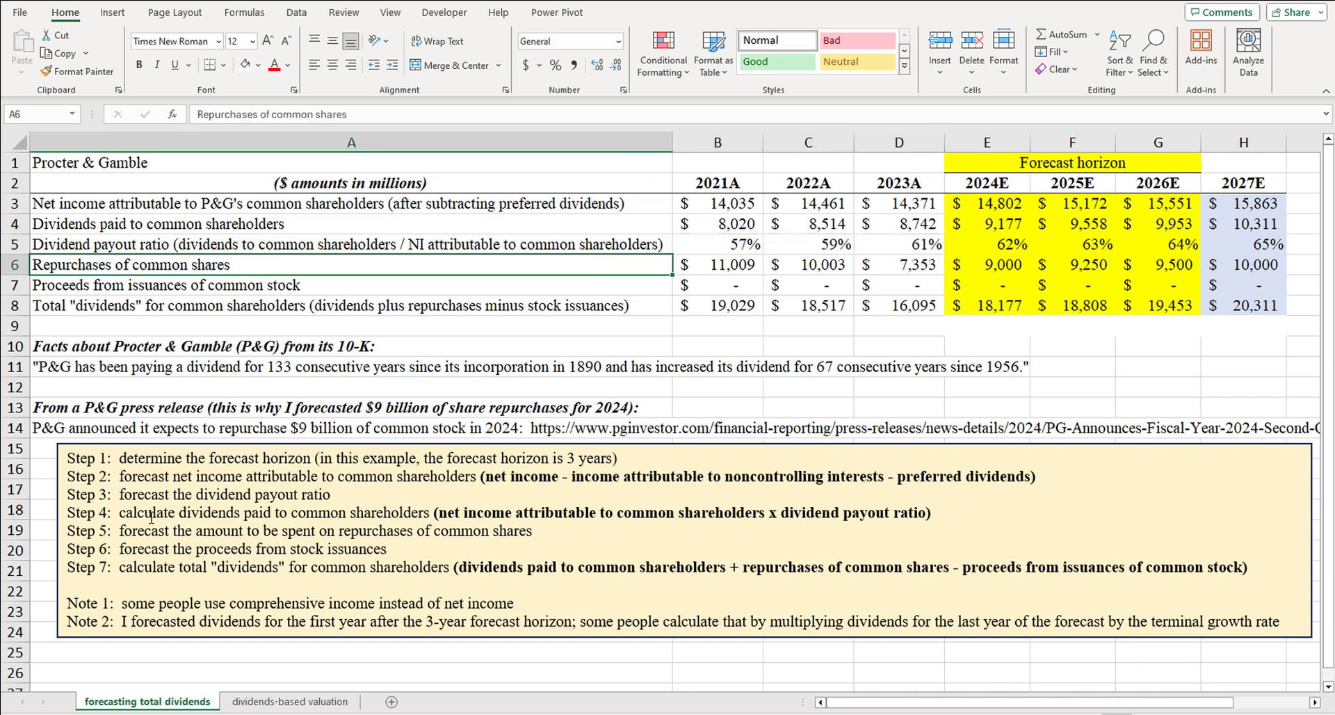
Step: Read Step 4 and inspect the 2024E net income, 62% payout and dividends paid formulas
left_click_drag(350, 495, 119, 495)
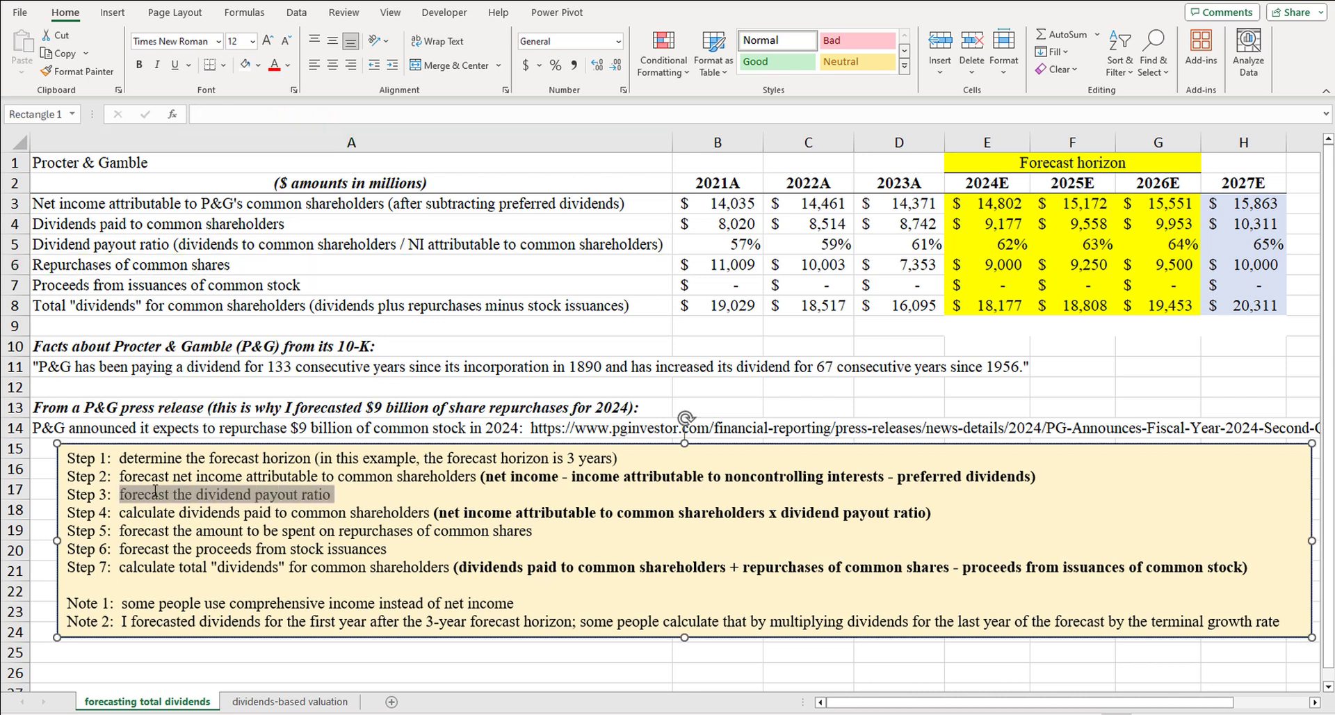
left_click(154, 514)
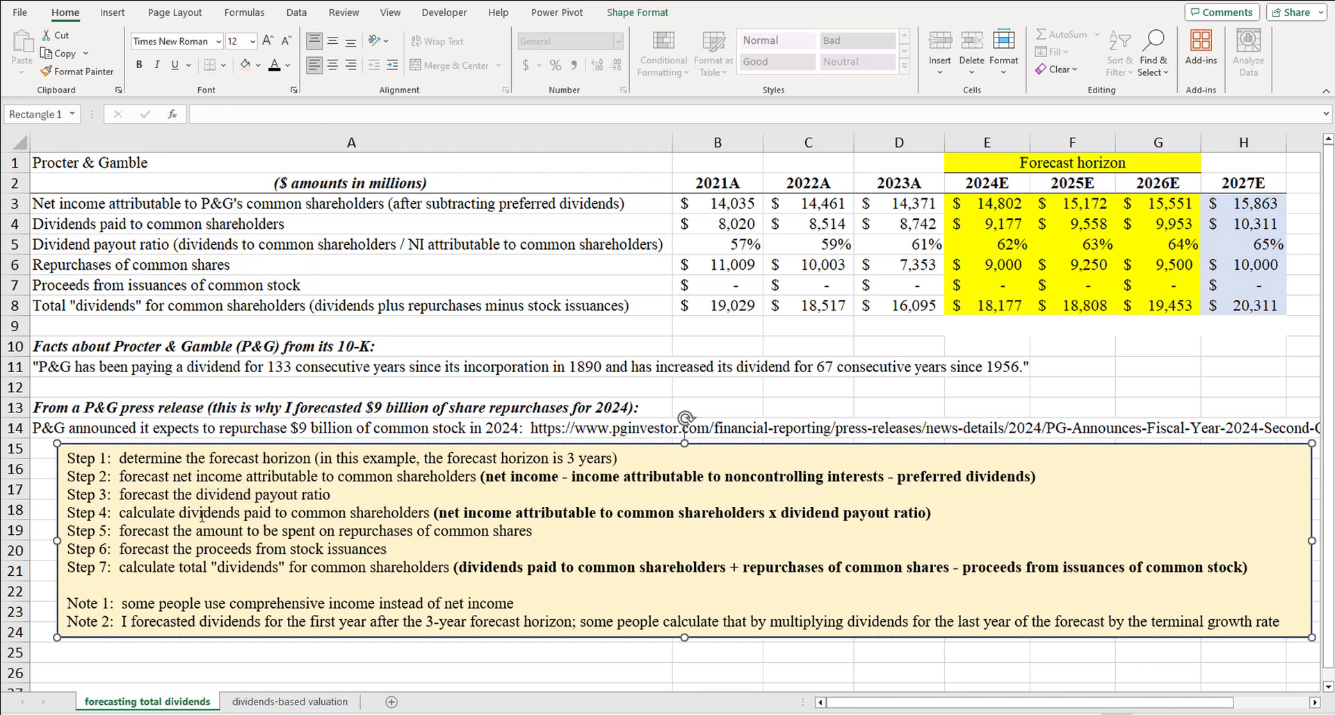
left_click_drag(178, 514, 409, 513)
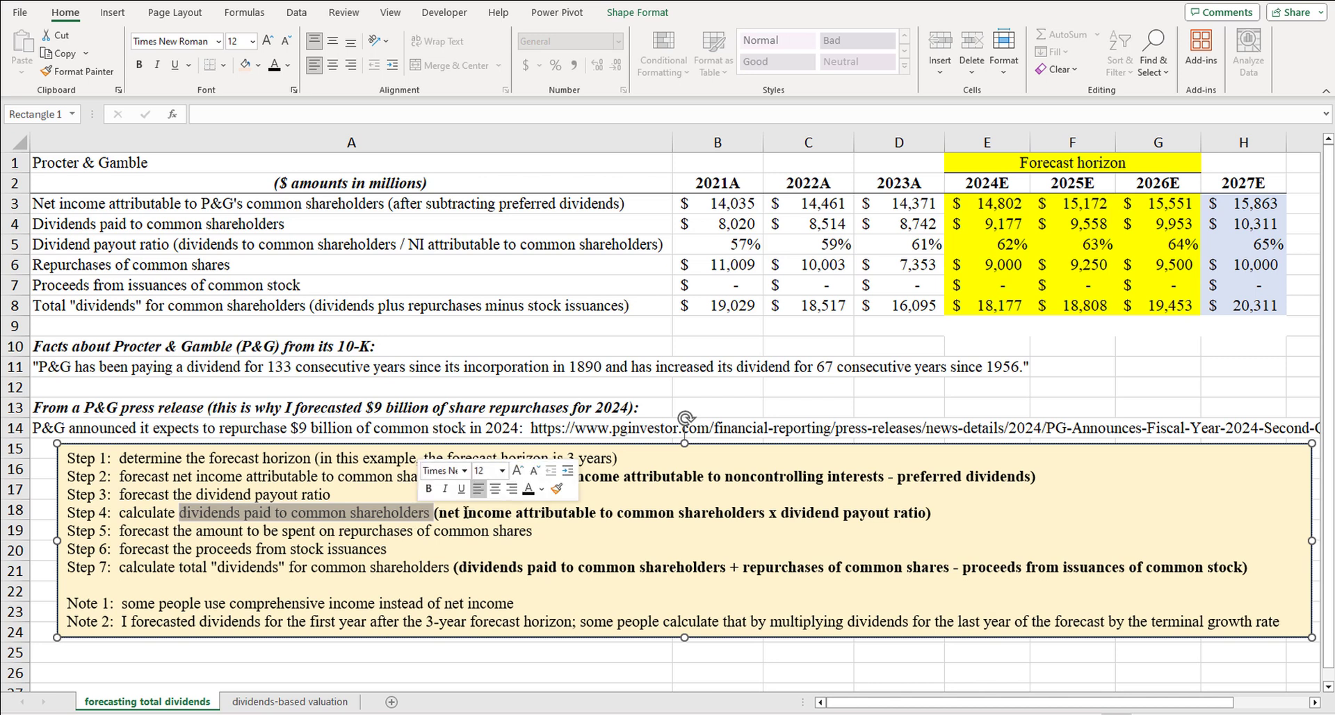
left_click(612, 530)
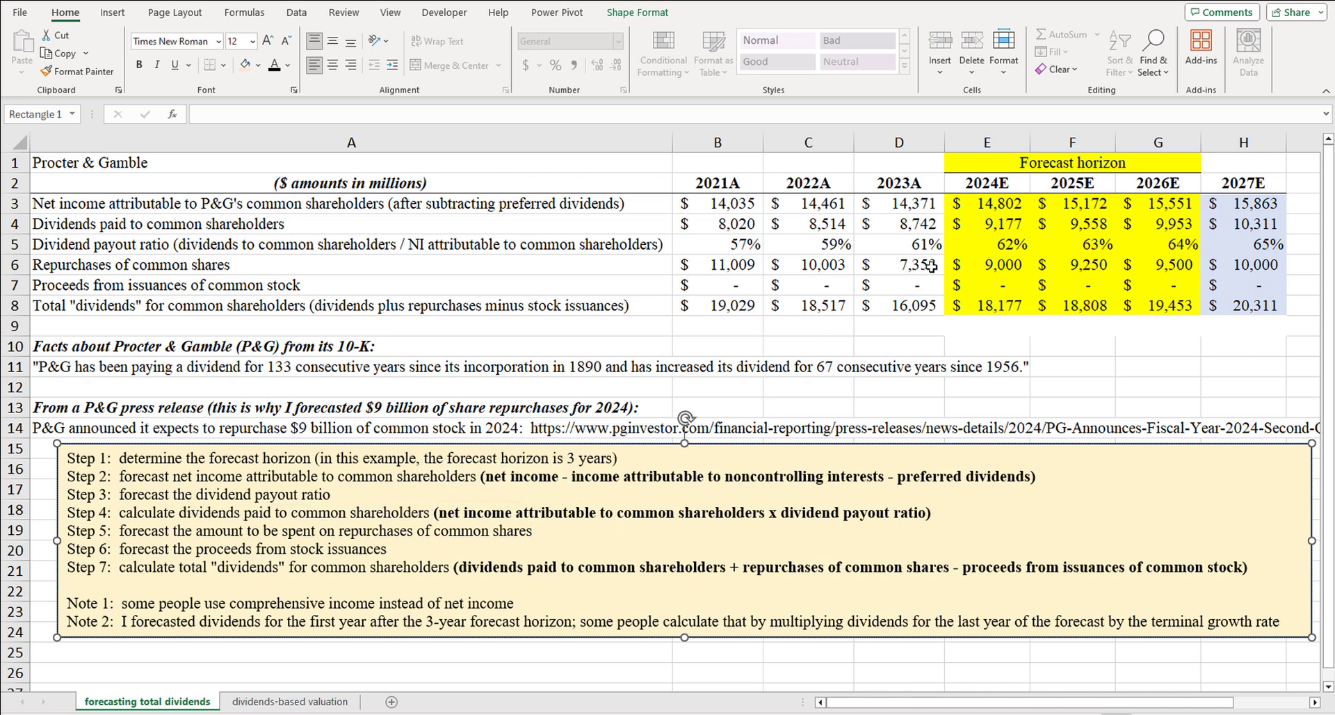
left_click_drag(984, 221, 1151, 225)
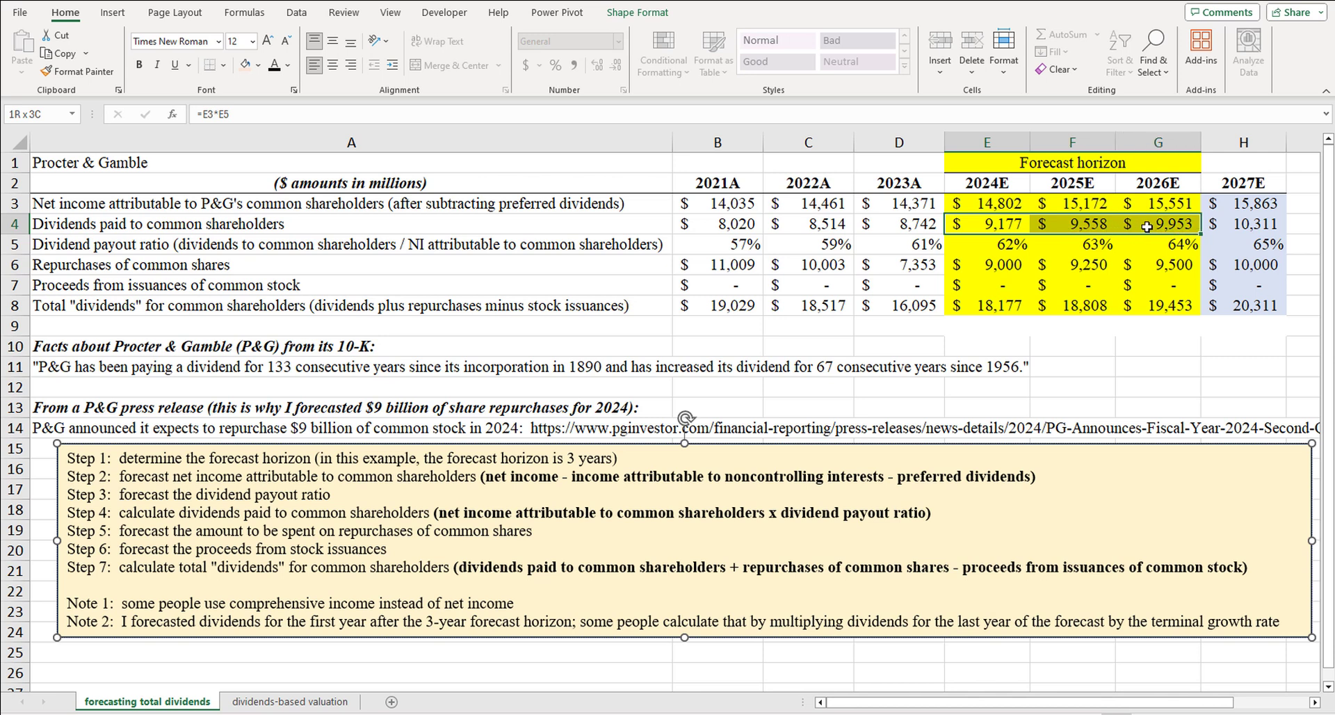
left_click_drag(998, 248, 1142, 240)
left_click(1005, 245)
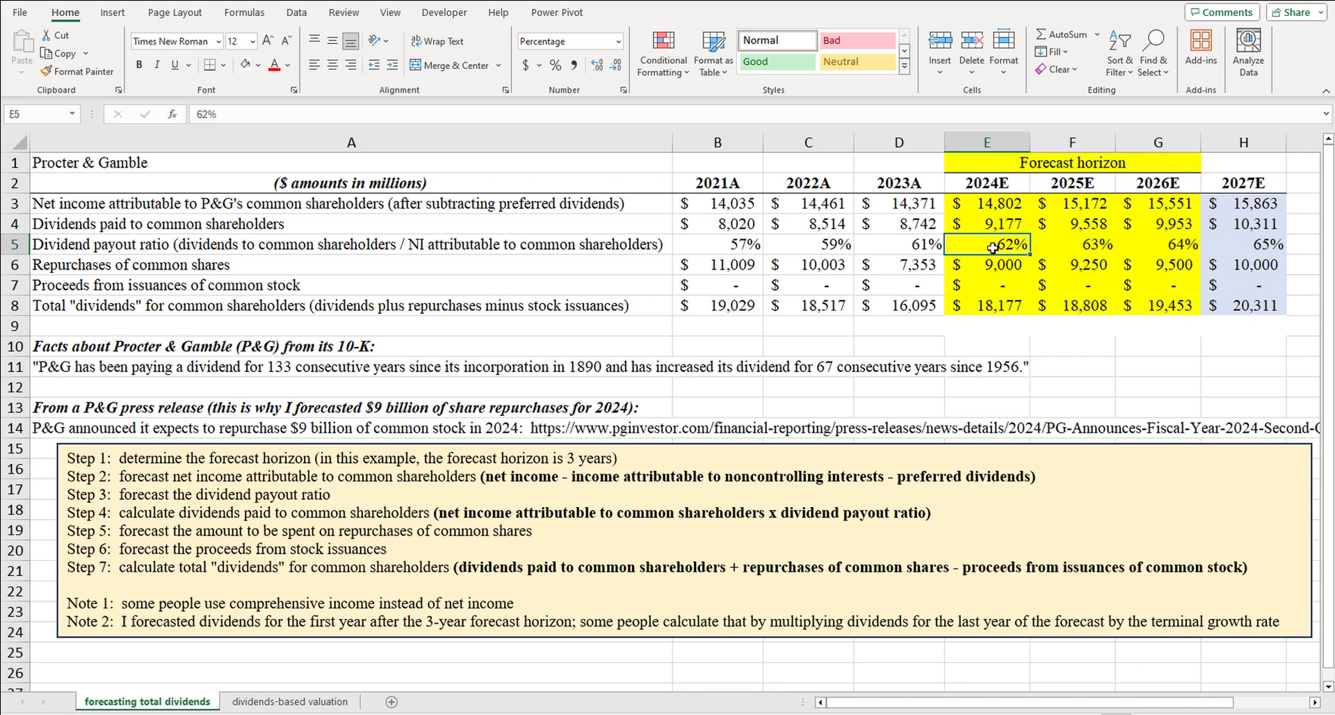
left_click(1000, 204)
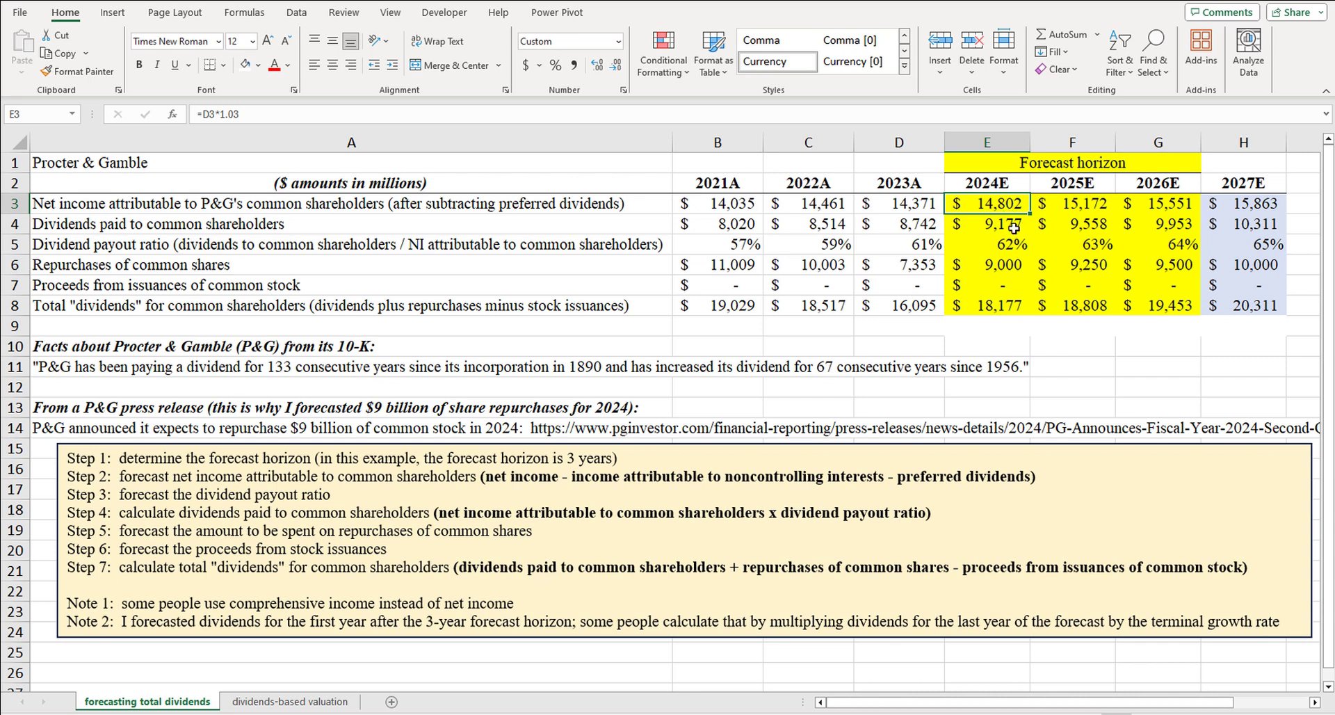
left_click(1014, 226)
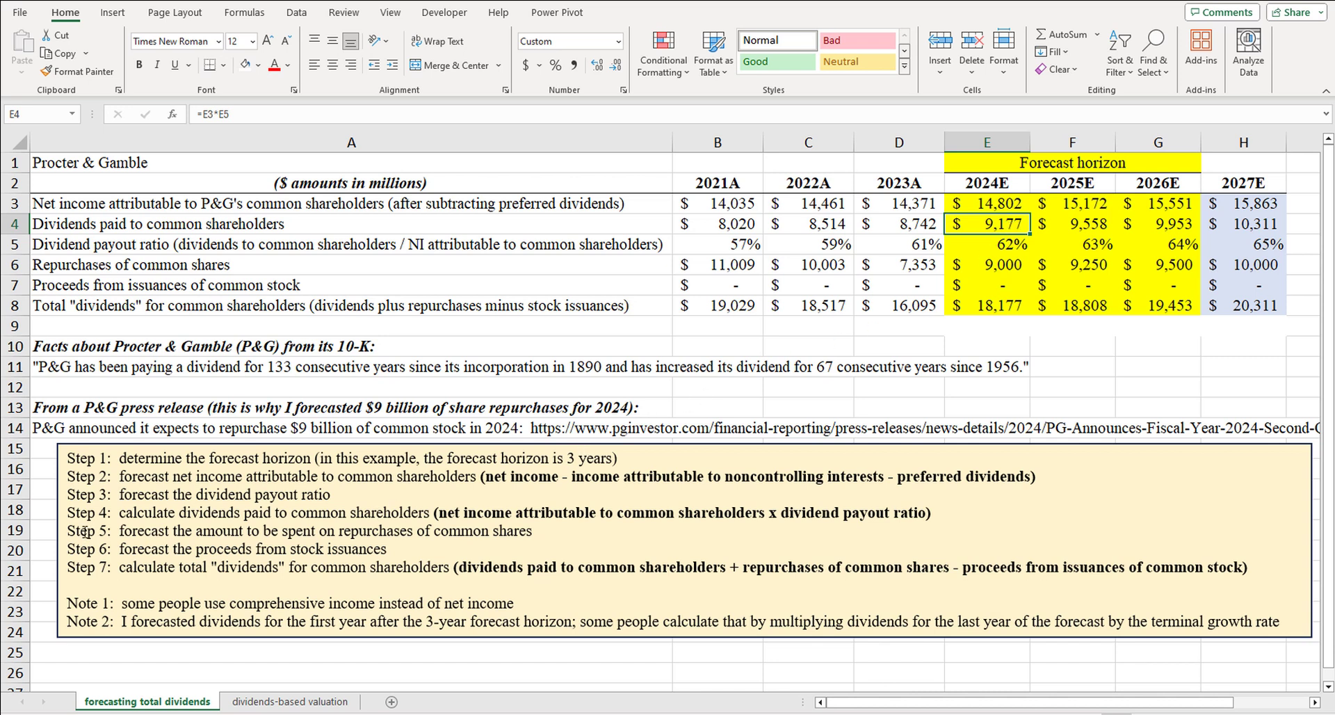
Step: Review the repurchase forecasts of 9000, 9250 and 9500 and the row 14 press release note
left_click_drag(84, 532, 126, 536)
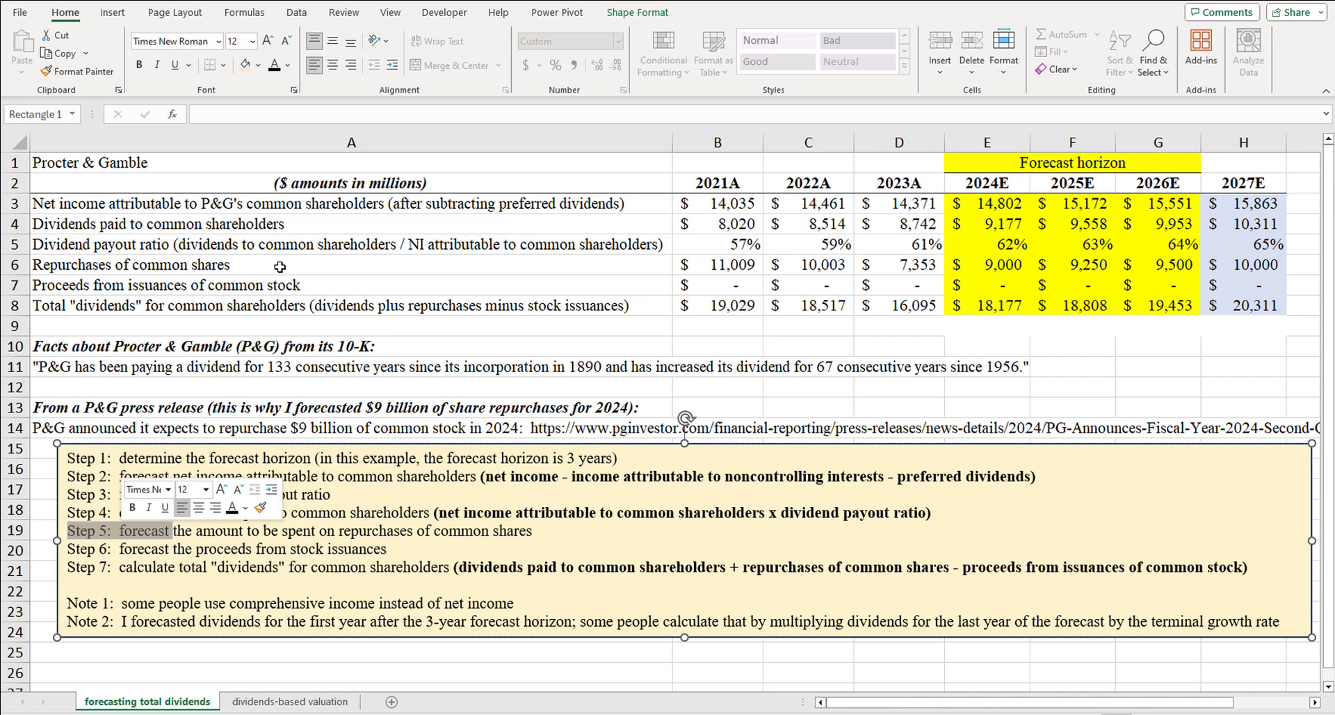
left_click(200, 266)
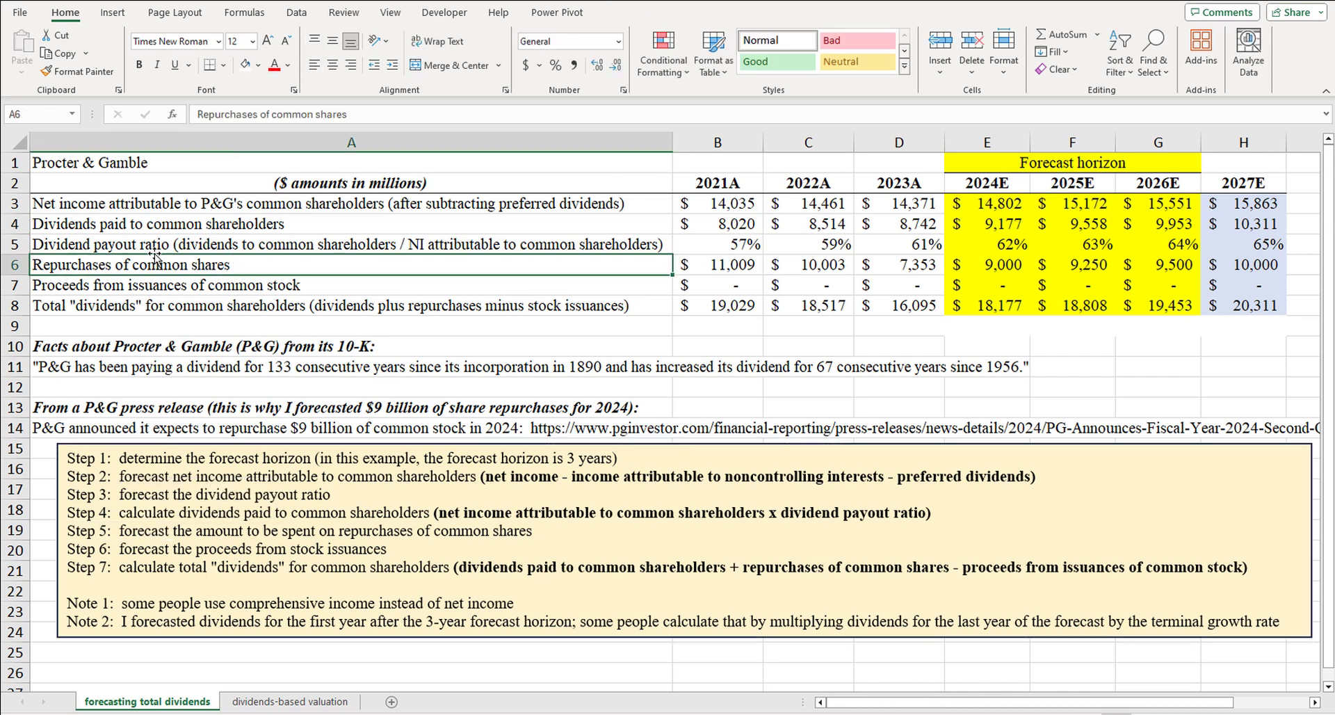
left_click(983, 264)
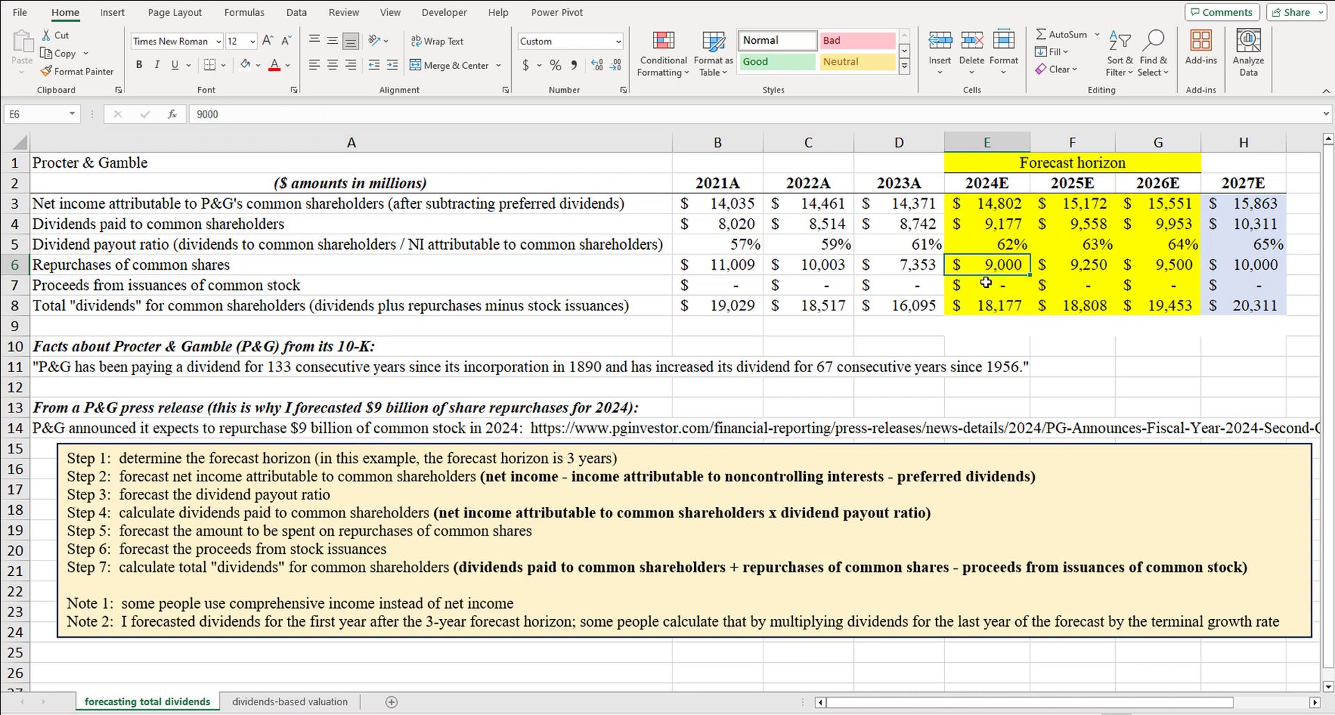
left_click(20, 429)
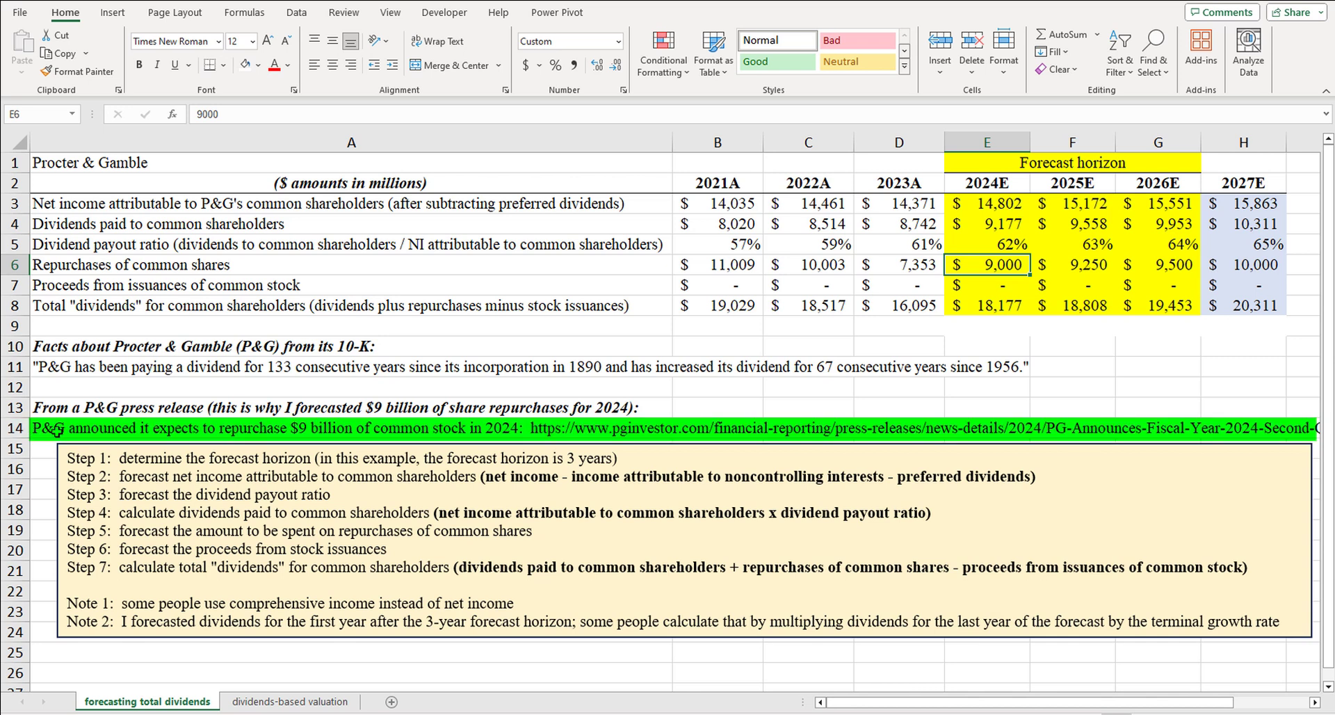
left_click(221, 426)
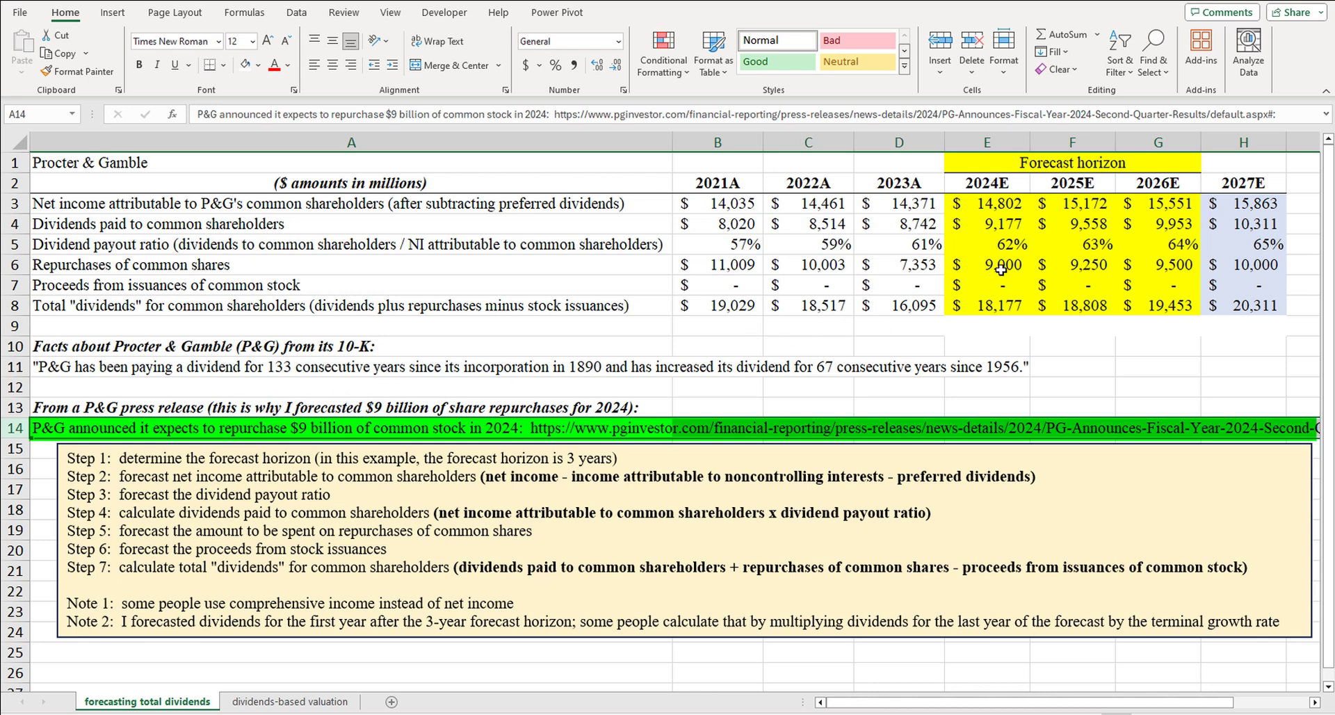
left_click(1070, 269)
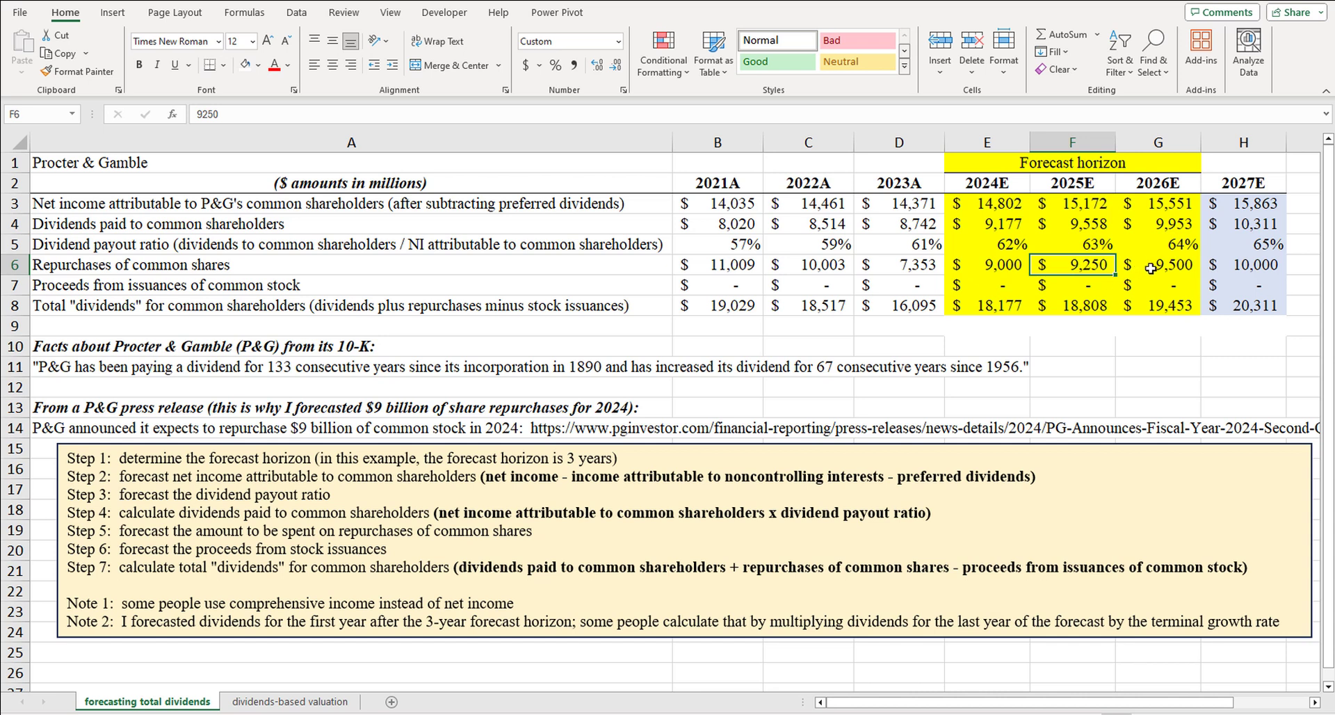
left_click(1150, 268)
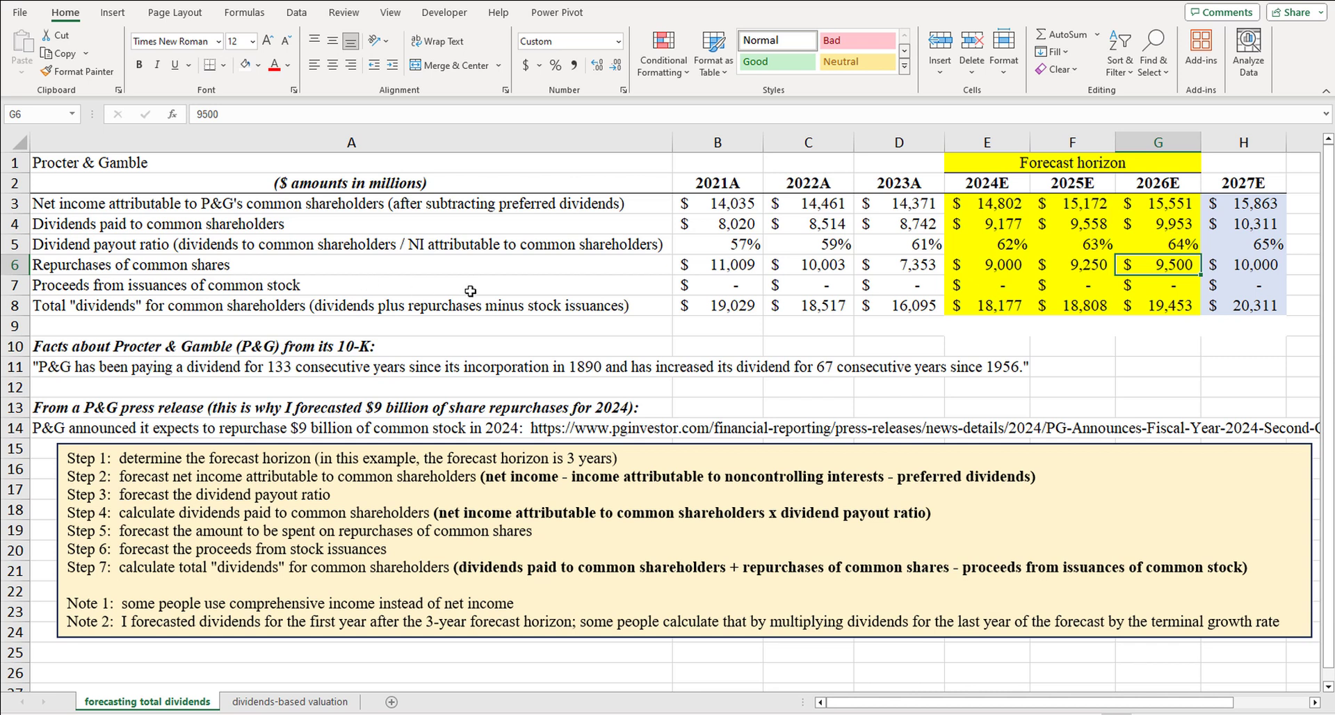
Step: Extend the zero stock issuance proceeds to 2022 and 2023, then review the dividend component rows
left_click(758, 285)
left_click_drag(763, 294, 932, 291)
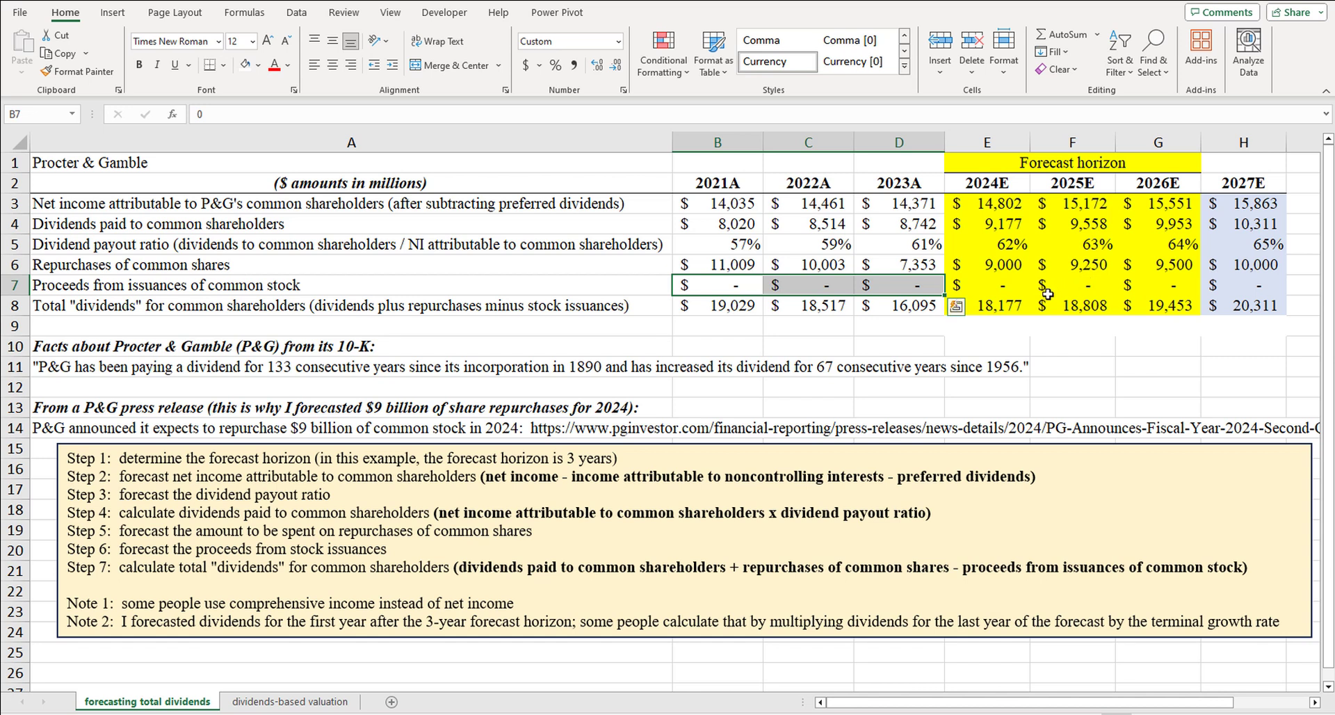
left_click(485, 307)
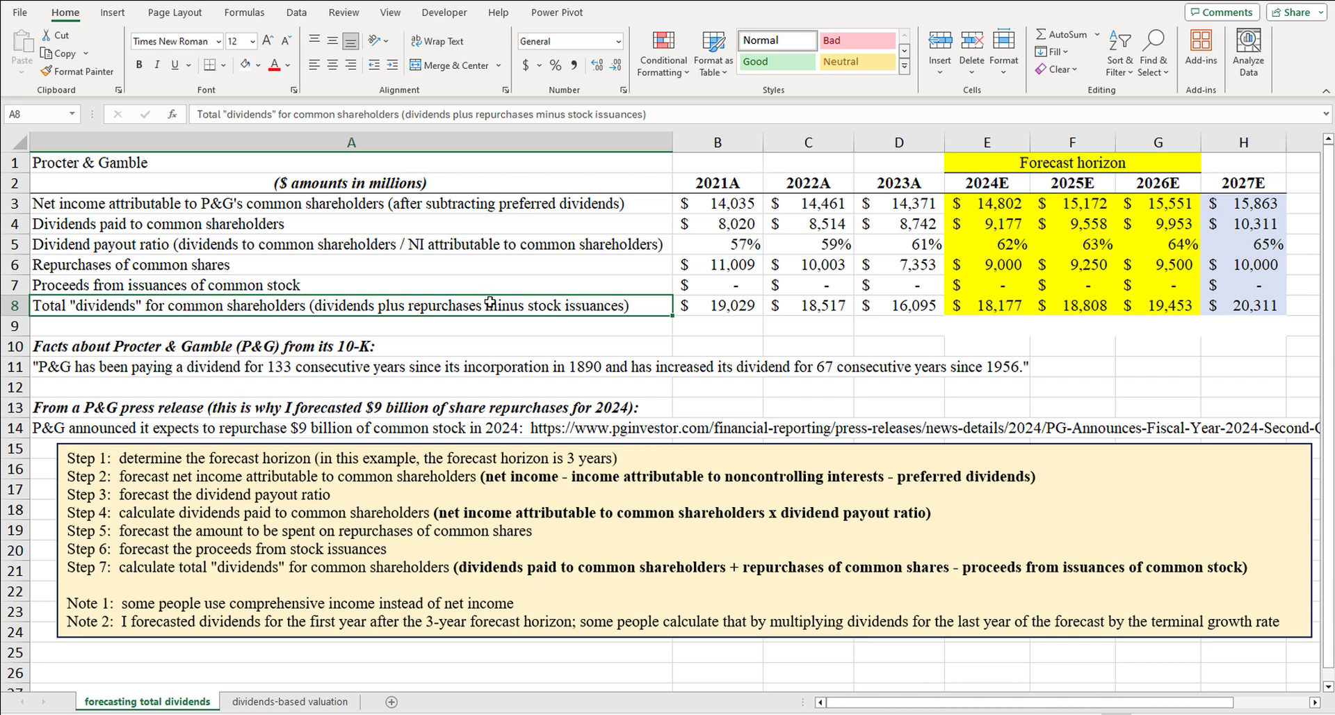
left_click(290, 223)
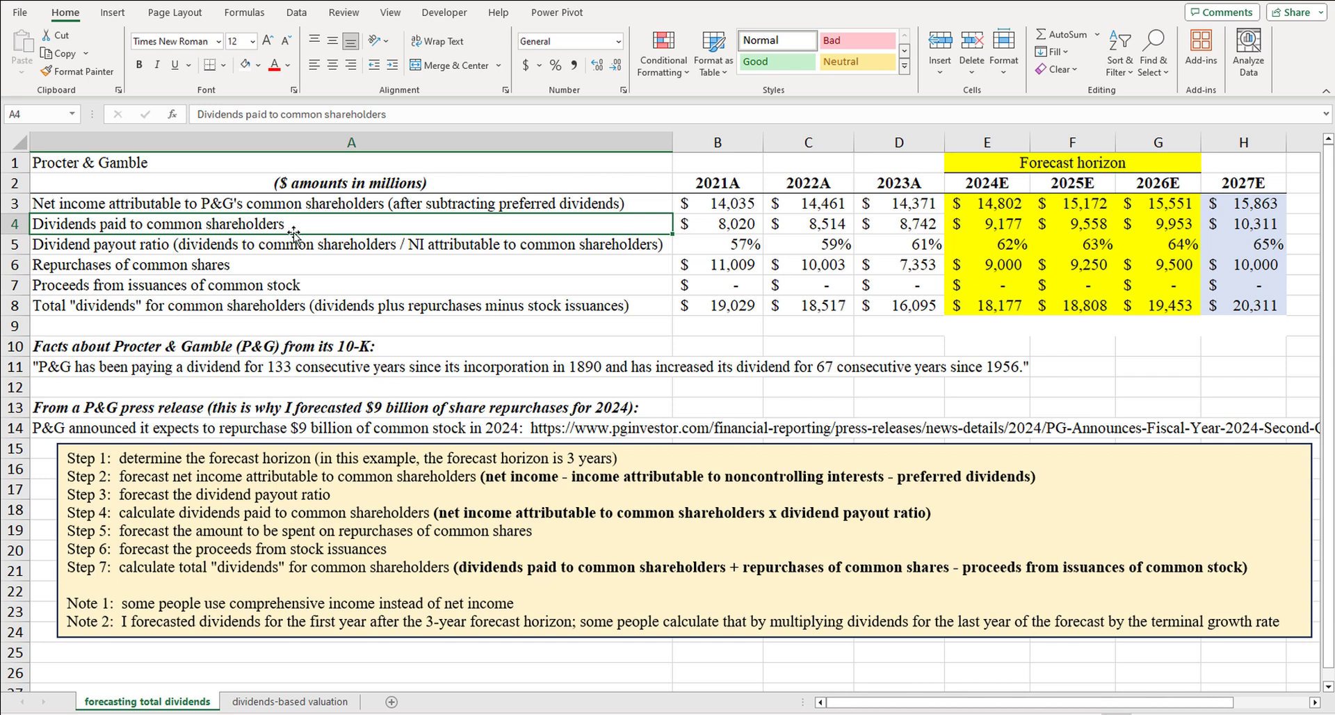
left_click(308, 269)
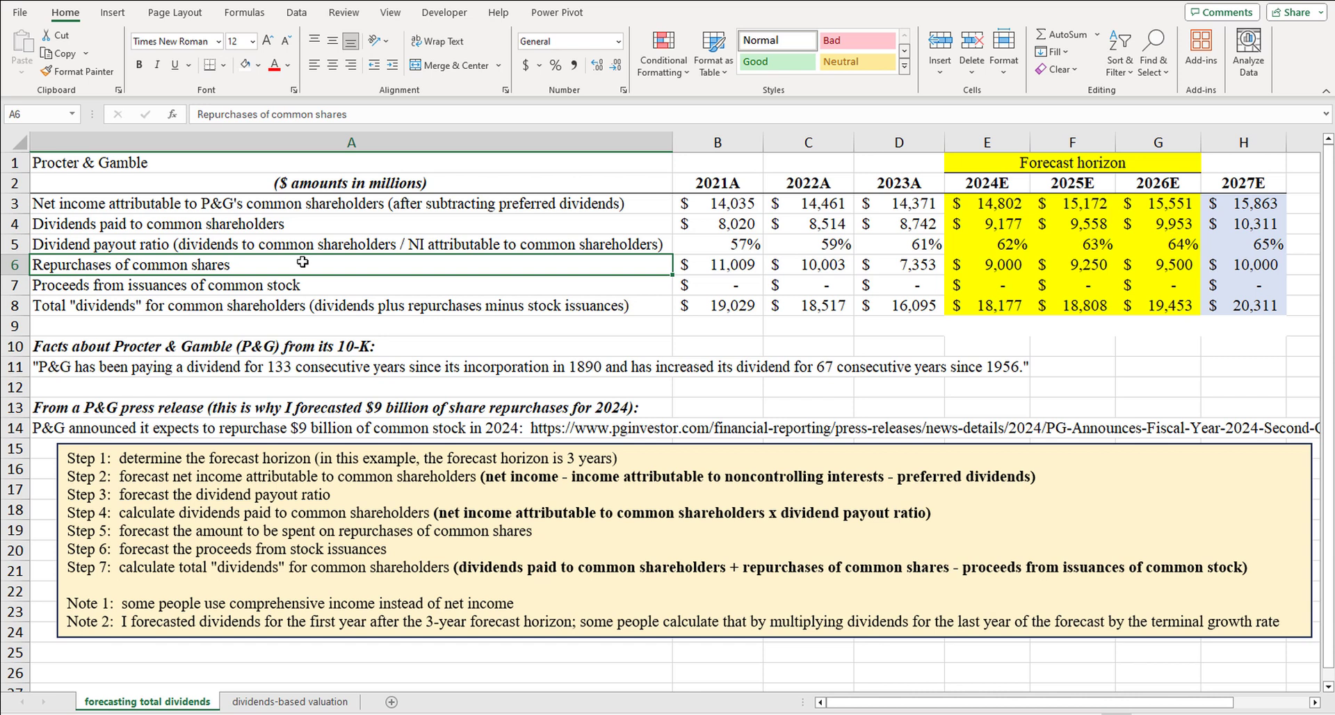
left_click(306, 230)
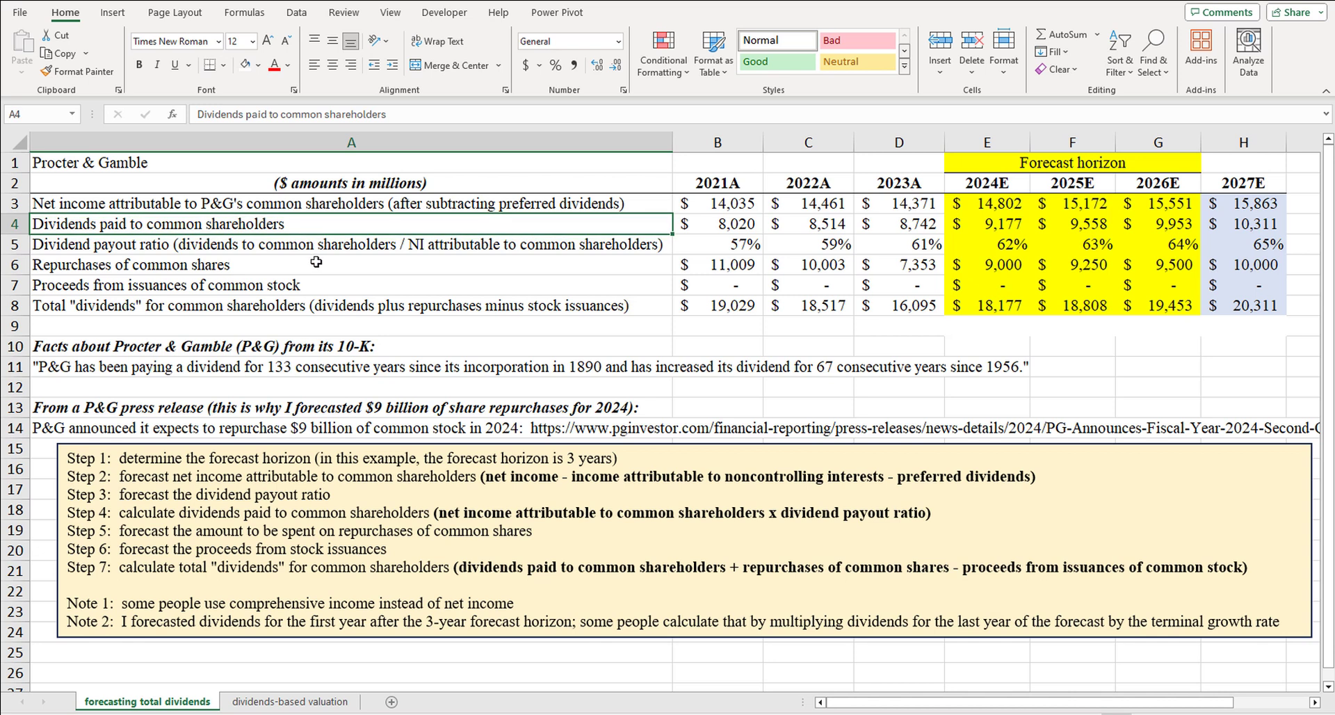
left_click(319, 261)
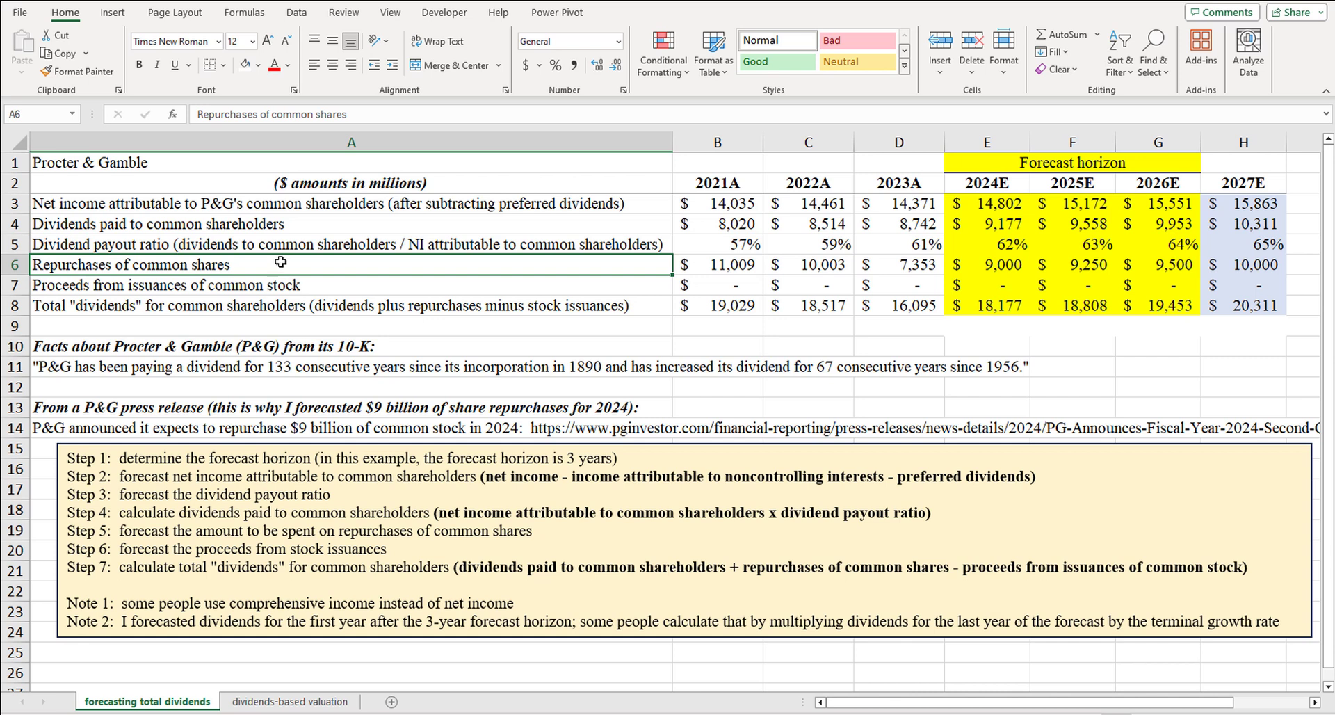
left_click(339, 307)
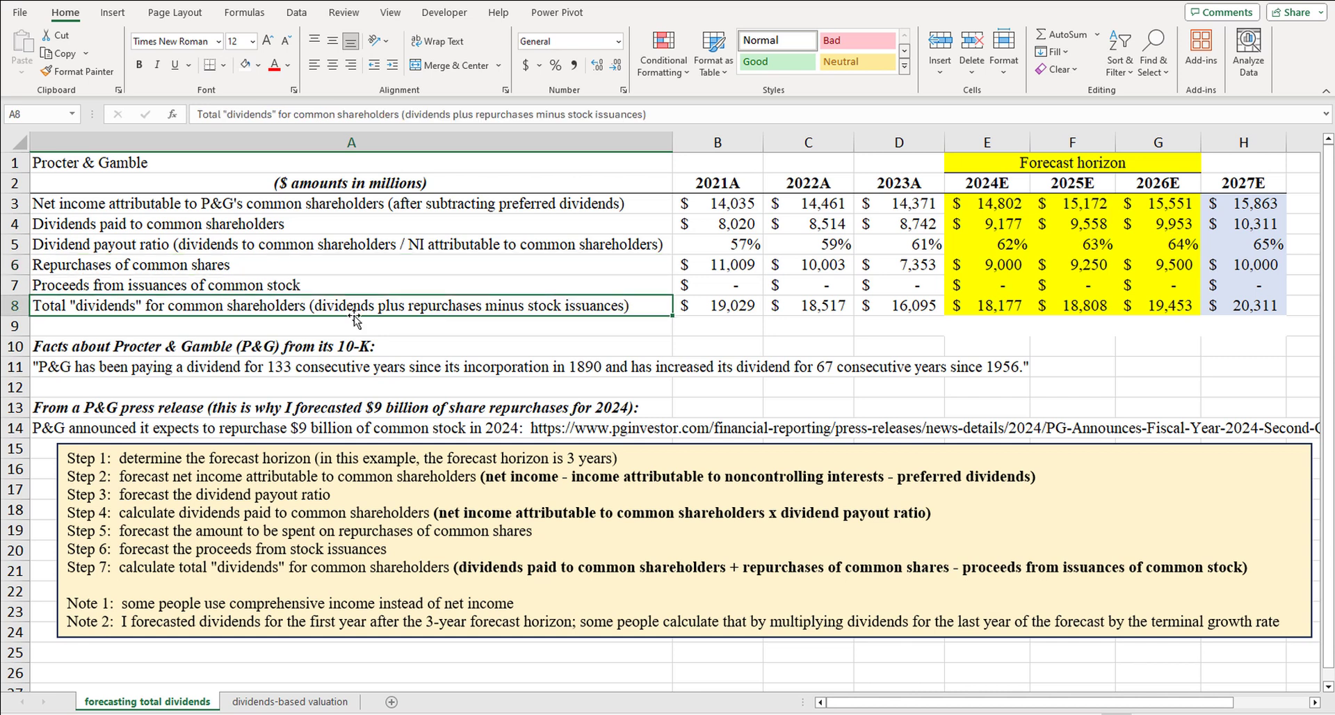
Step: Trace the 2021 total dividends formula through dividends paid 8020, repurchases 11009 and proceeds 0
left_click(704, 311)
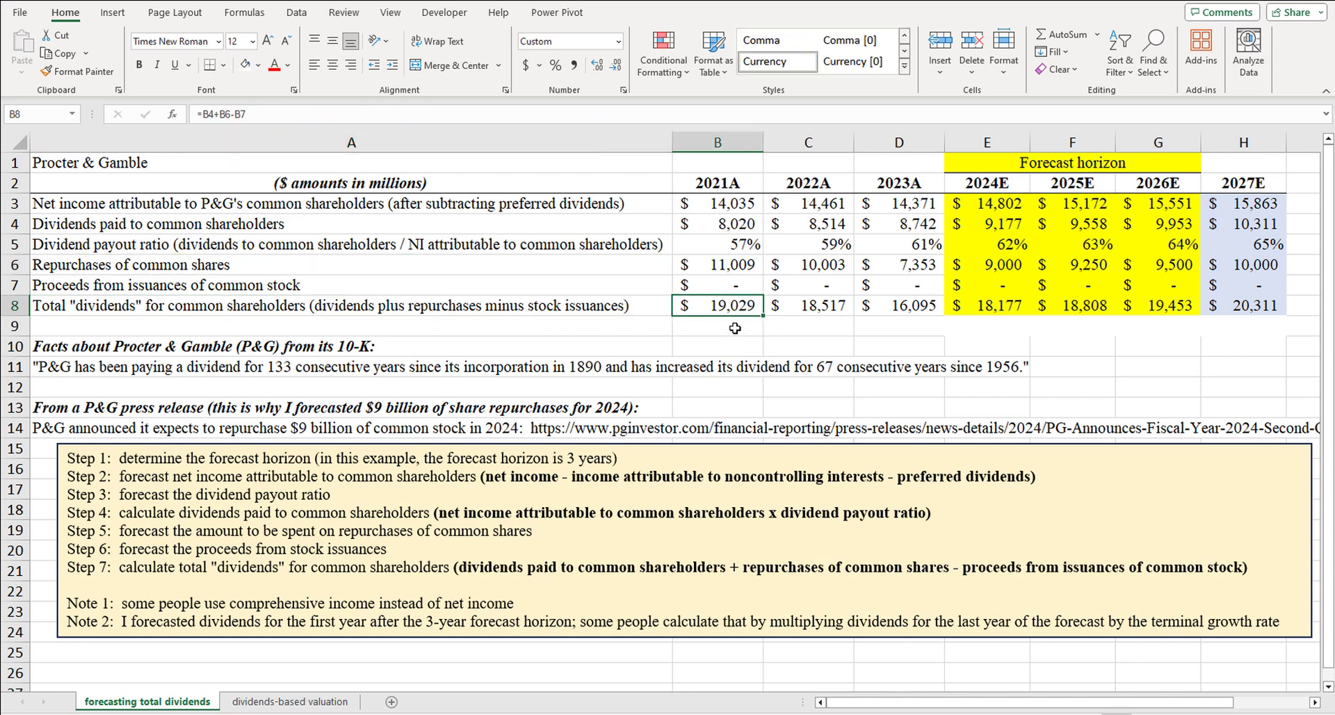
left_click(721, 226)
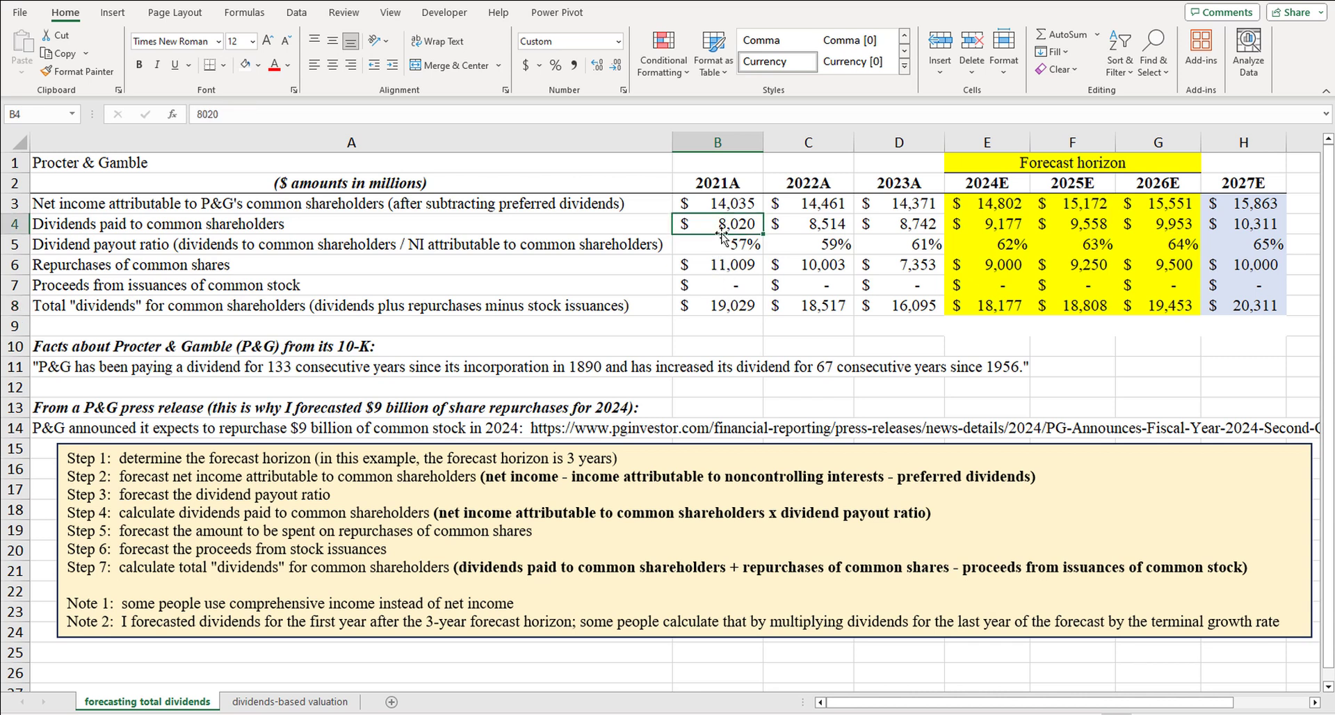
left_click(738, 270)
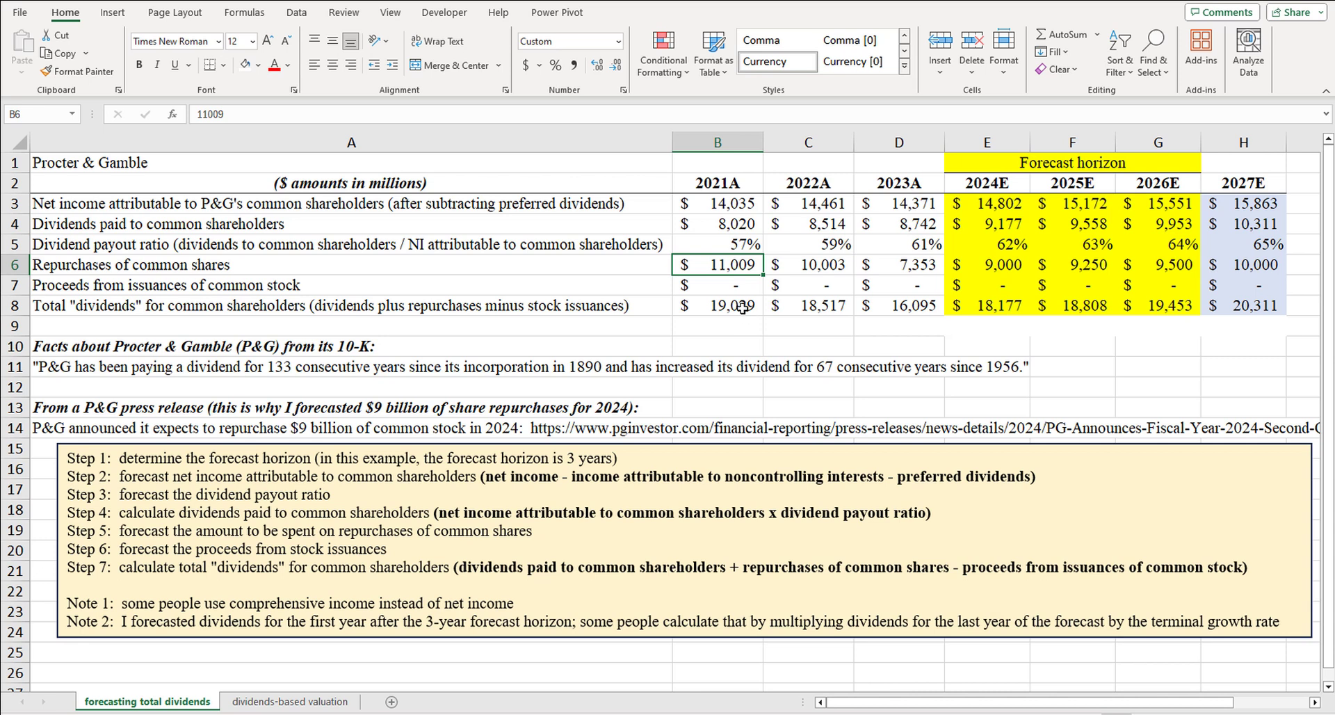
left_click(737, 286)
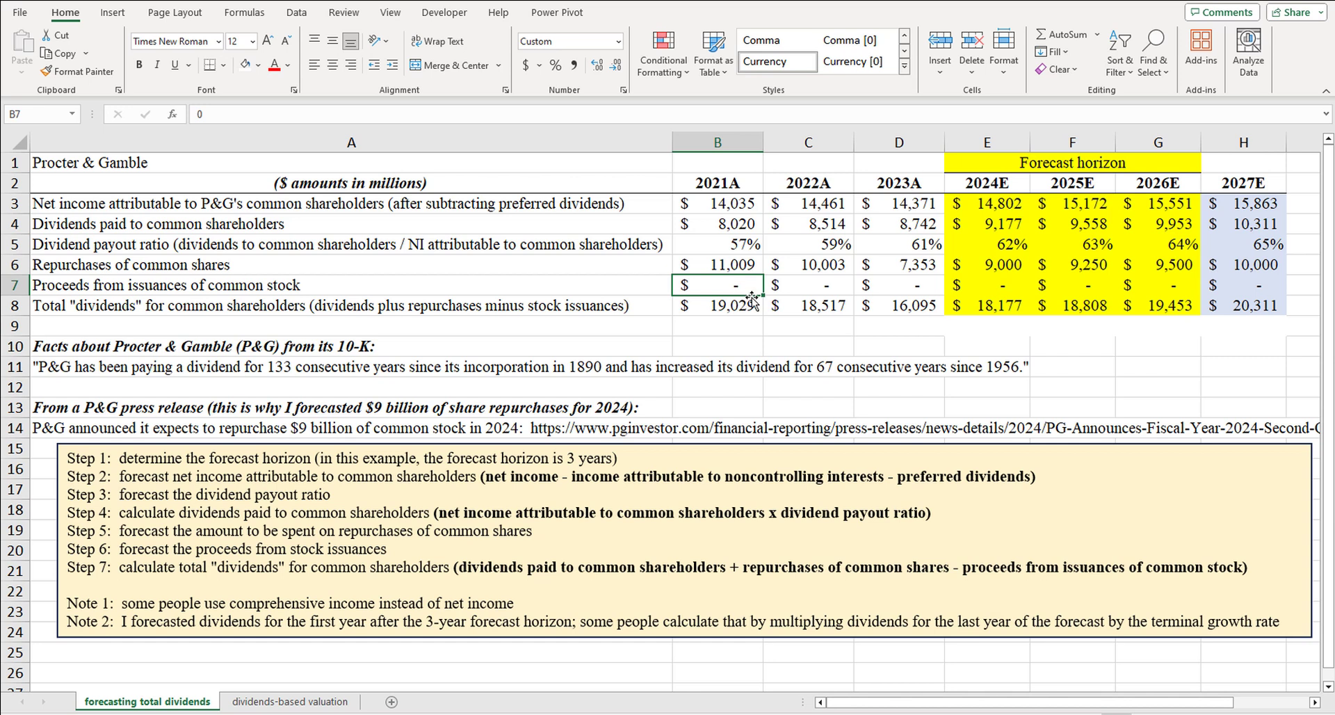
left_click(735, 222)
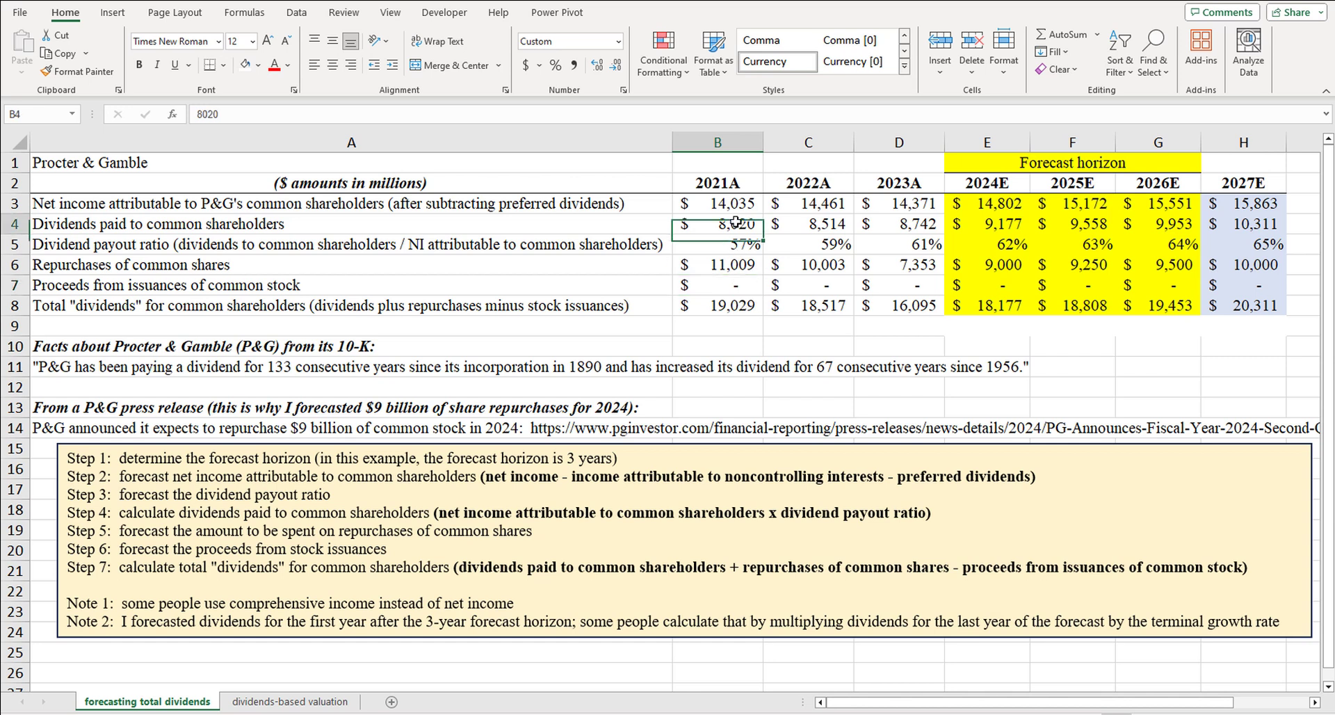
left_click(748, 264)
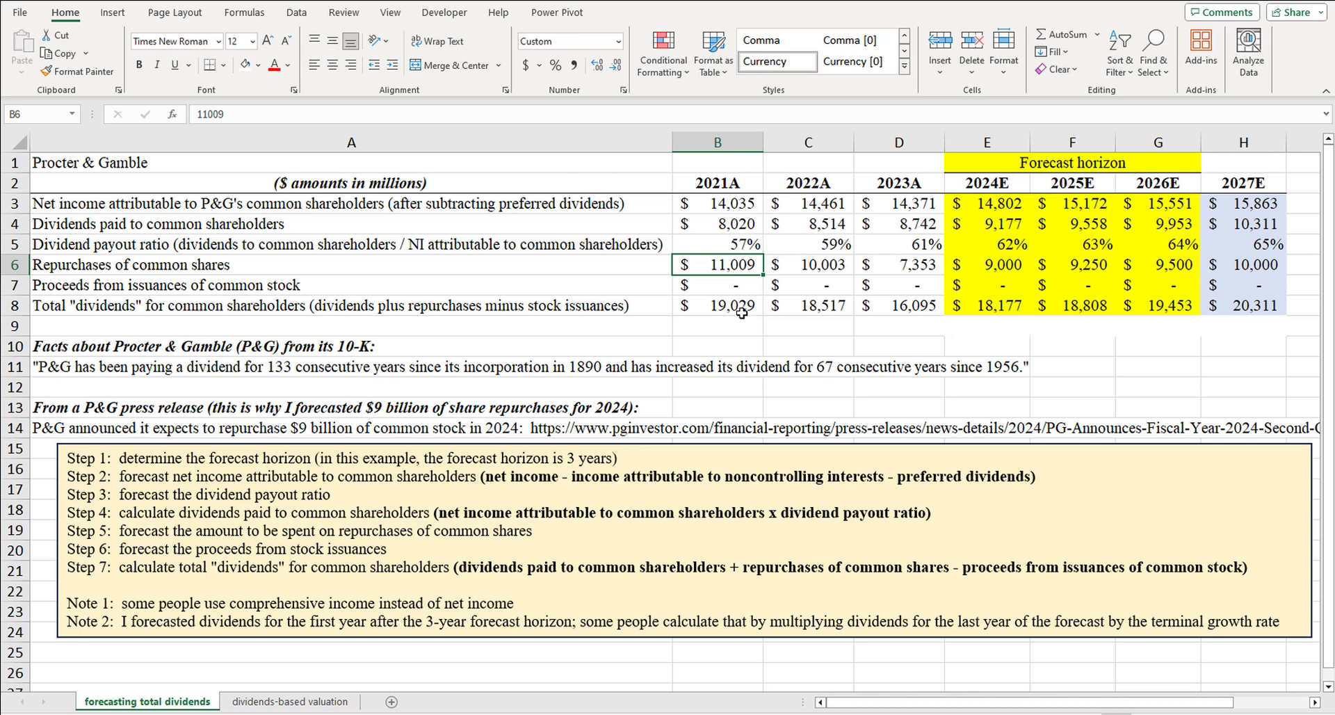
left_click(737, 287)
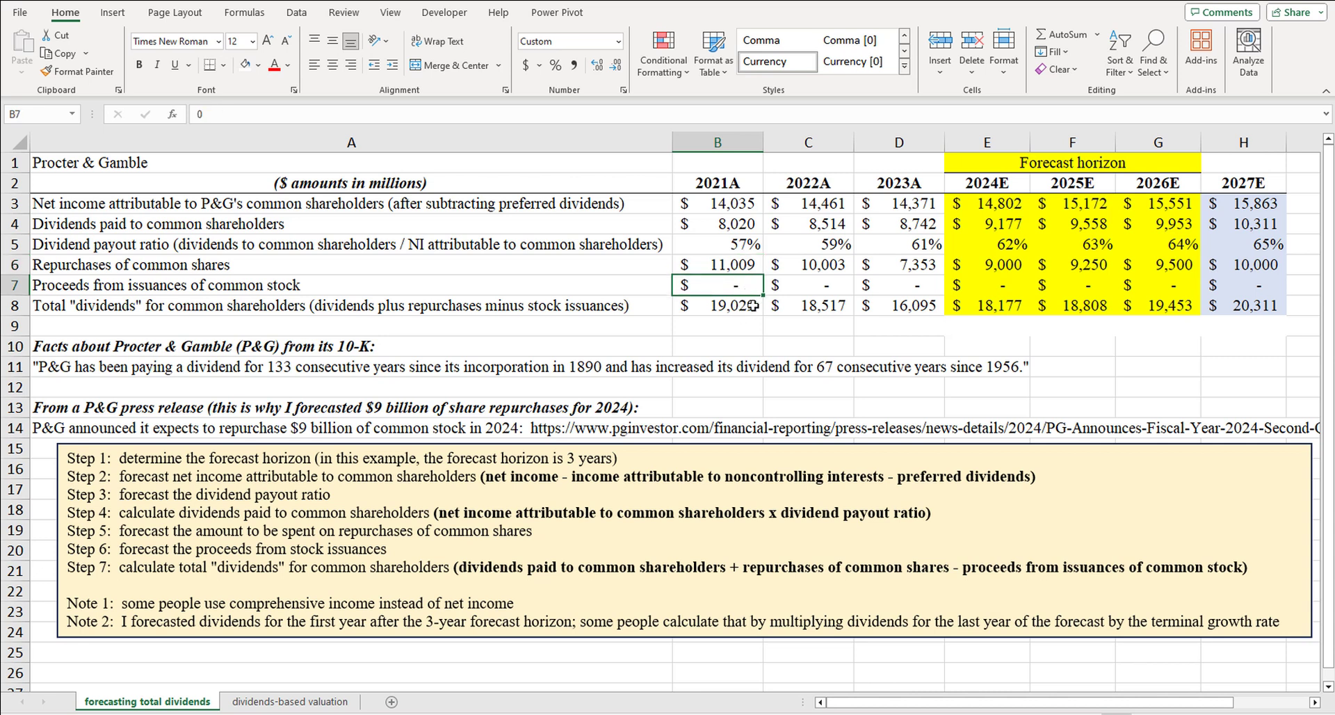
left_click(749, 305)
left_click(738, 264)
left_click(735, 223)
left_click(743, 268)
left_click(752, 306)
Step: Inspect the 2024E–2026E total dividend forecasts and the 2027E column with its total formula
left_click_drag(981, 309, 1128, 310)
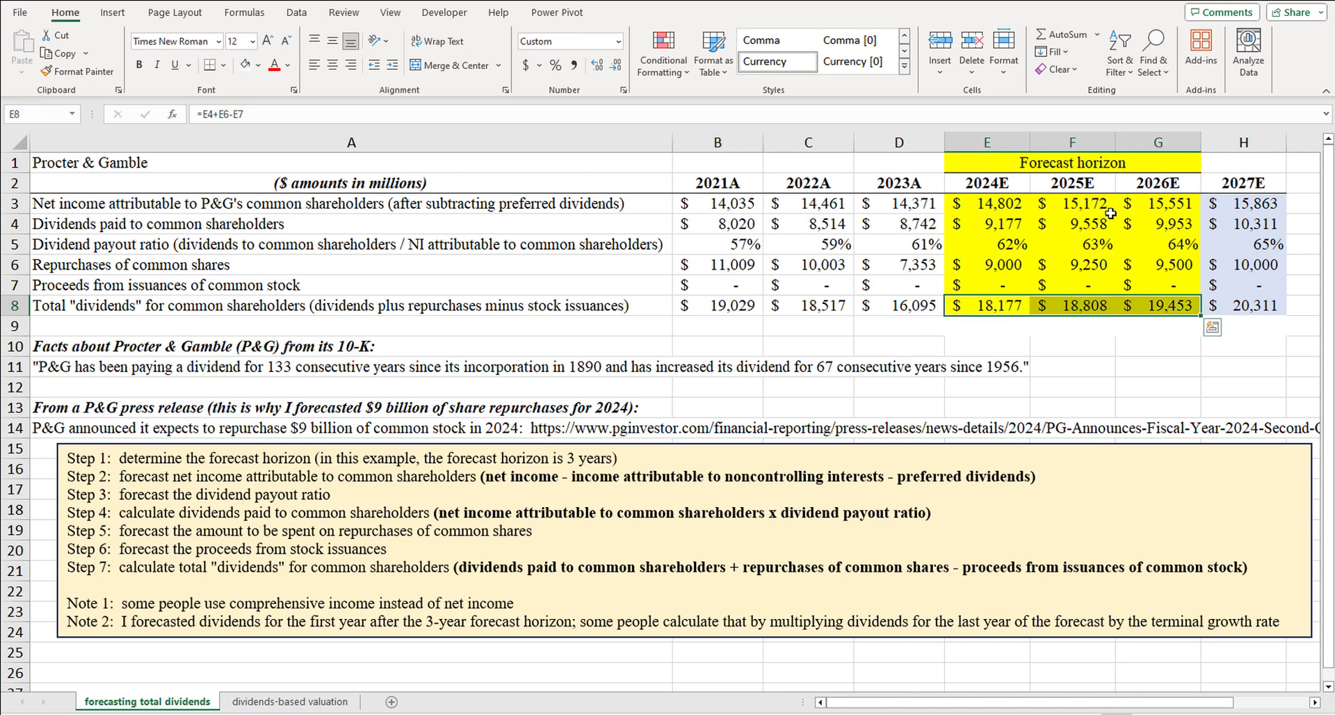
left_click(1143, 184)
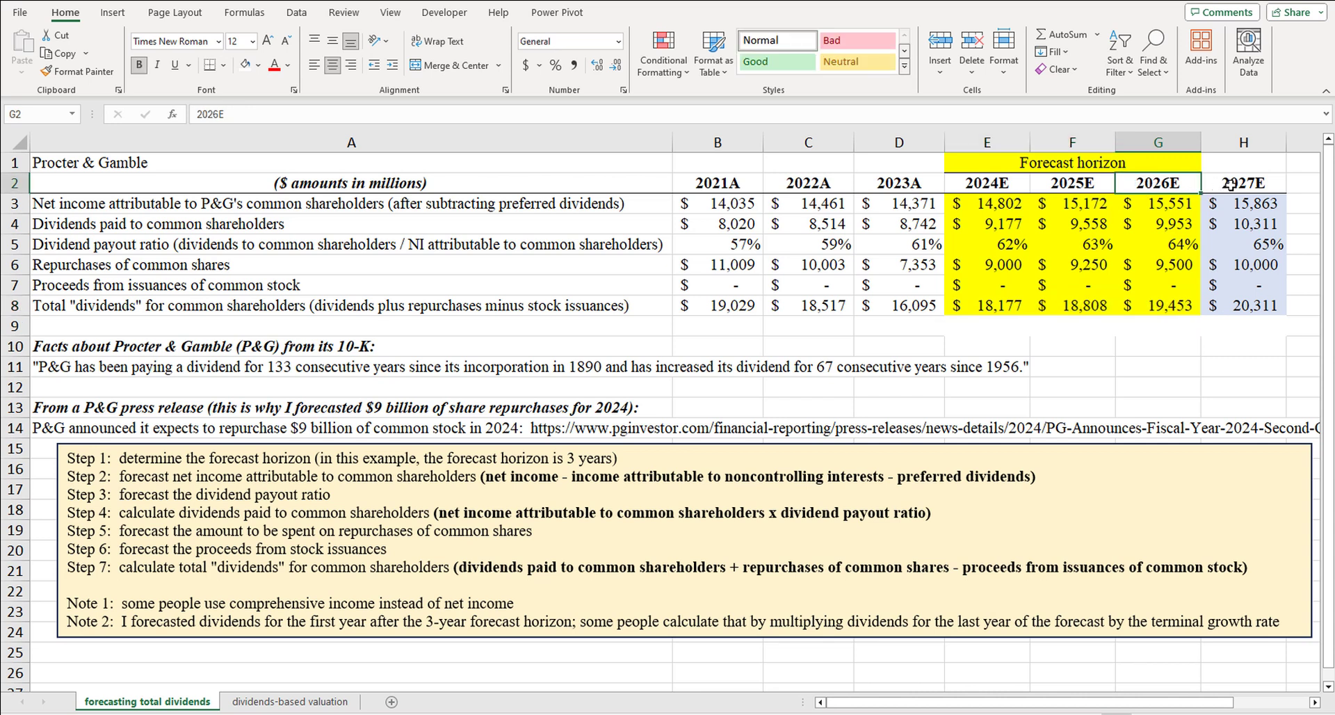
left_click_drag(1250, 203, 1252, 302)
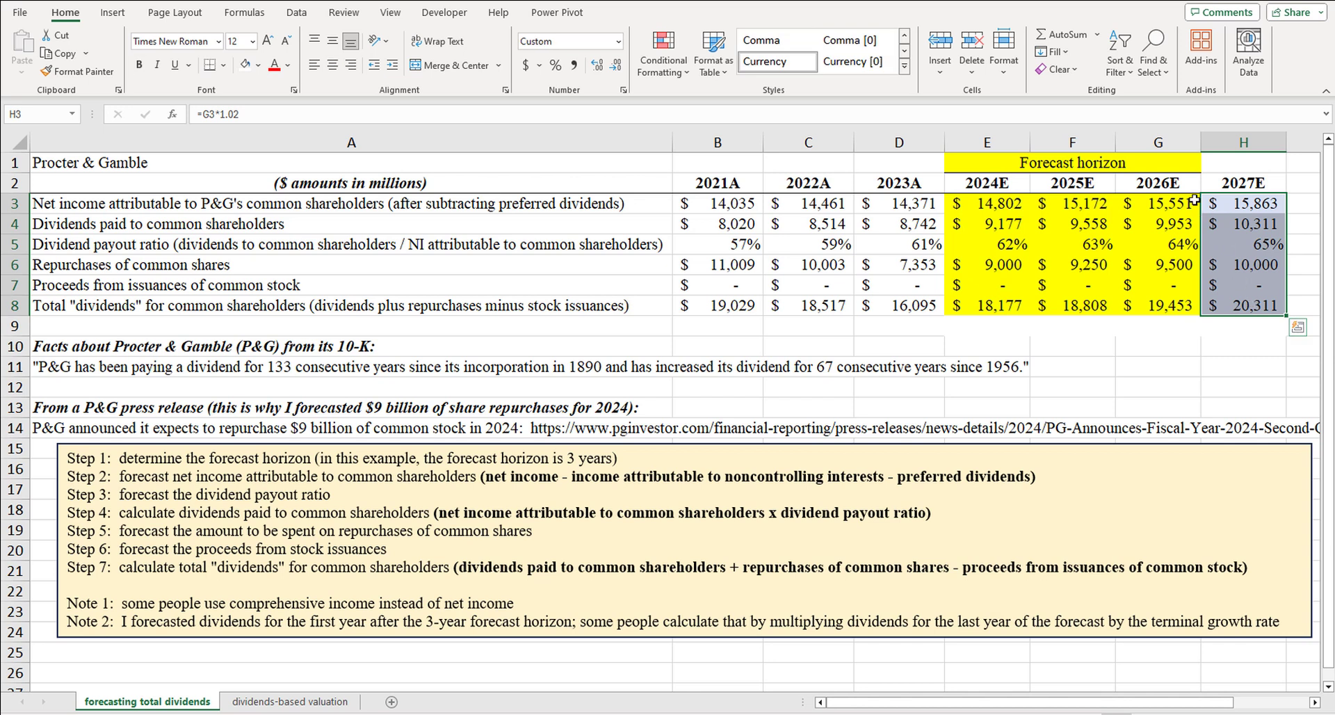
key("Left")
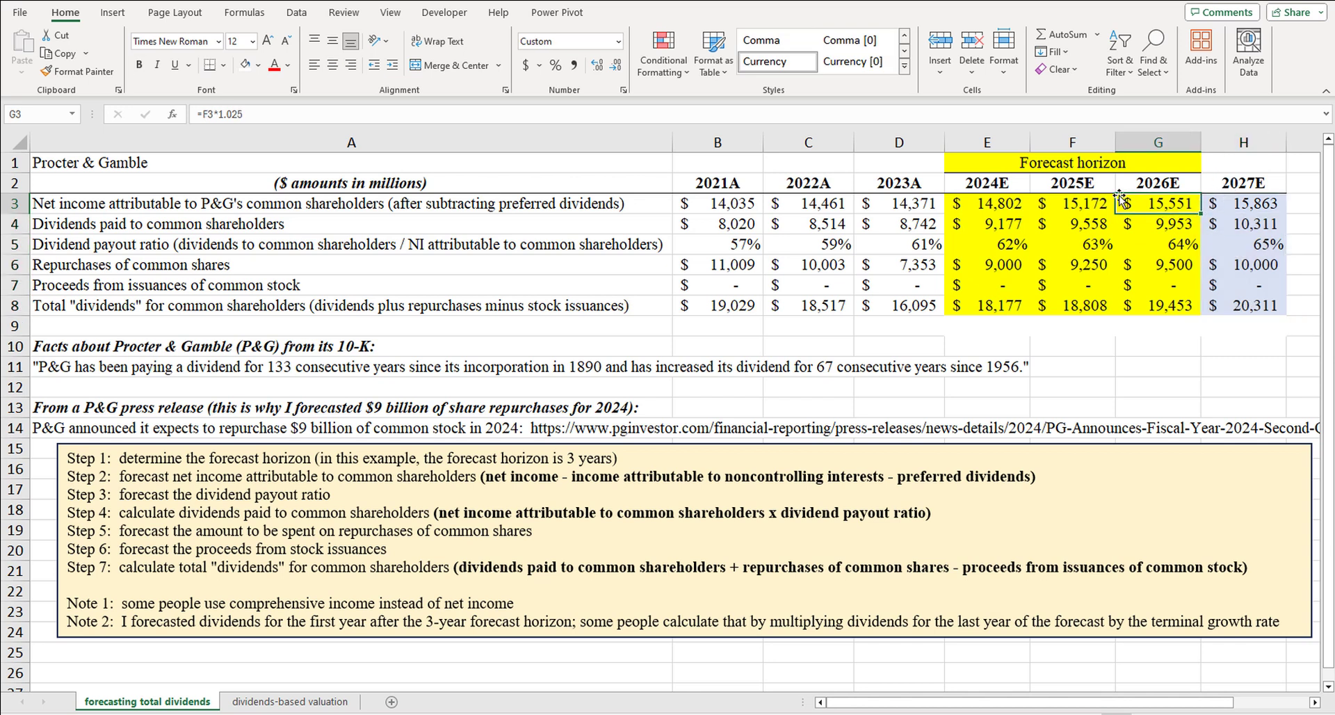
left_click(1235, 182)
key("shift+Down")
key("shift+Down")
key("shift+Down")
key("shift+Down")
key("shift+Down")
key("shift+Down")
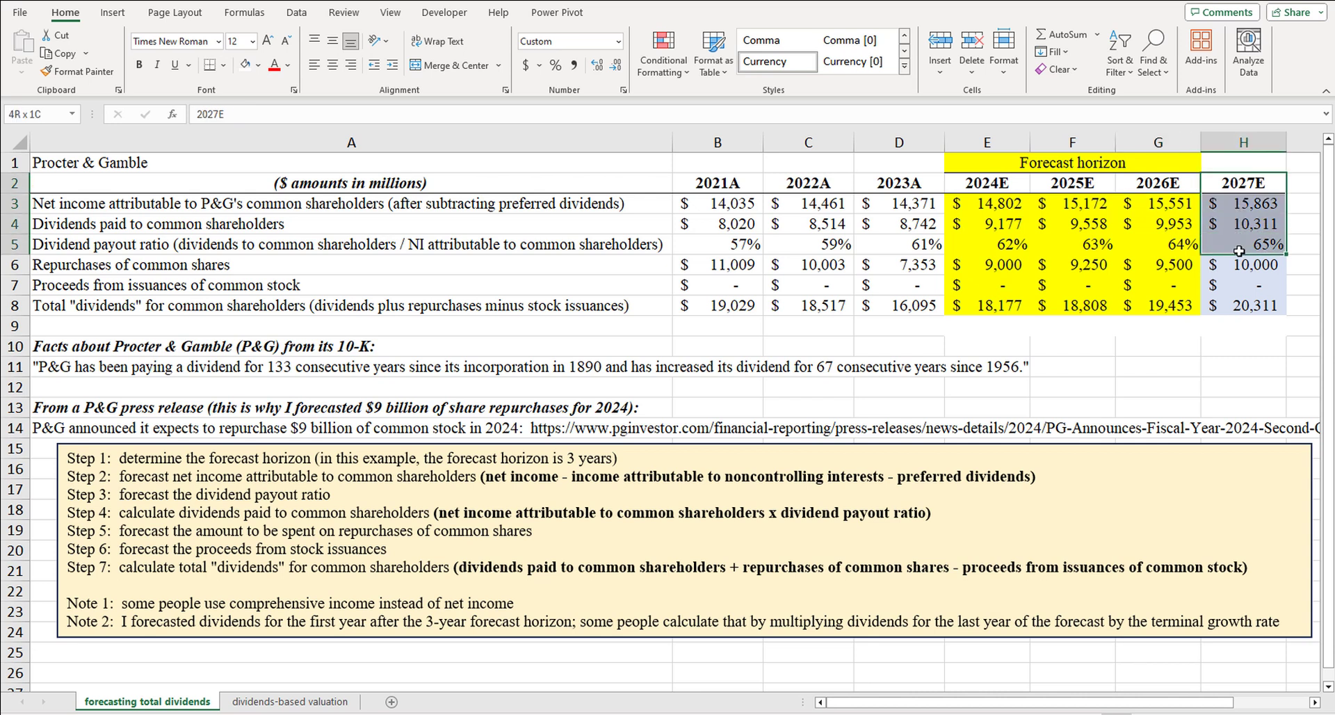
left_click(1221, 183)
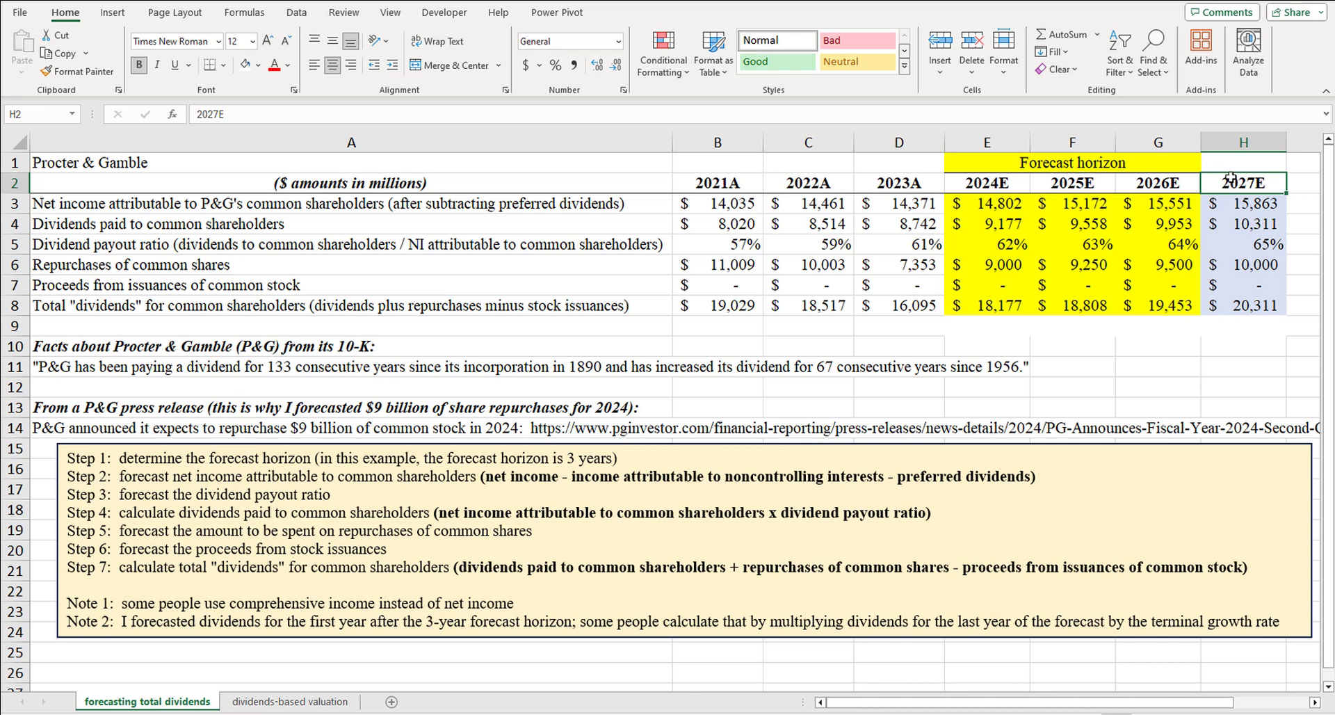
left_click(1263, 308)
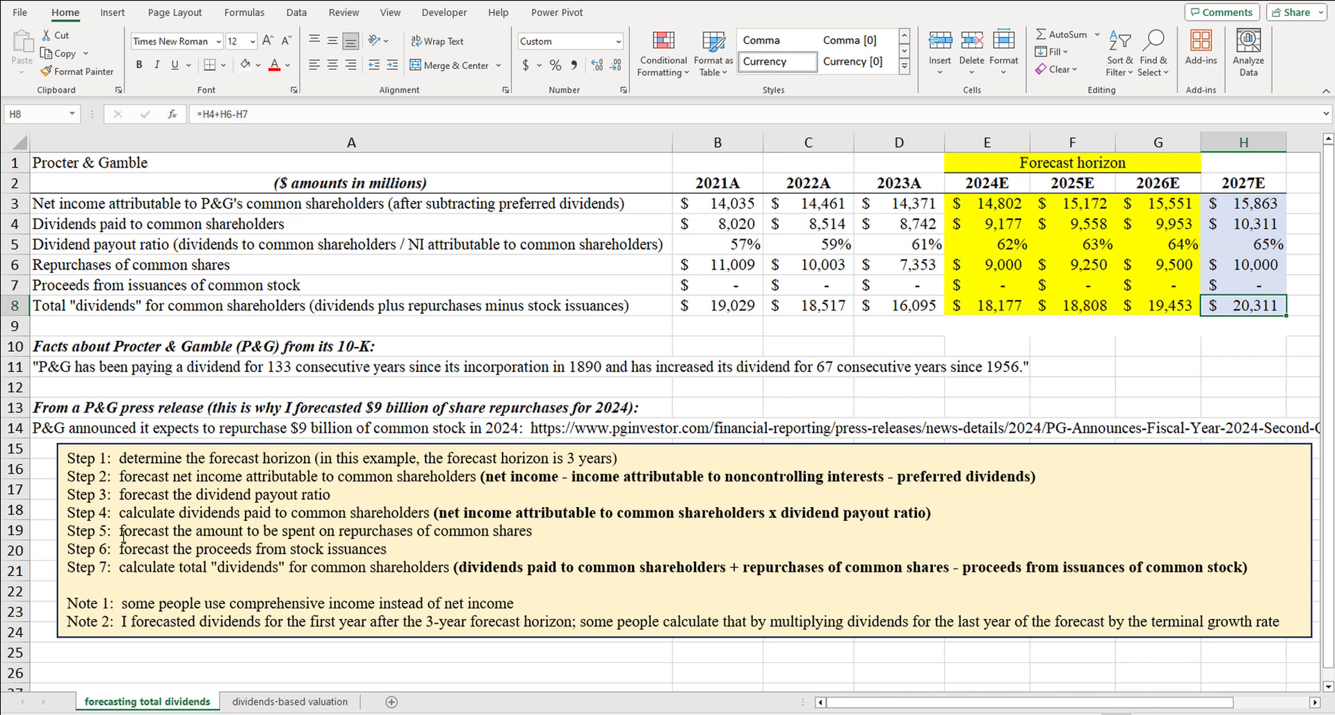
Step: Read Step 5 and trace the 2024E total dividends through dividends, repurchases and proceeds
left_click_drag(96, 532, 171, 533)
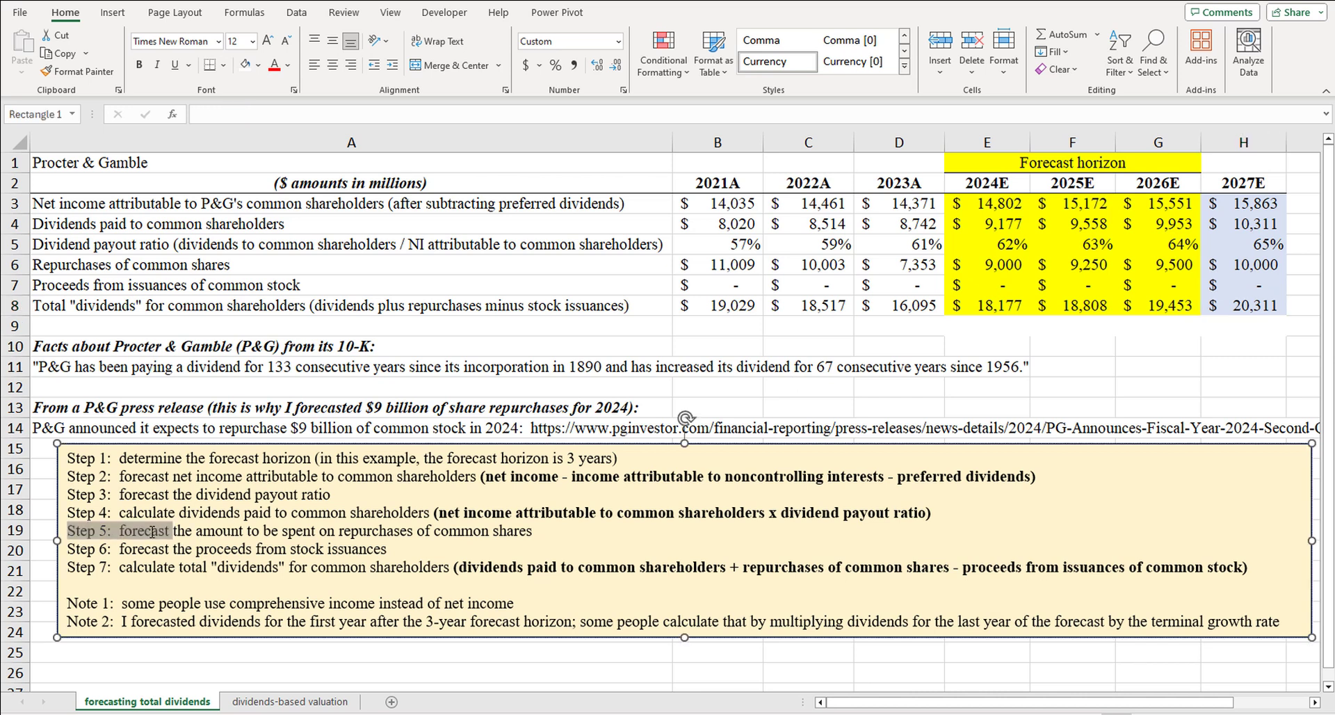
left_click(102, 545)
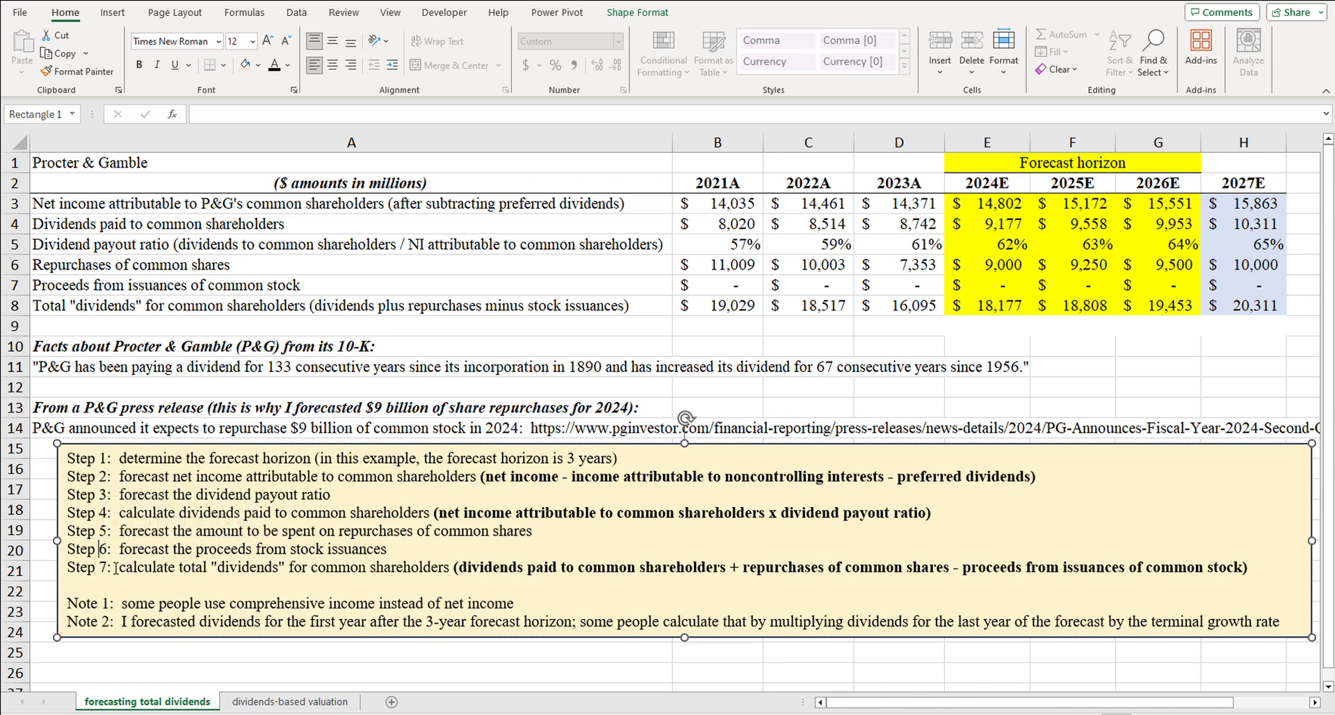
left_click_drag(988, 307, 1145, 306)
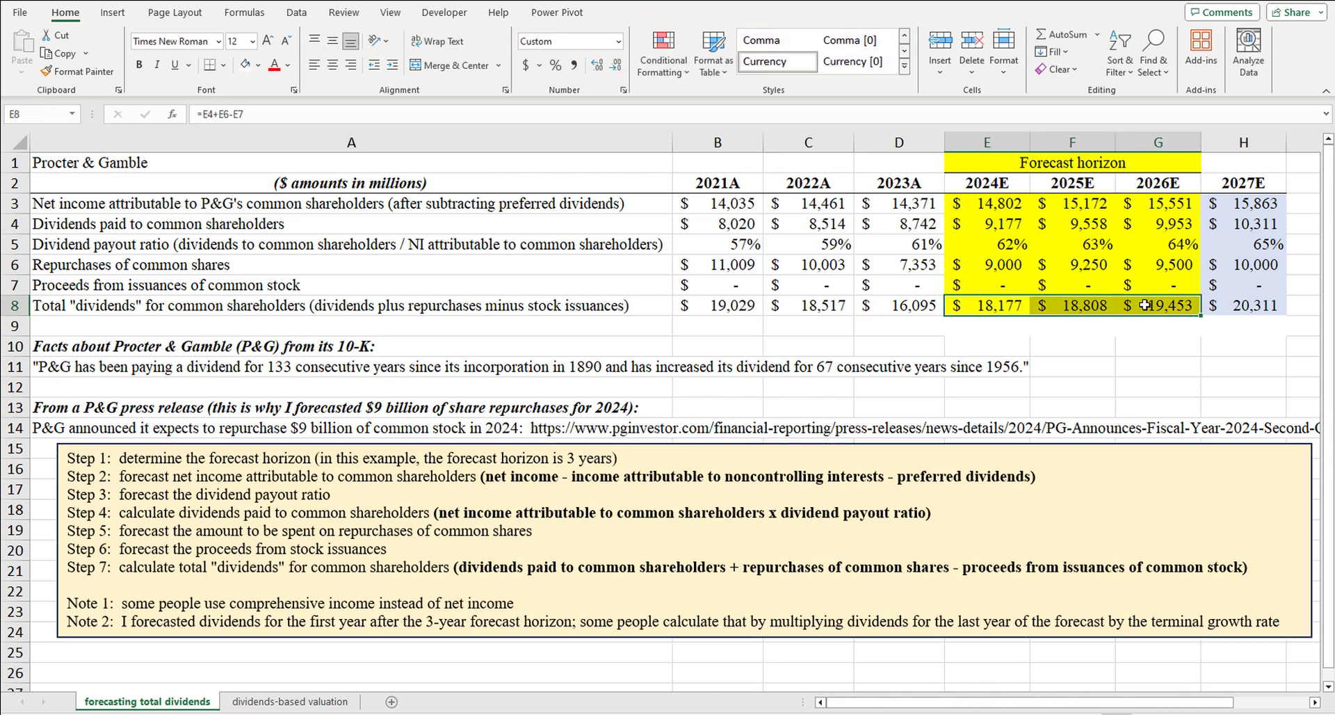
left_click(1000, 223)
left_click(1010, 265)
left_click(1011, 291)
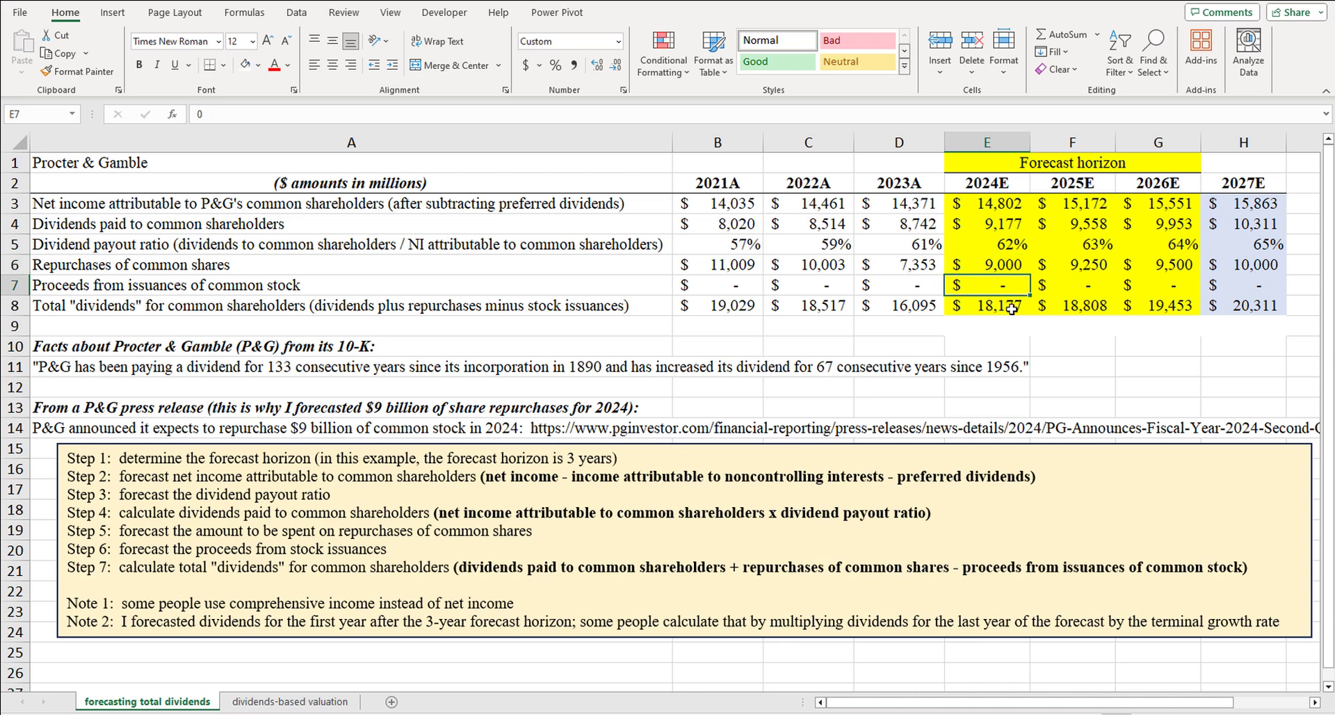
left_click(1013, 308)
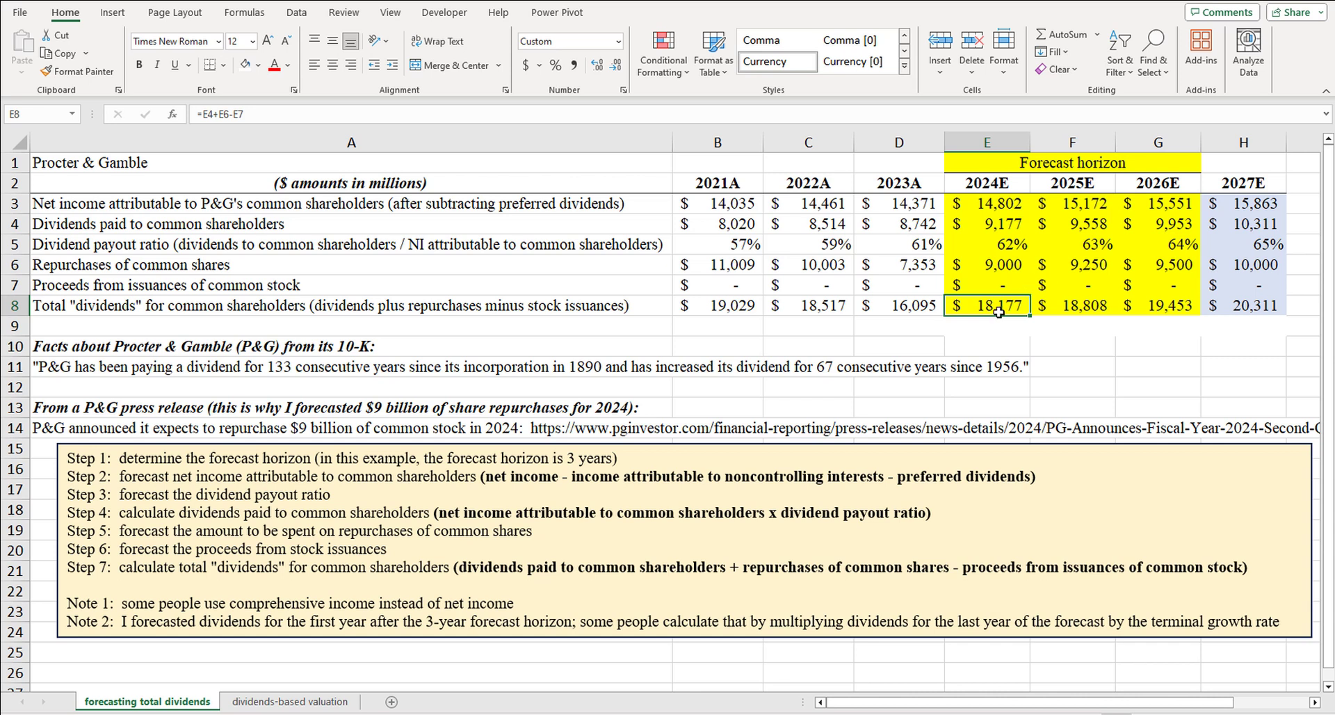
Step: Inspect the total dividends formulas for 2024E through 2027E
left_click_drag(999, 306, 1148, 311)
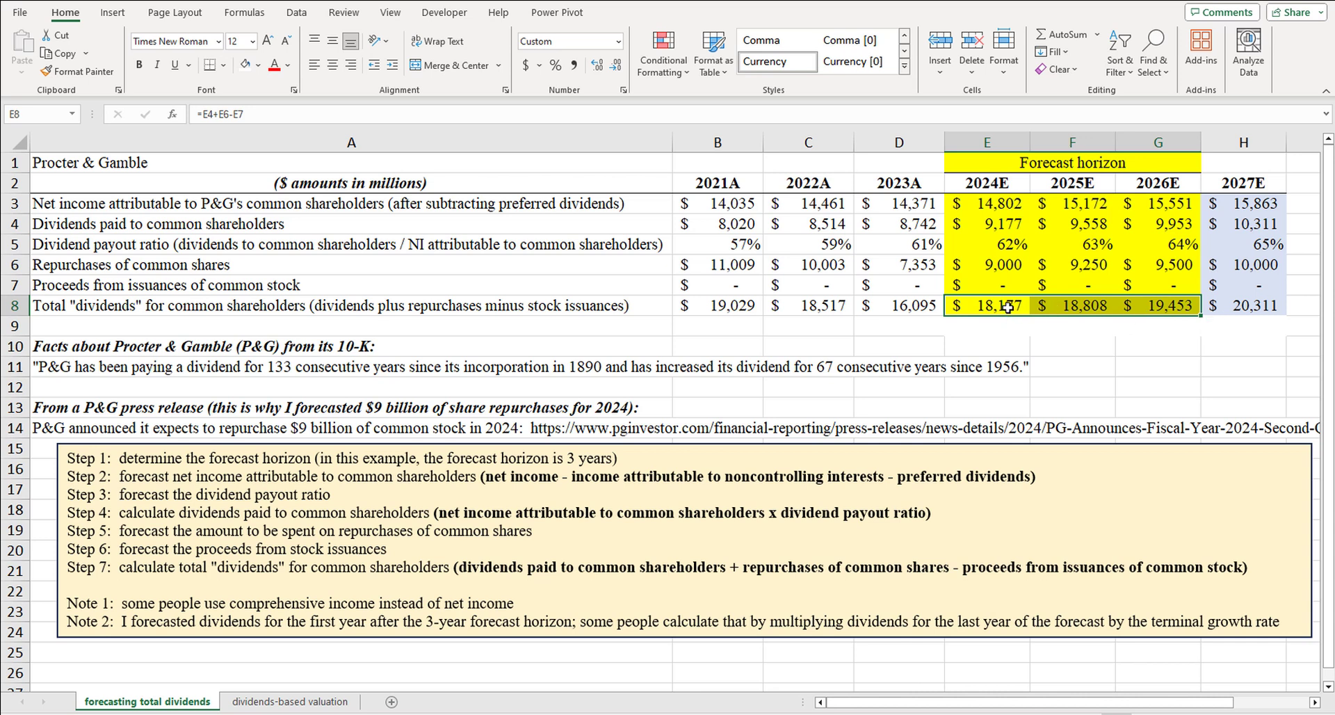
left_click(1013, 306)
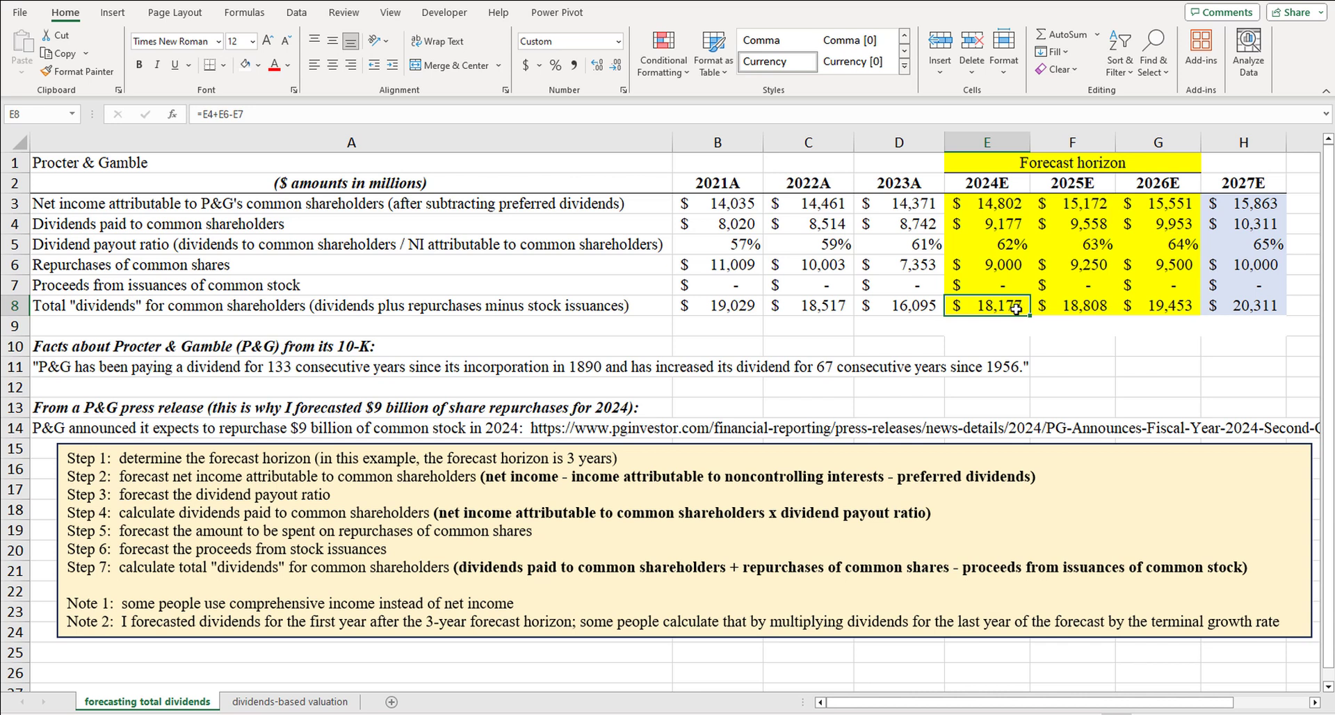
left_click(1077, 307)
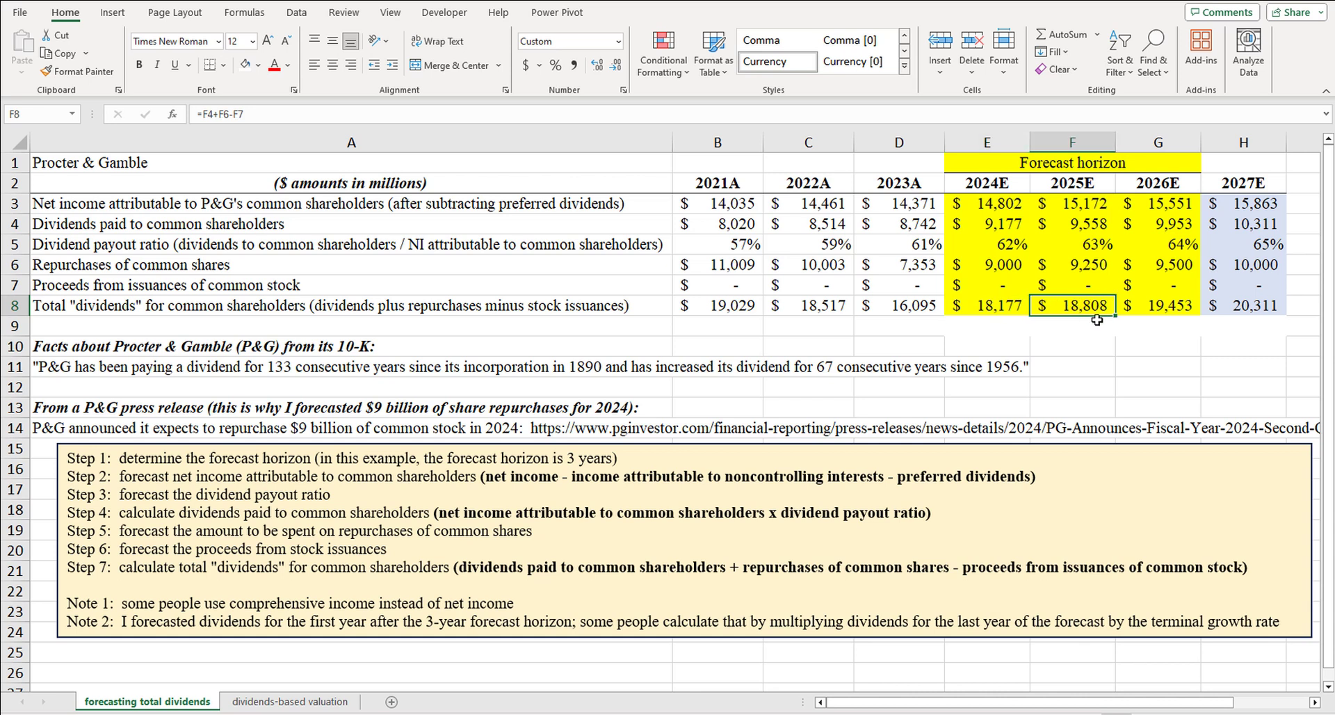
left_click(1168, 315)
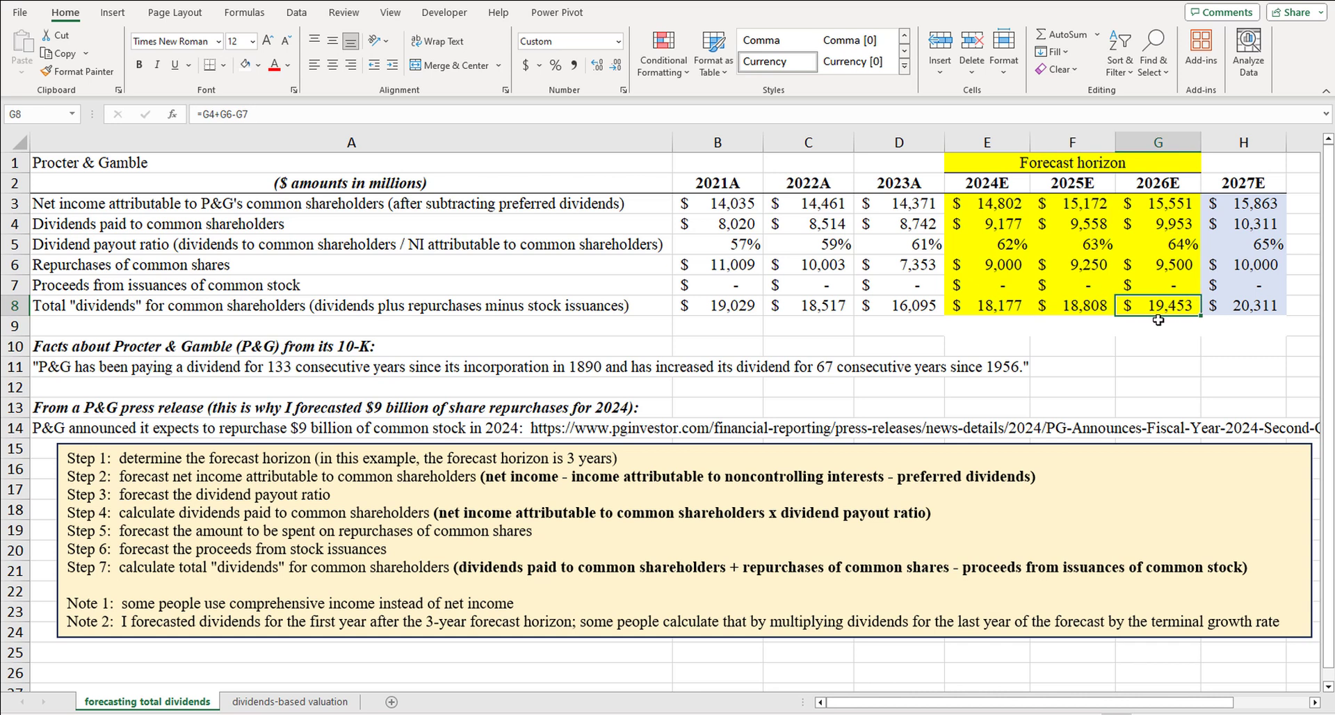
left_click(1232, 311)
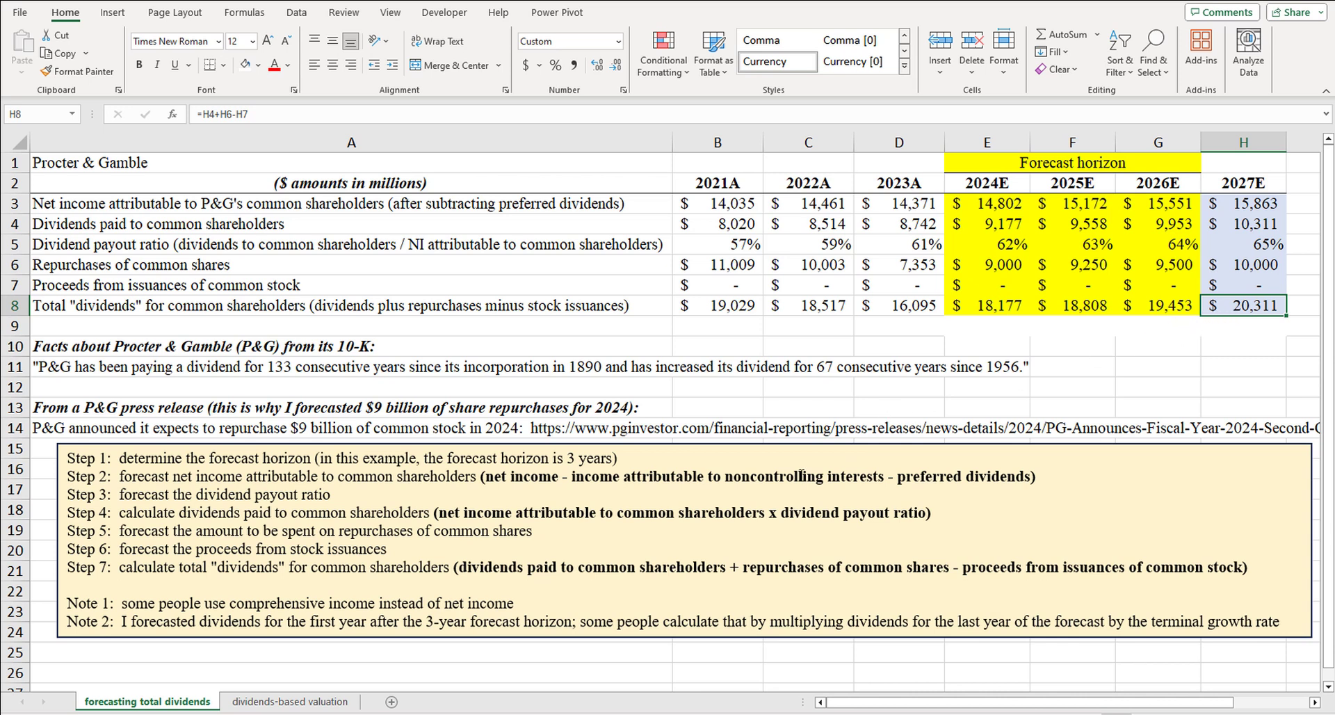
Step: Go to the dividends-based valuation sheet and select the linked 2024E–2026E totals in B2:D2
left_click_drag(1018, 306, 1152, 307)
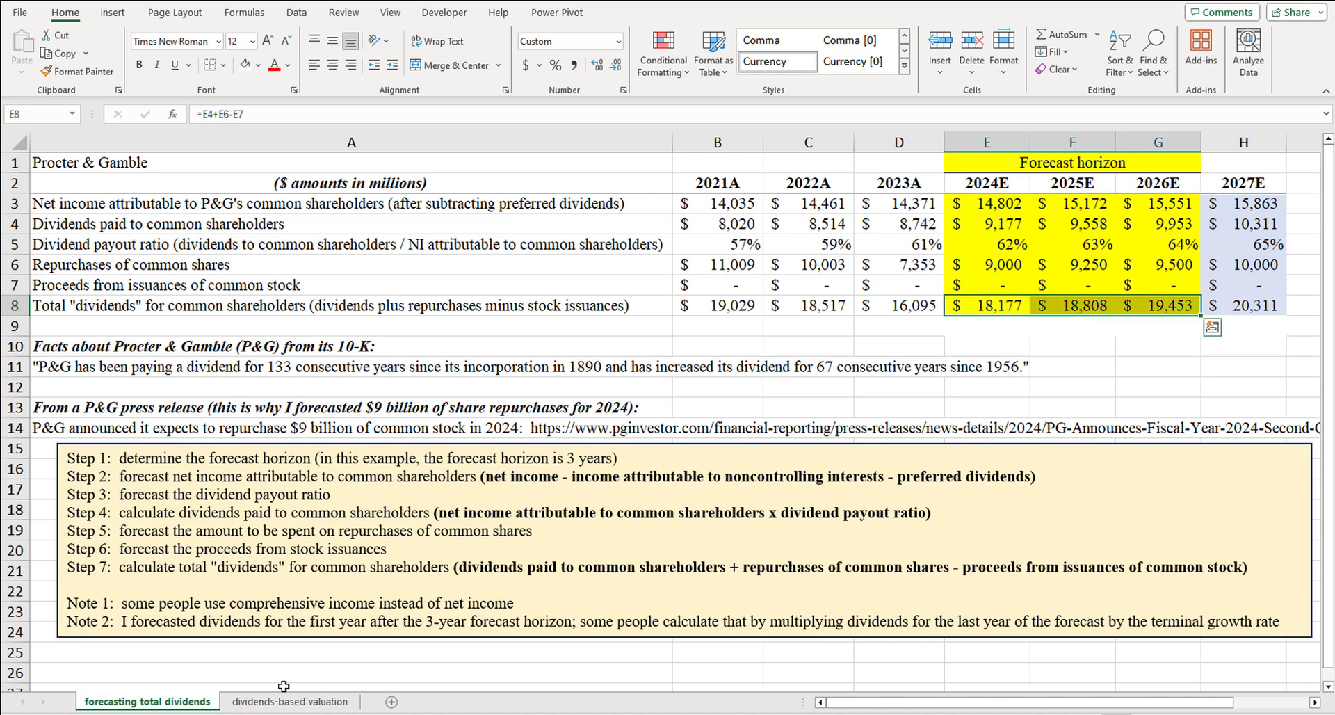
left_click(306, 702)
left_click_drag(731, 201, 898, 191)
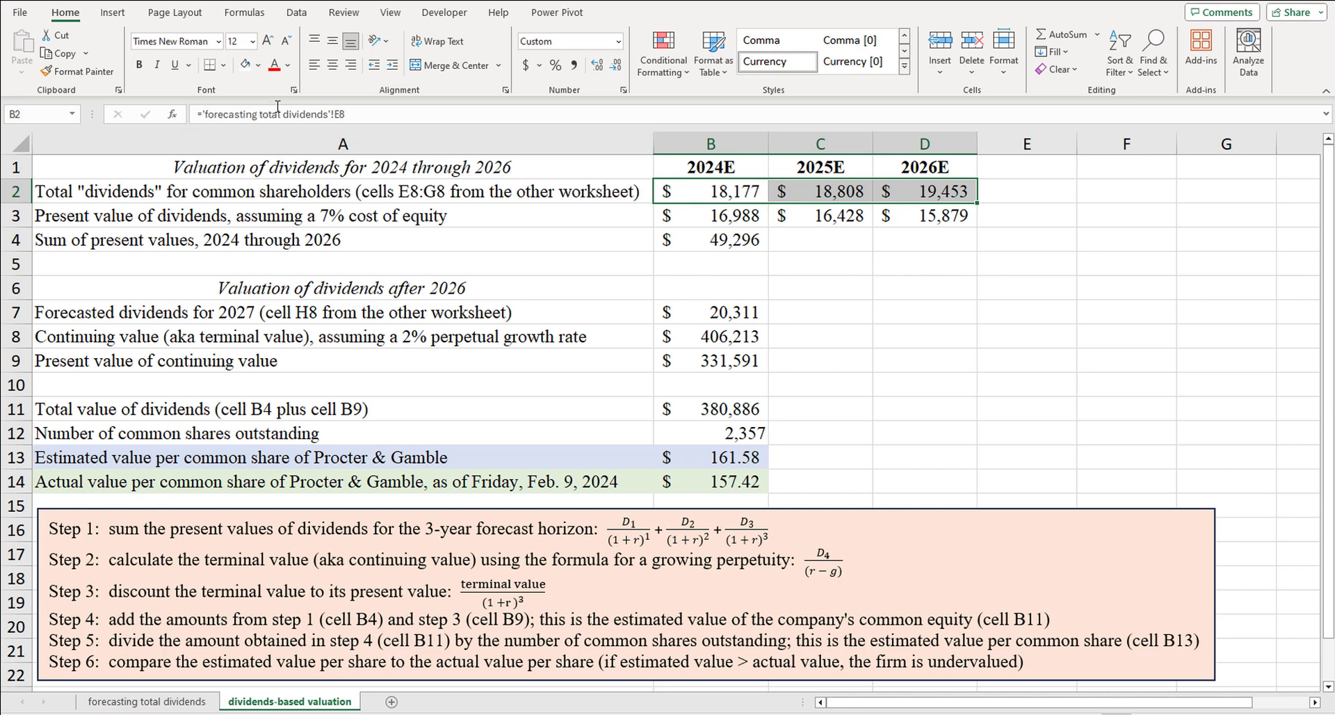
Step: Fill cells B2:D2 and the 2027 dividends cell B7 yellow
left_click(258, 64)
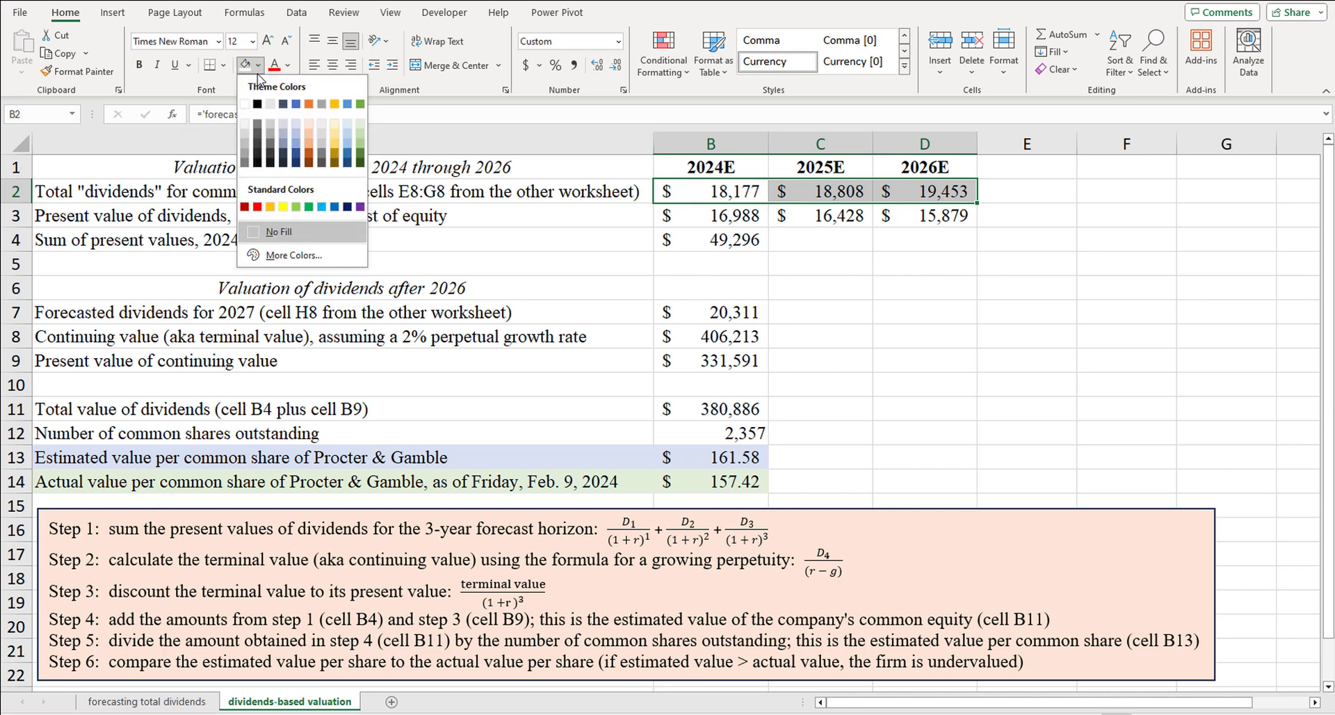
left_click(283, 207)
left_click(793, 269)
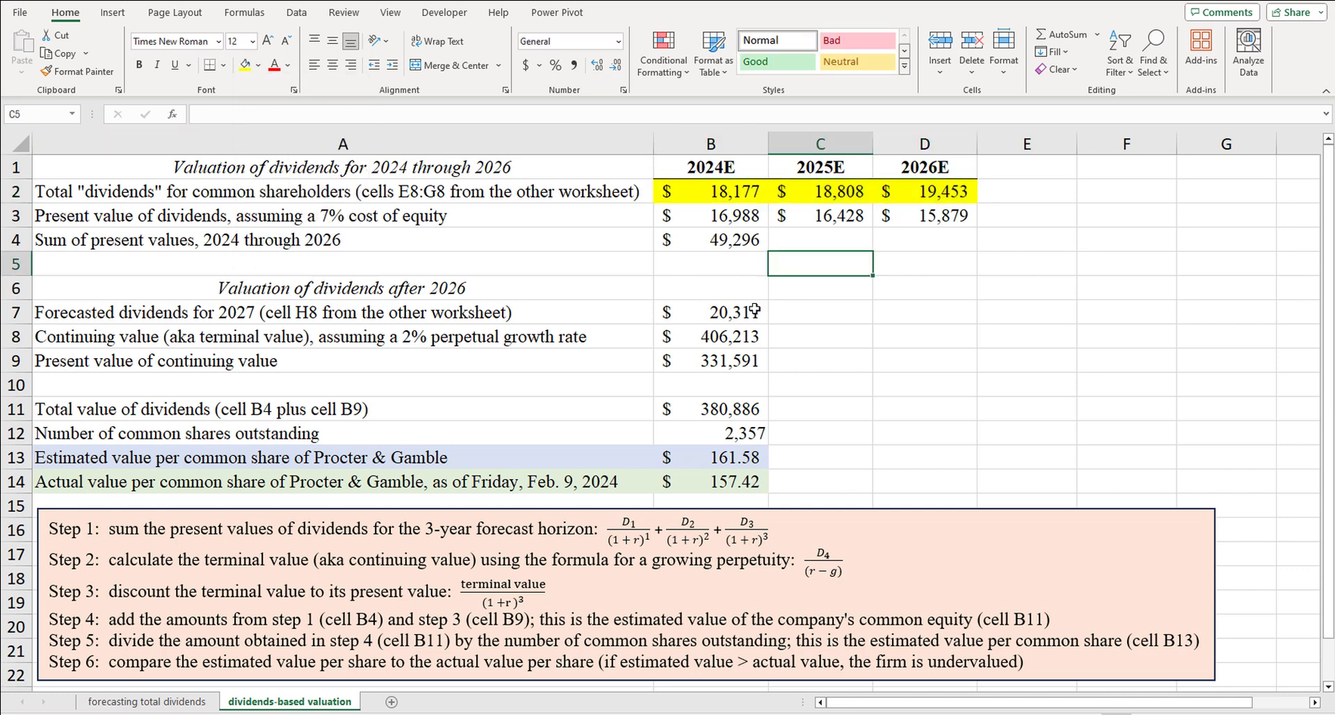
left_click(752, 309)
left_click(242, 66)
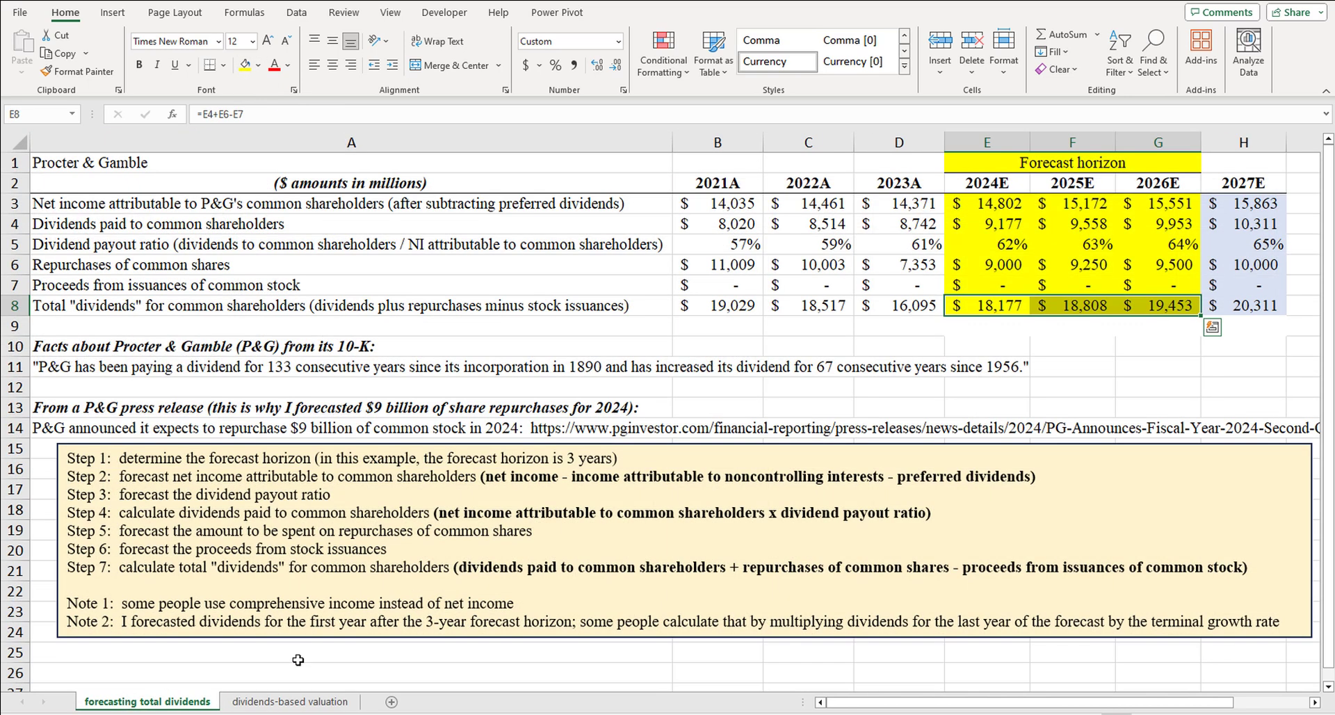
Step: Verify the 2027E total dividends source in H8 (=H4+H6-H7), then return to the valuation sheet
left_click(148, 702)
left_click(1257, 305)
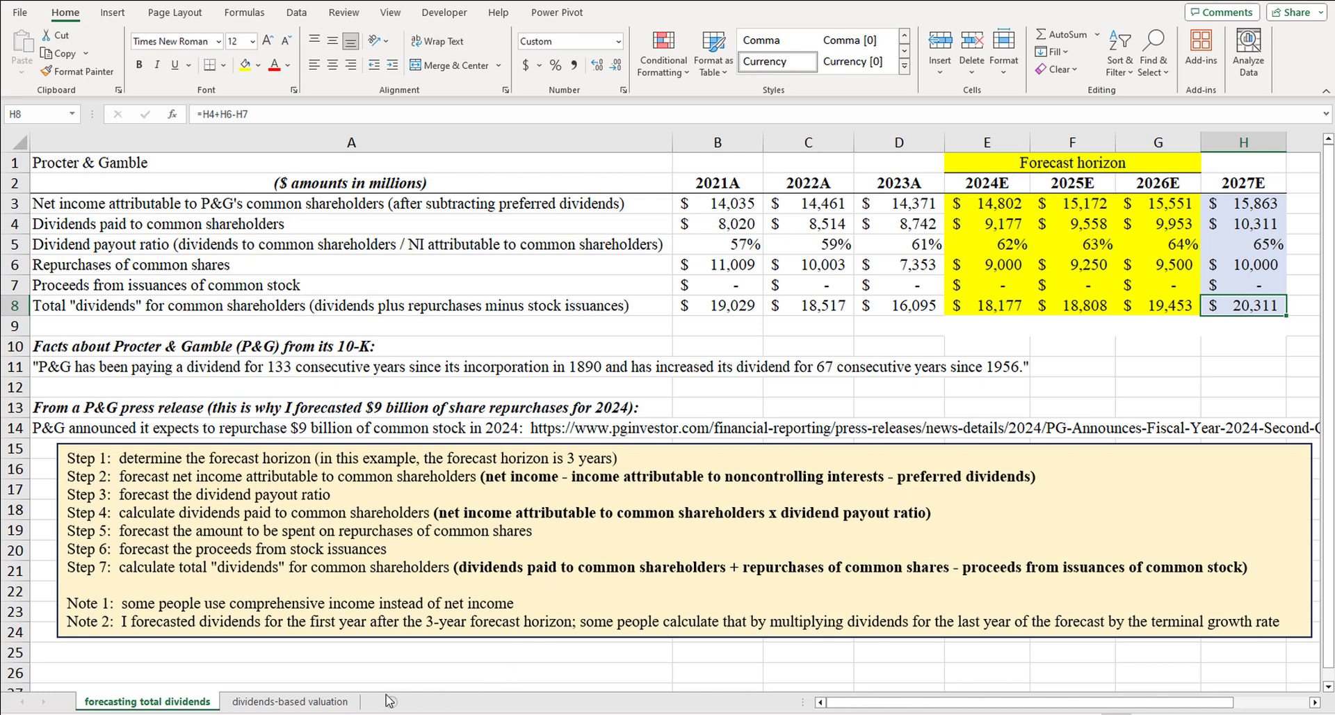
left_click(329, 703)
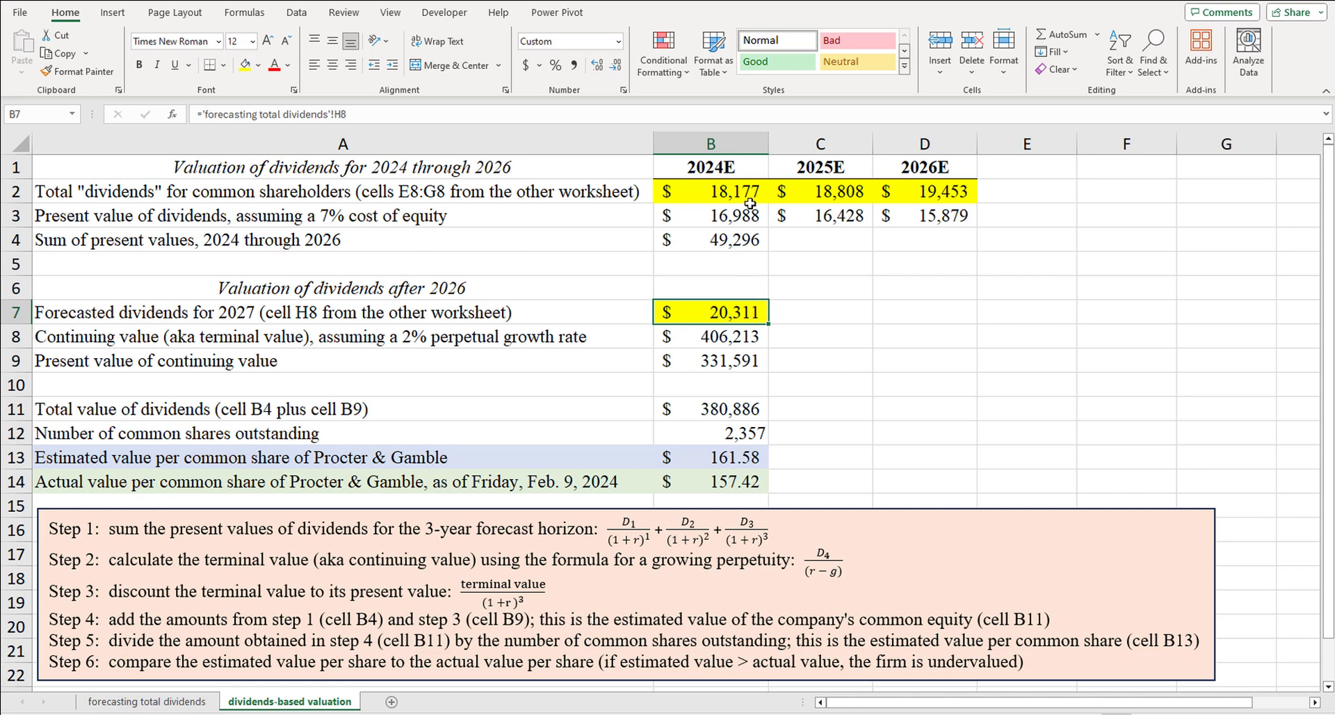
left_click_drag(749, 201, 935, 194)
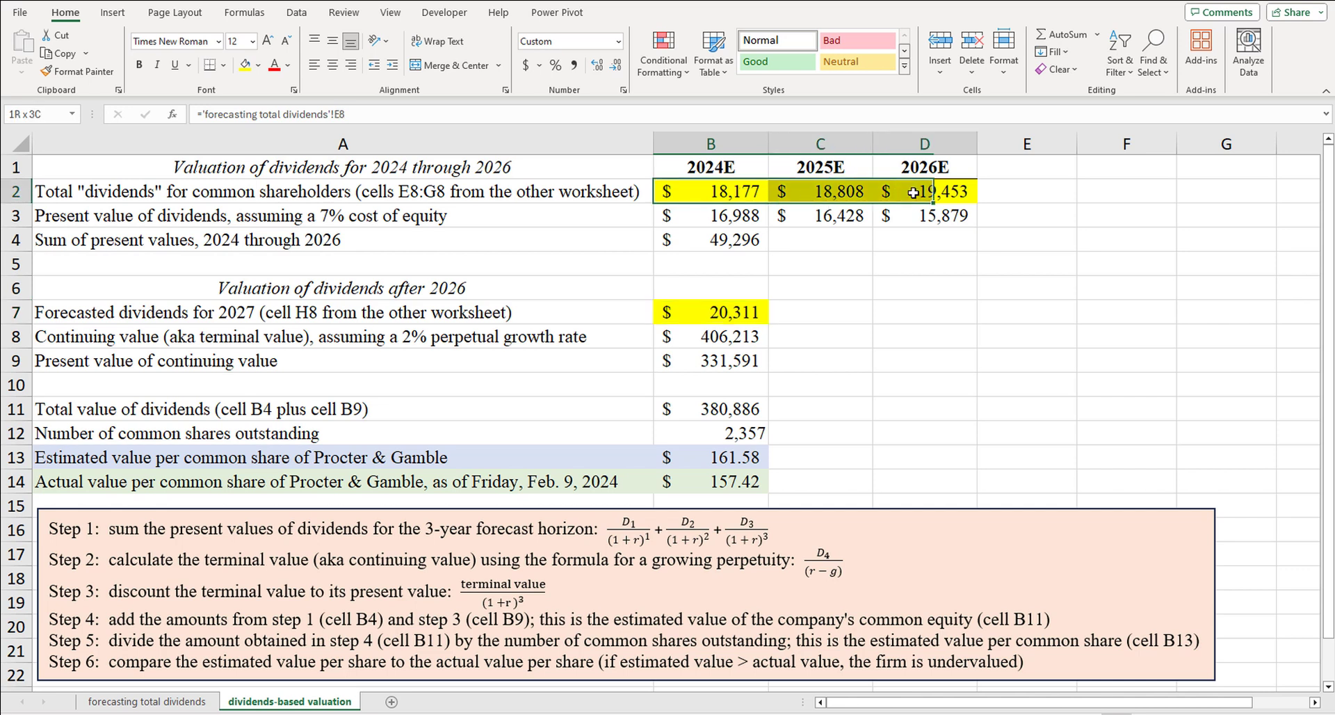
left_click(738, 218)
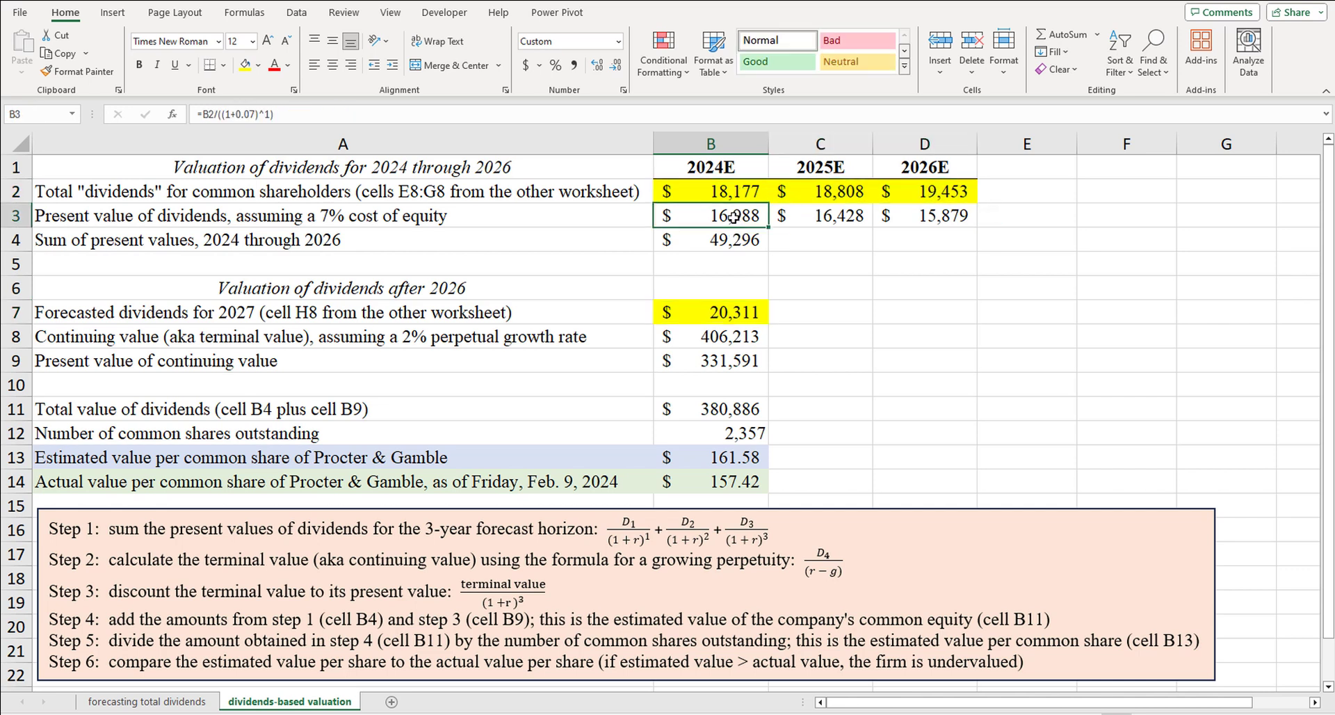
left_click(703, 191)
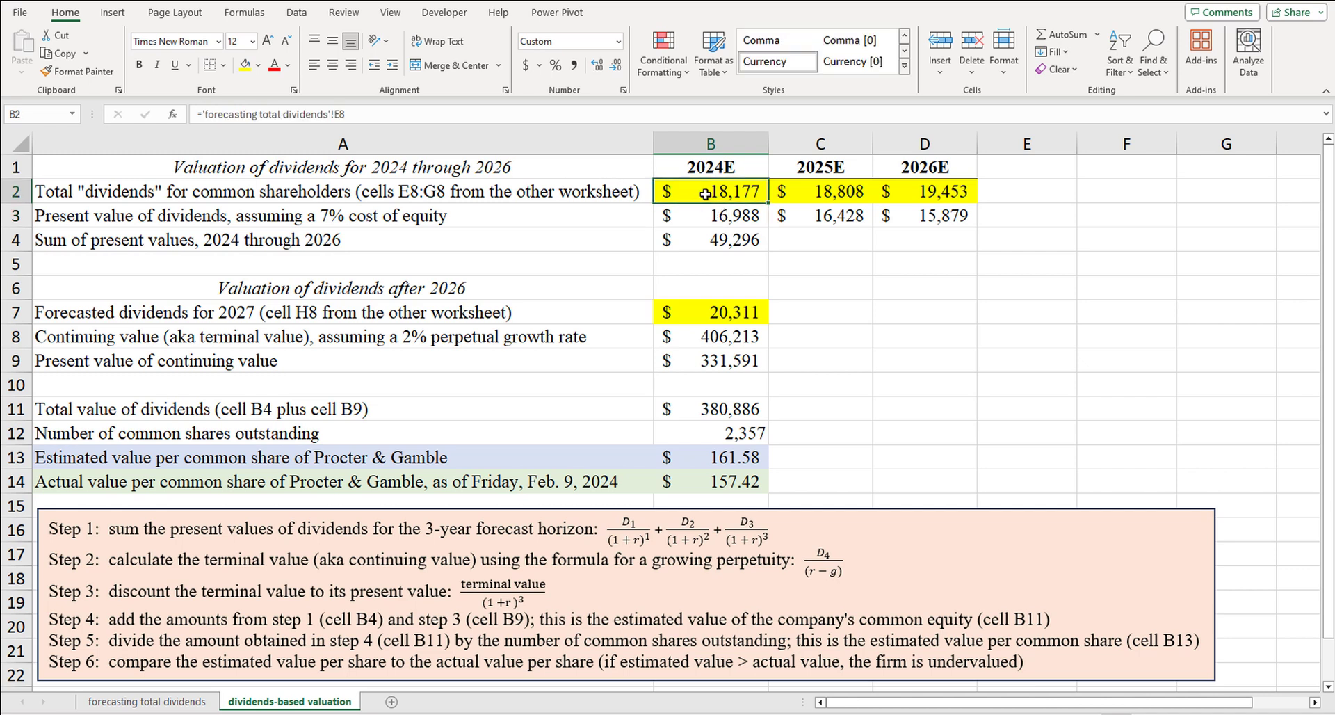
left_click(743, 216)
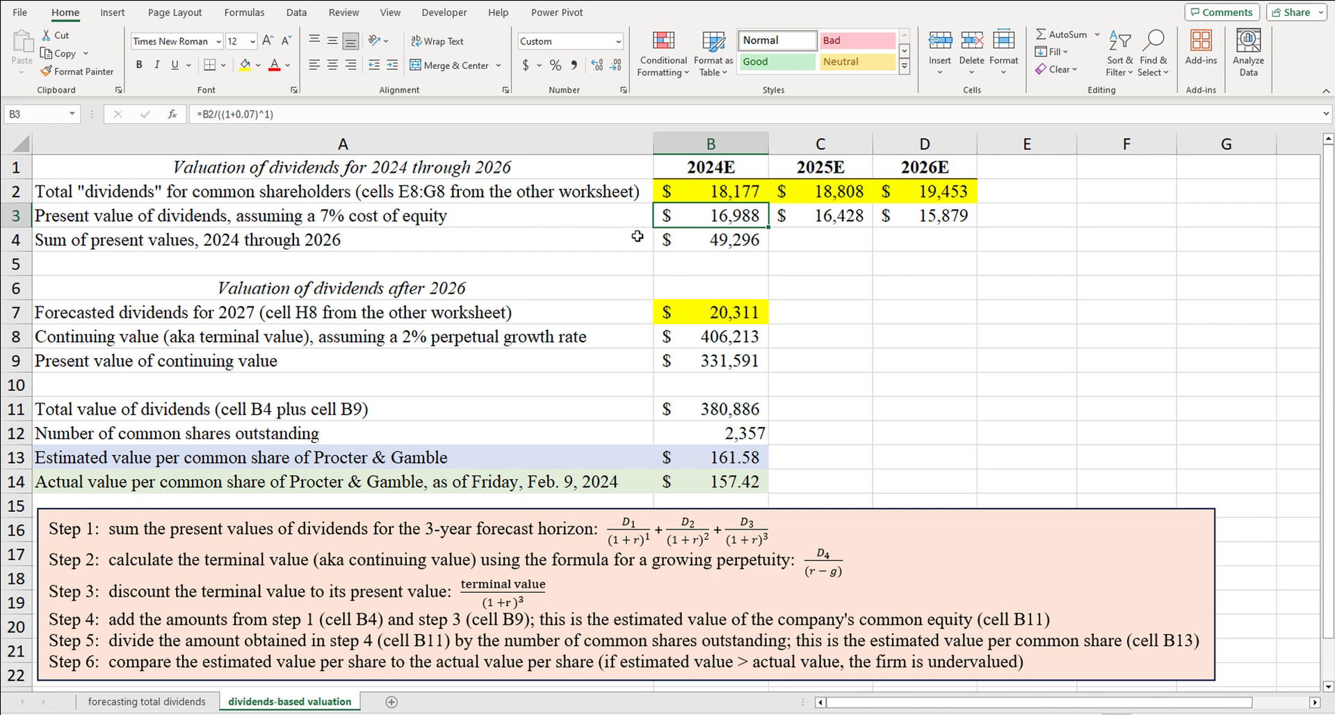
left_click(718, 193)
left_click(735, 218)
left_click(735, 194)
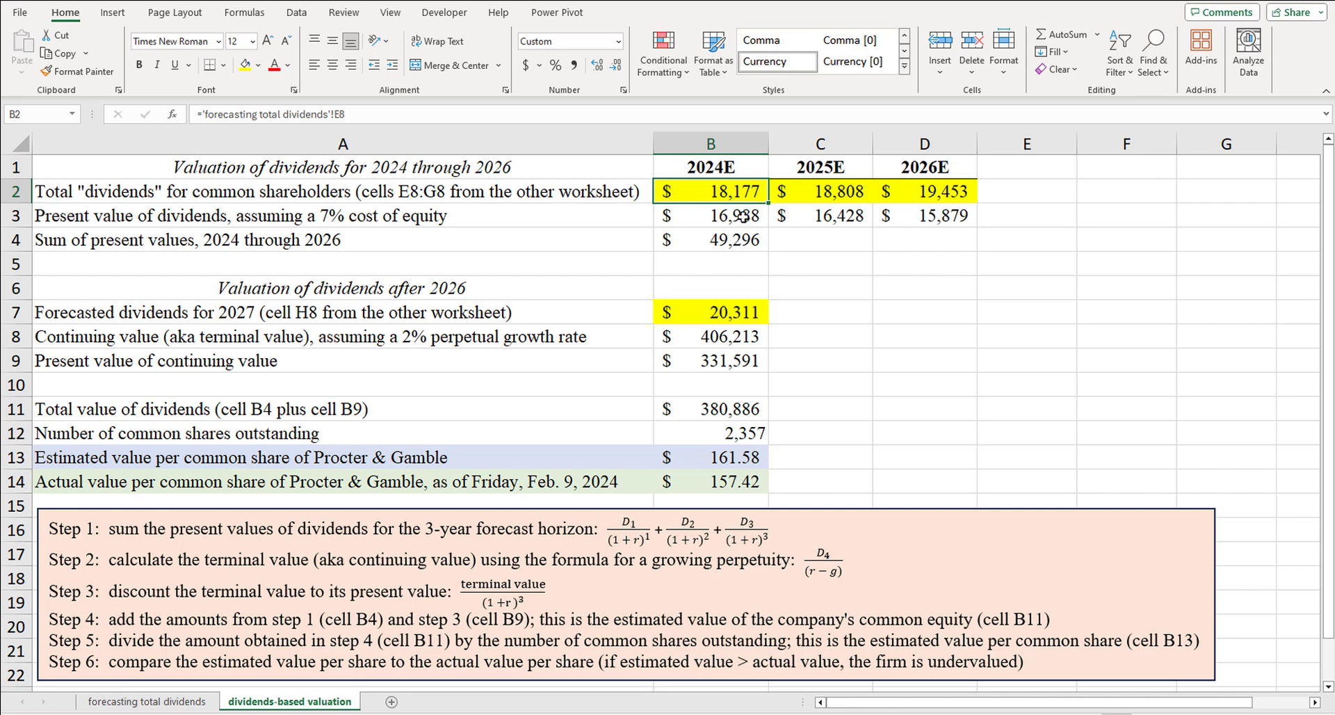
left_click(743, 217)
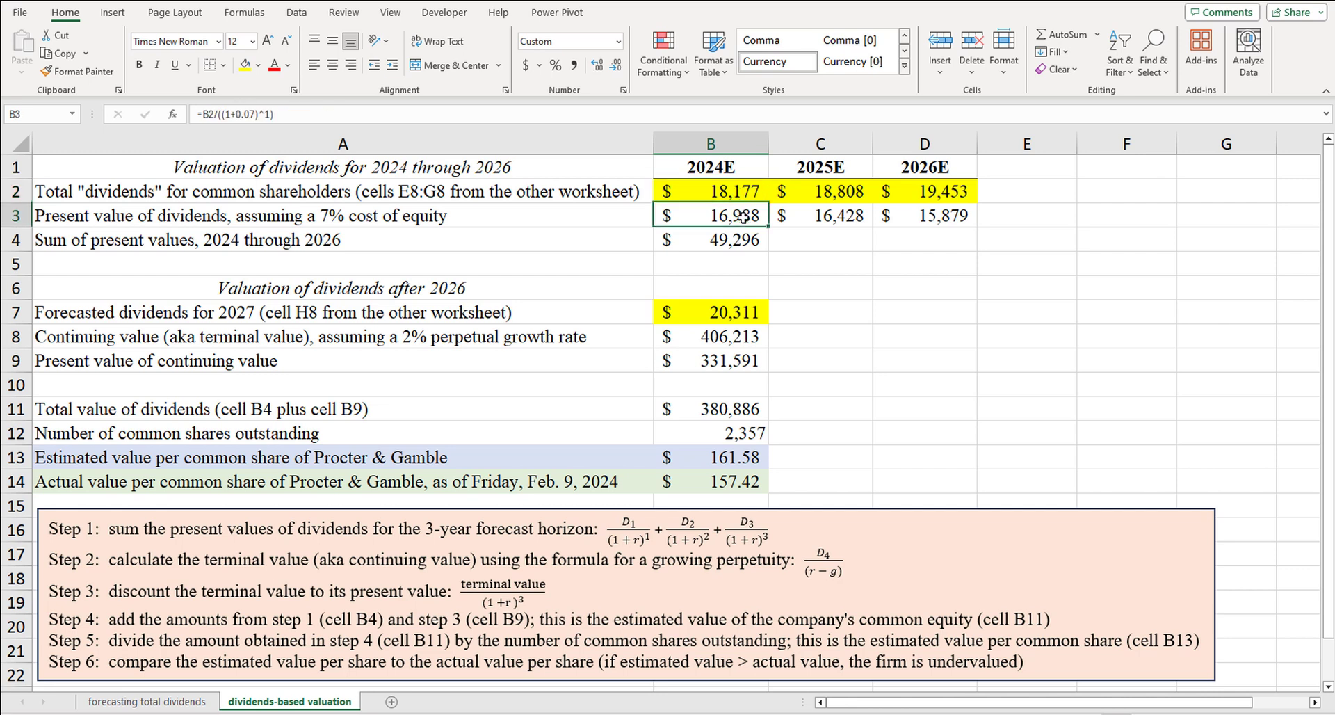
left_click(395, 120)
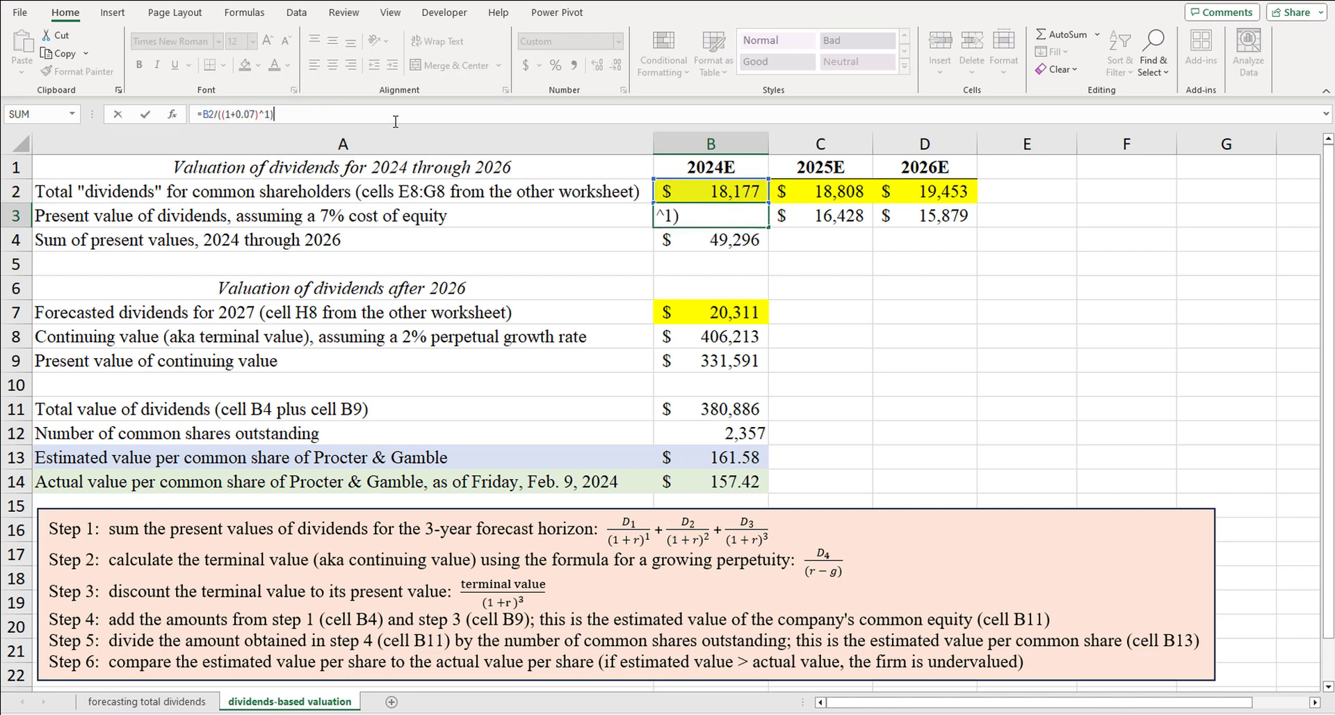
left_click(819, 310)
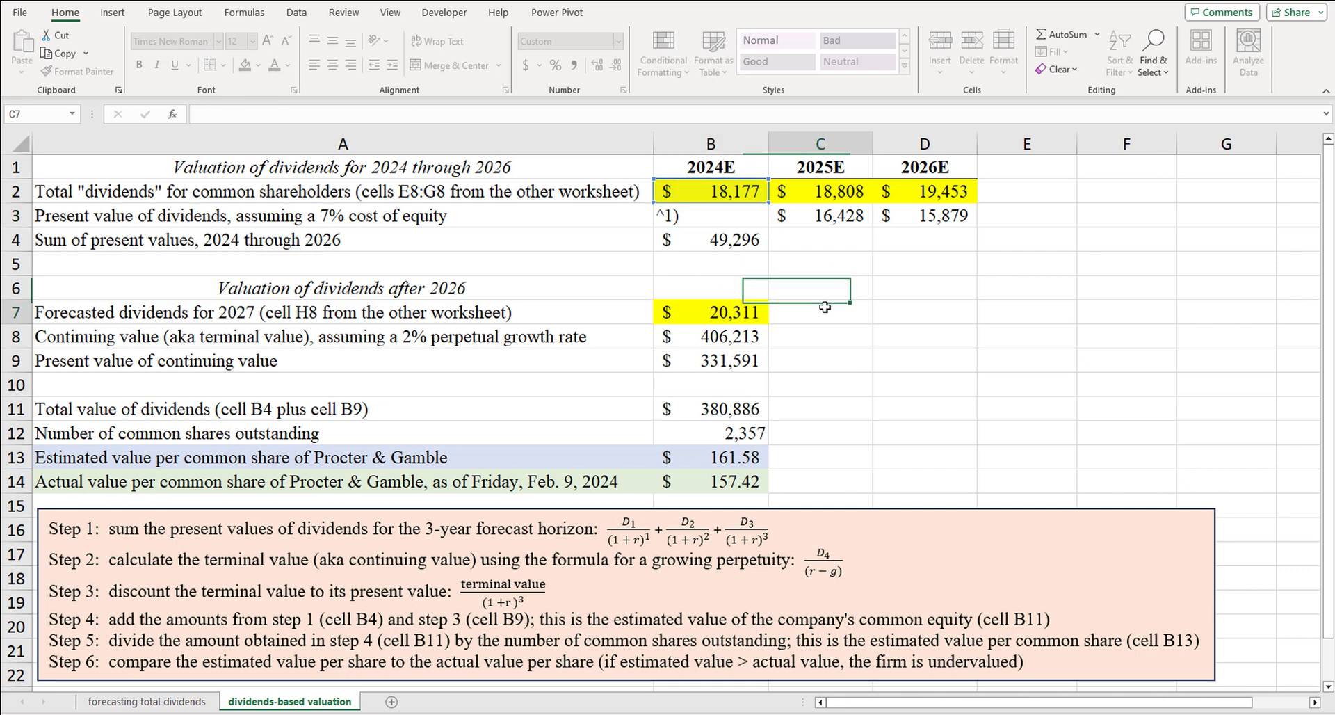
left_click(831, 192)
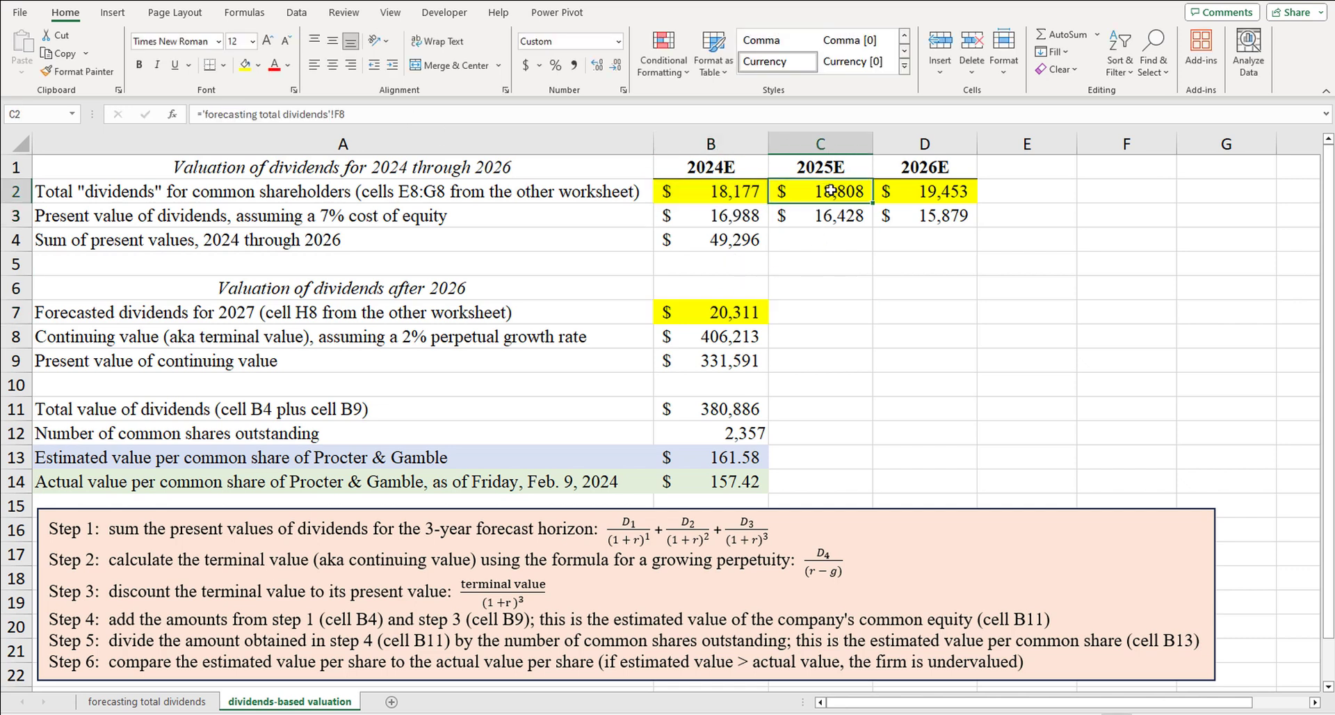
left_click(841, 221)
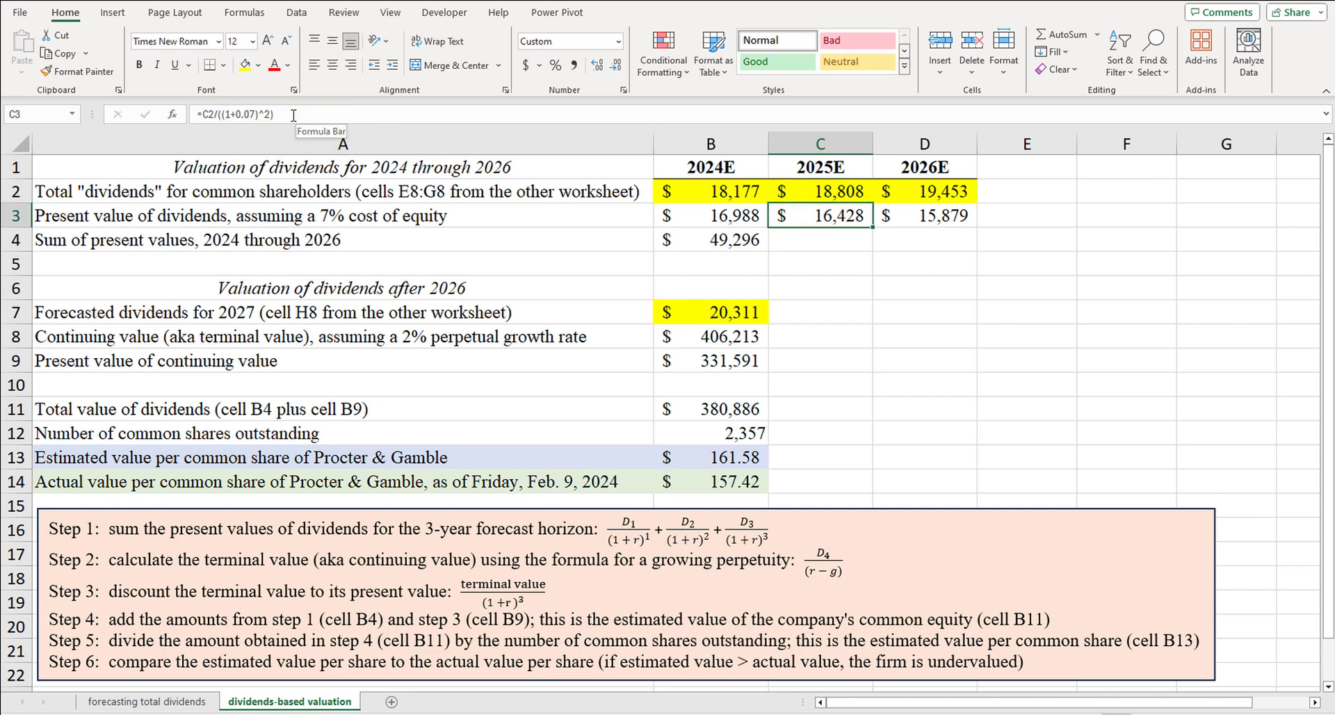
left_click(847, 246)
left_click(923, 217)
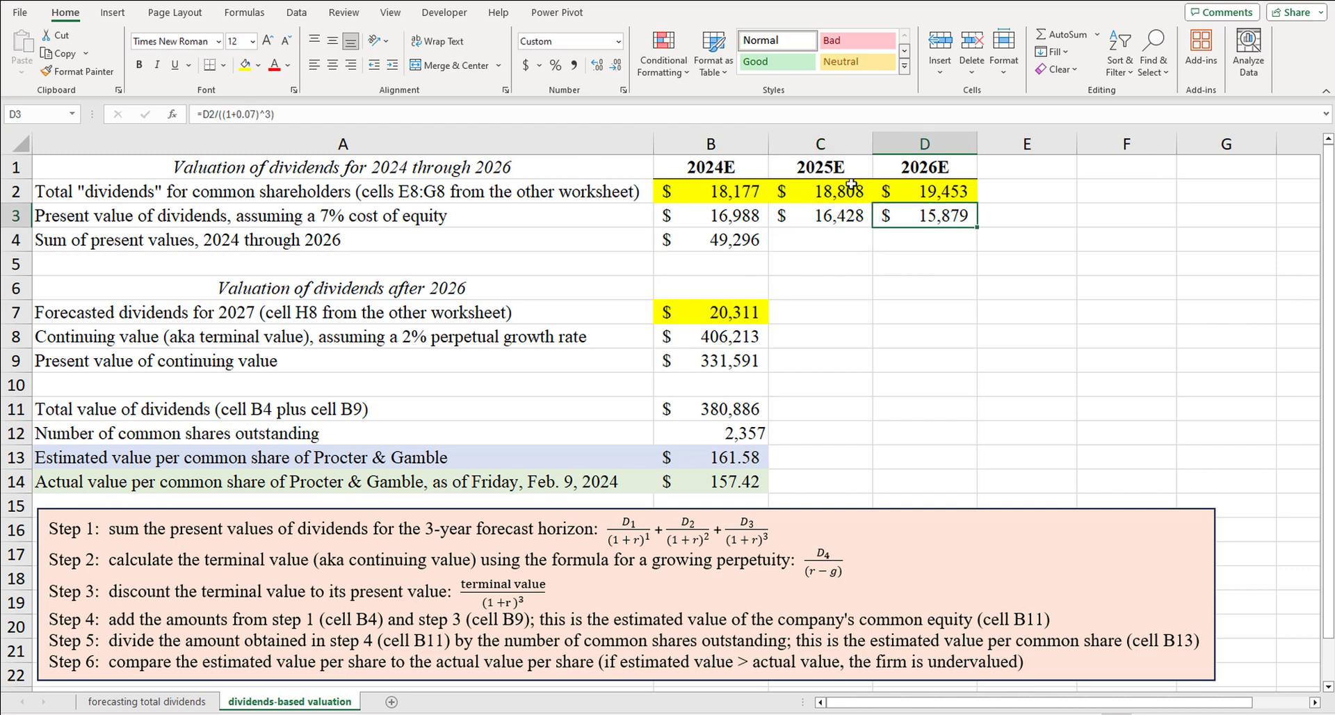
left_click(952, 183)
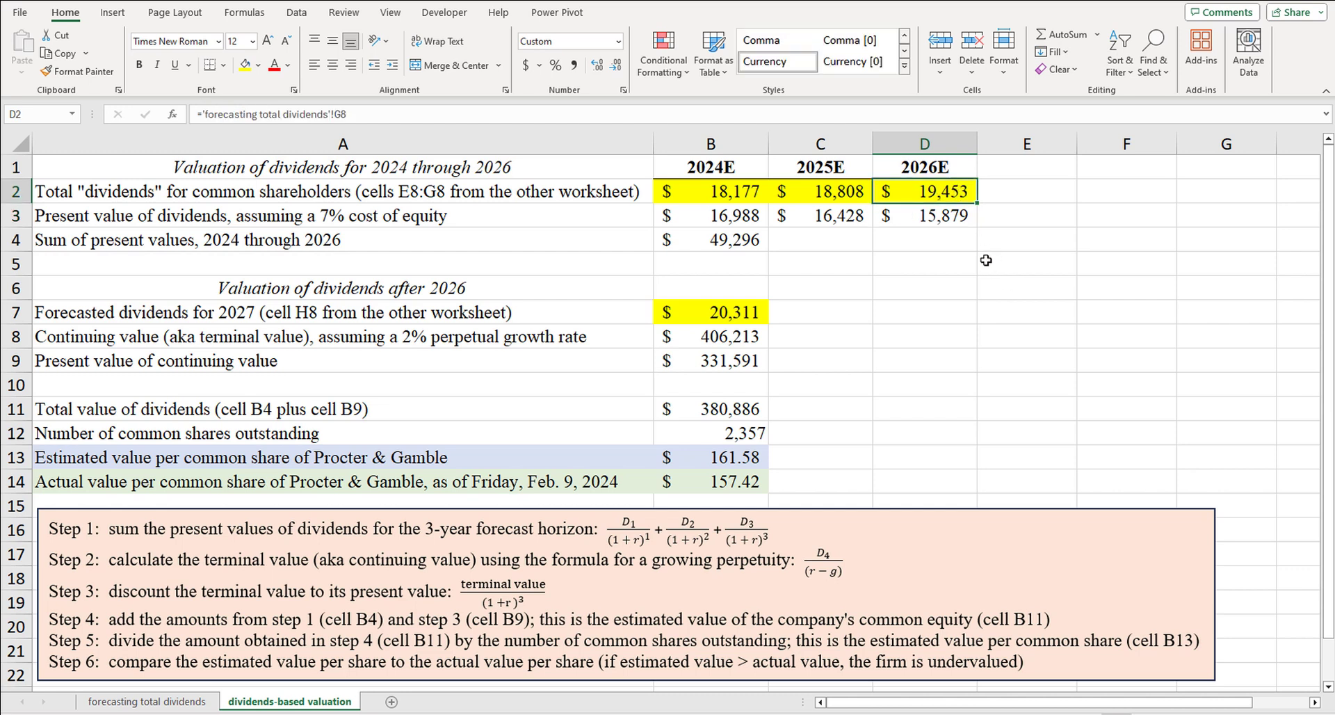
left_click_drag(744, 217, 970, 222)
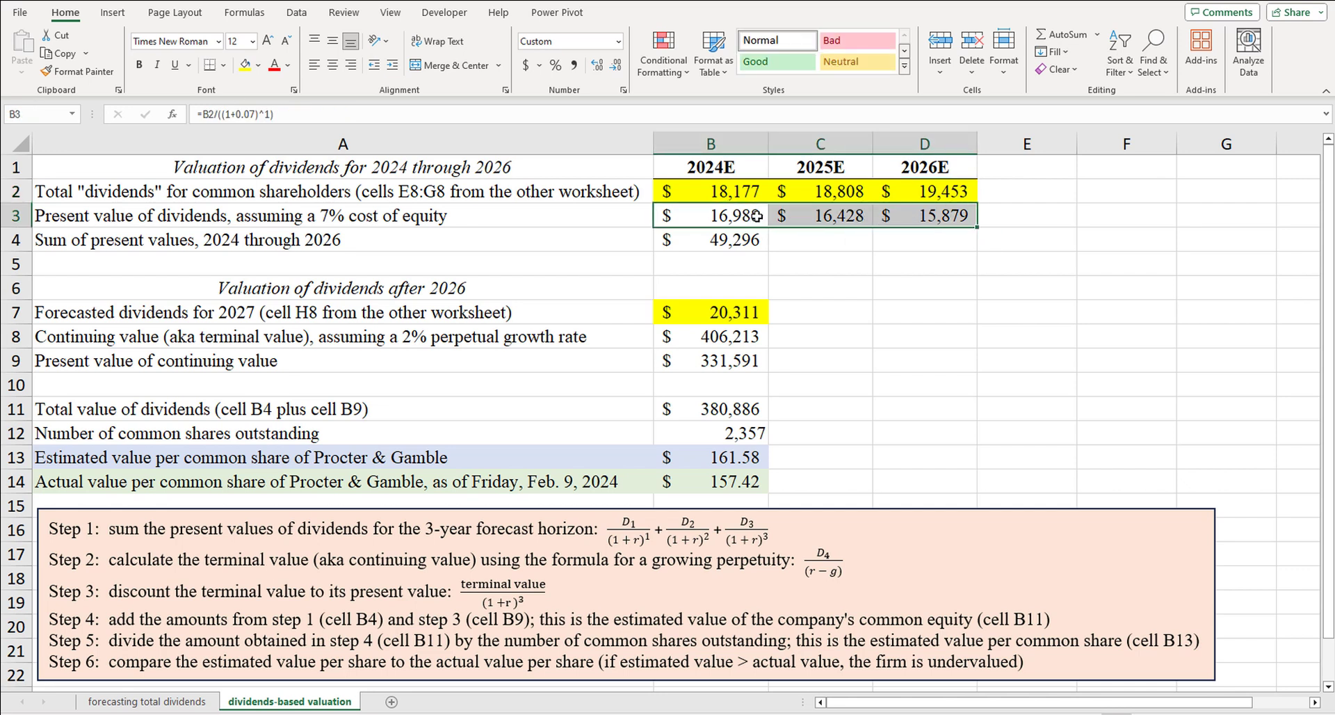
left_click(756, 214)
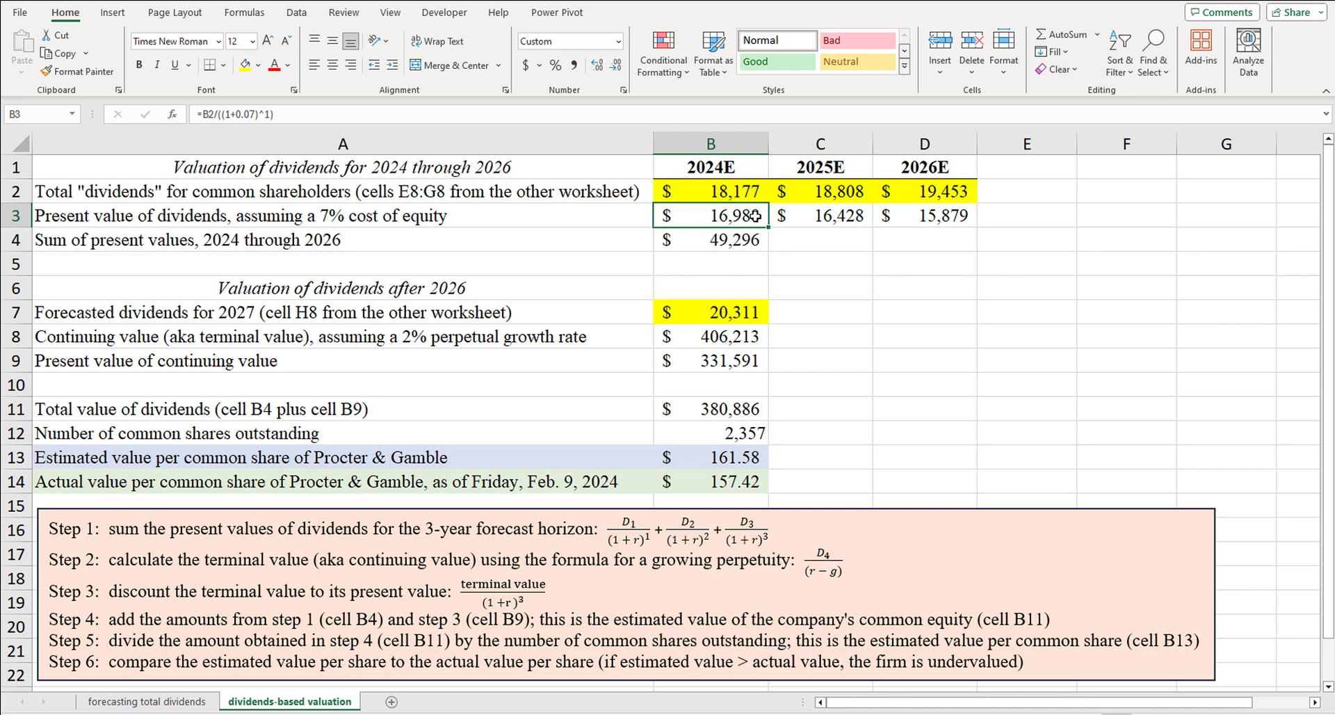
left_click_drag(768, 227, 890, 223)
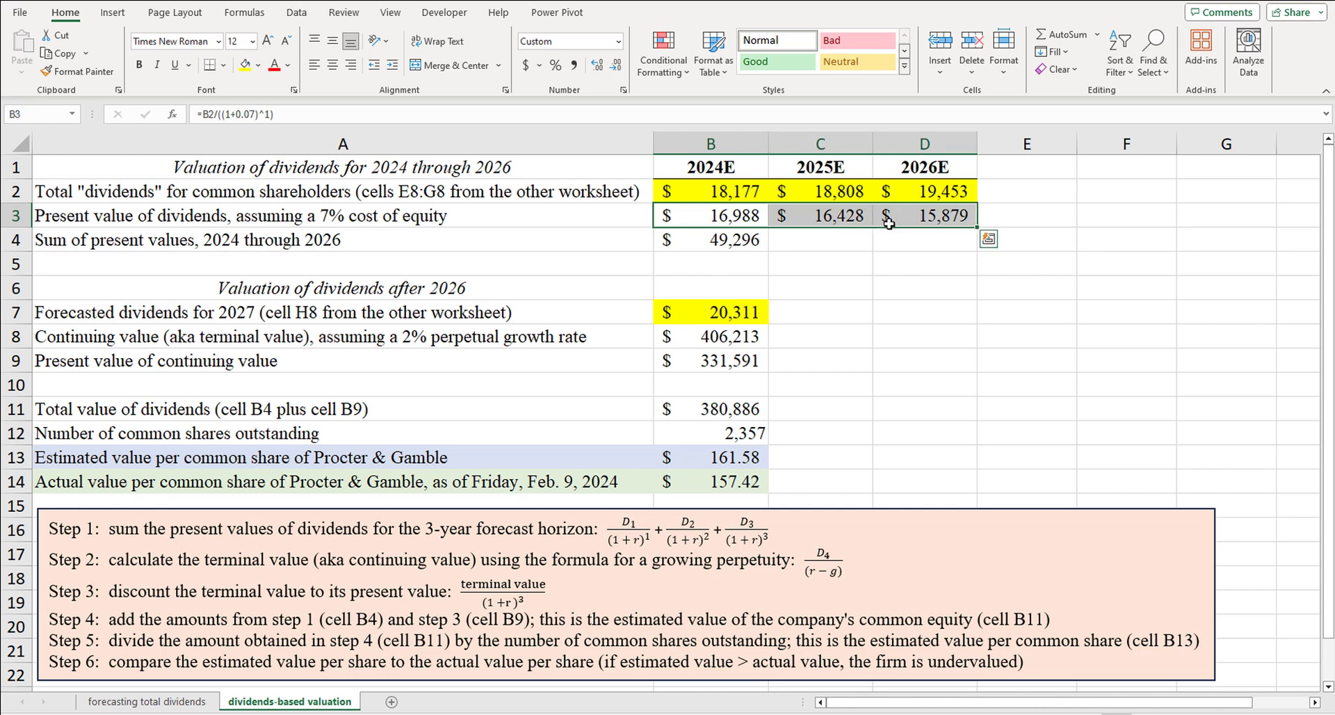
left_click(736, 241)
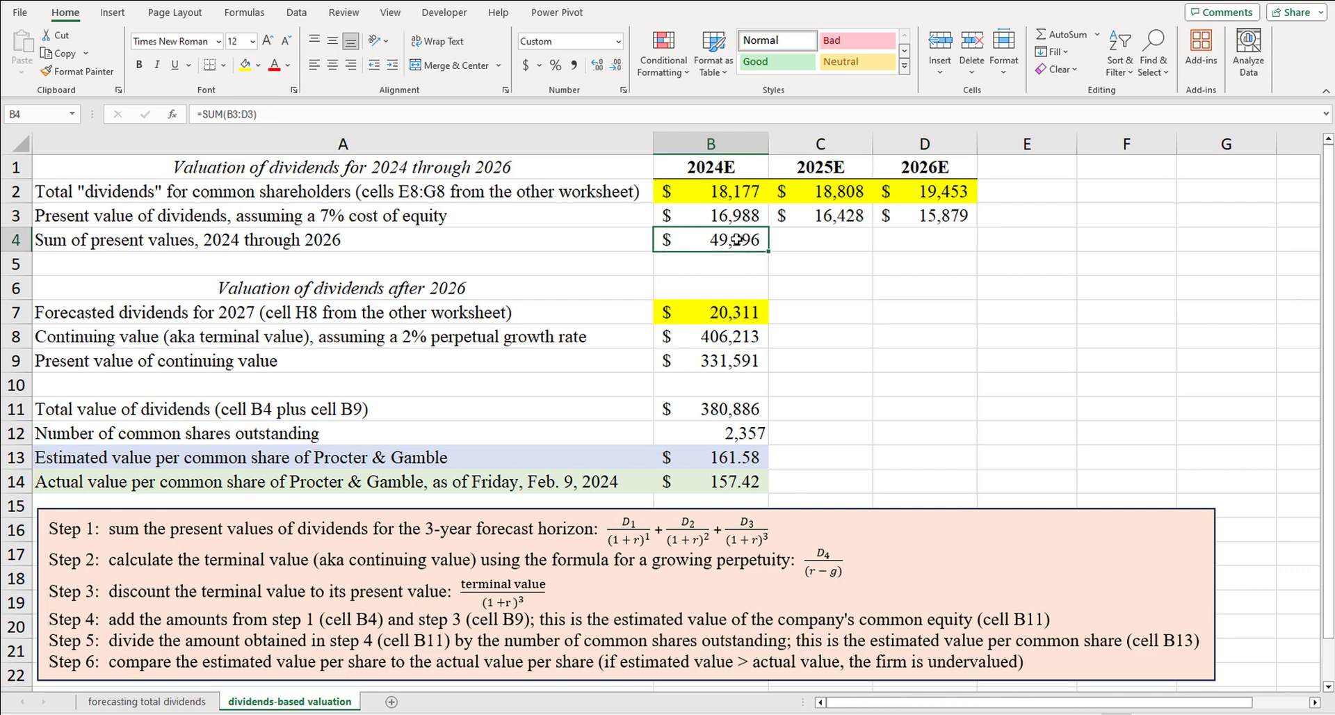
left_click_drag(730, 194, 901, 199)
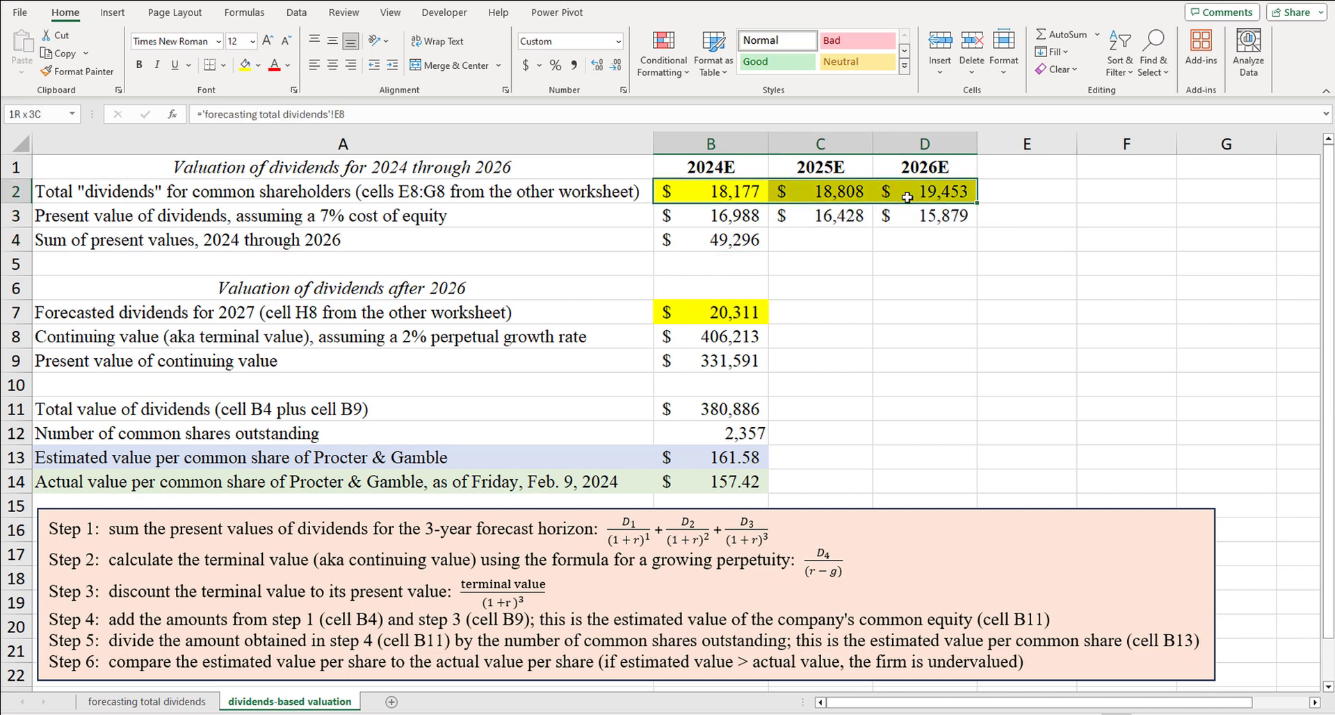
left_click(757, 243)
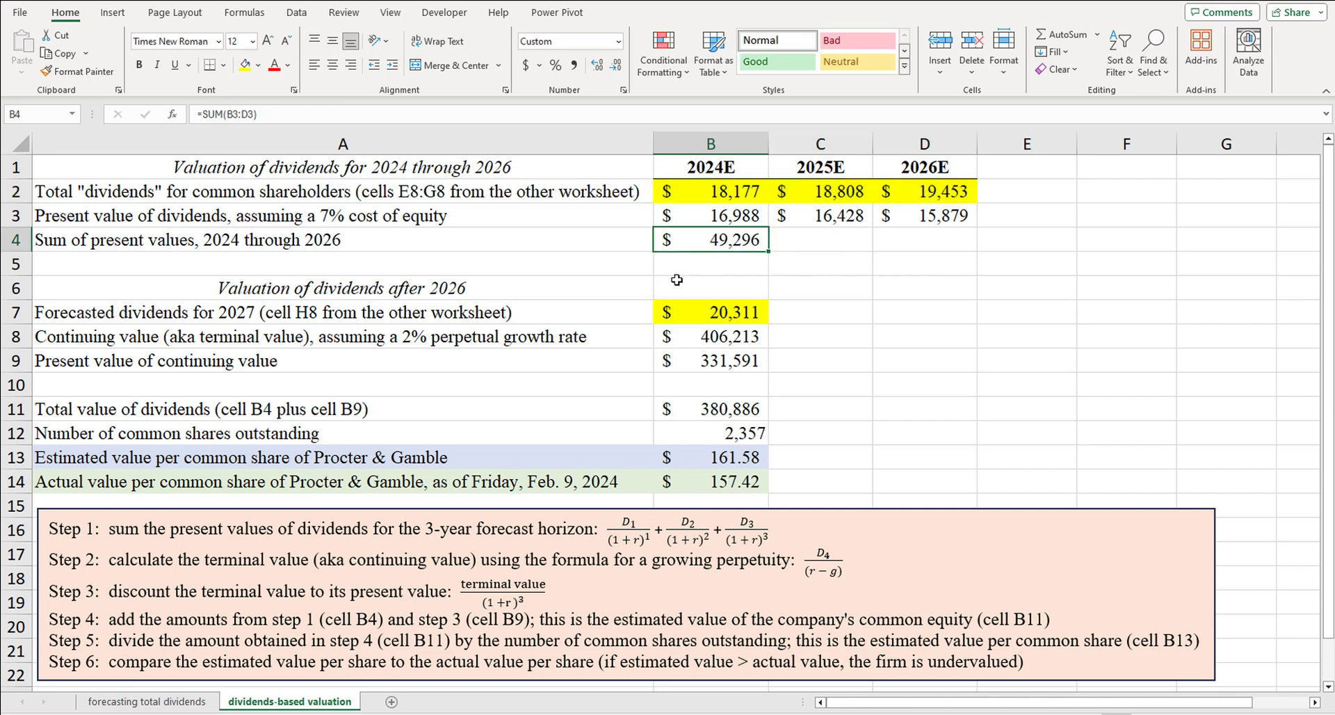
left_click(729, 193)
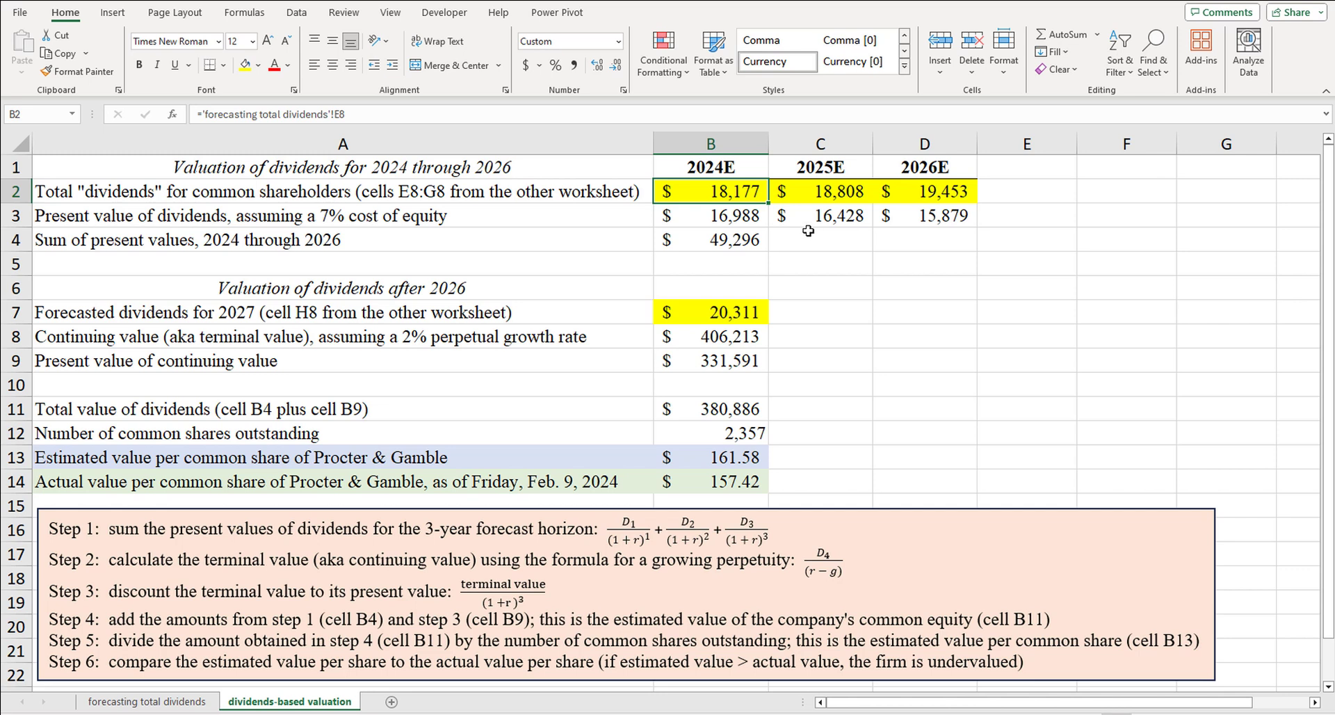
left_click(829, 196)
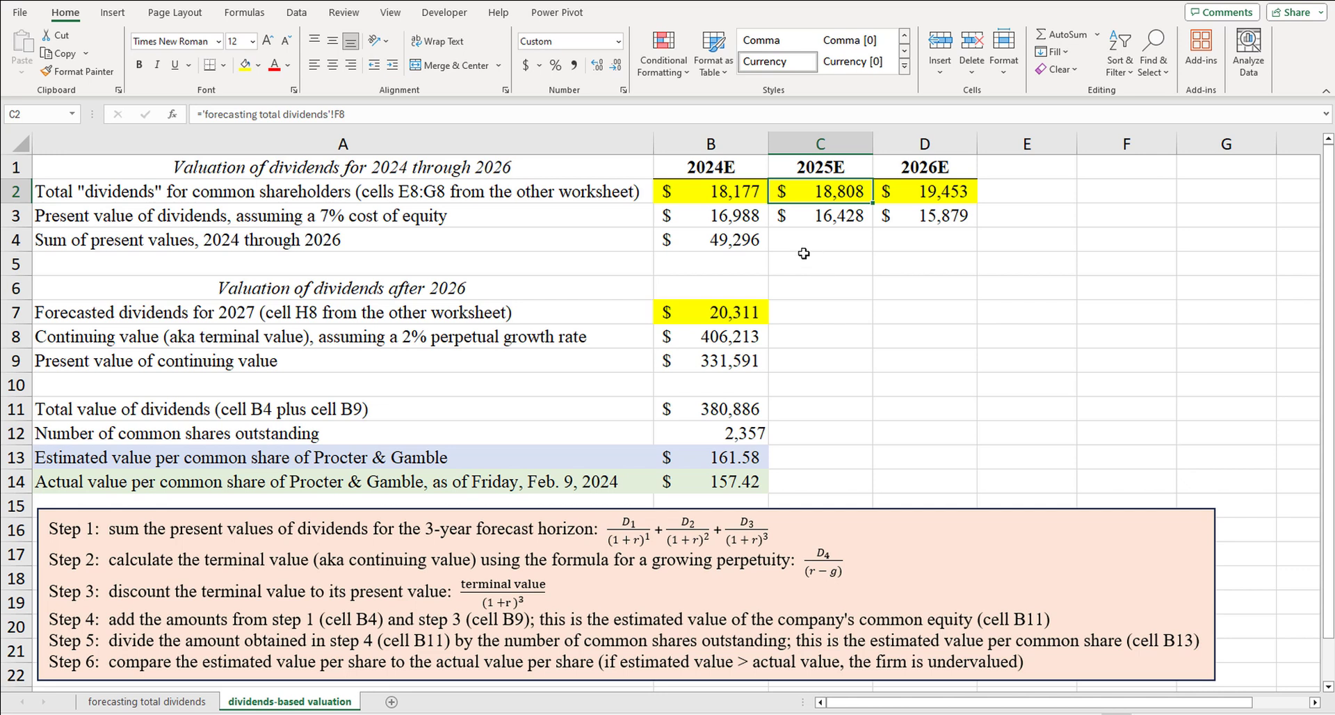
left_click(753, 245)
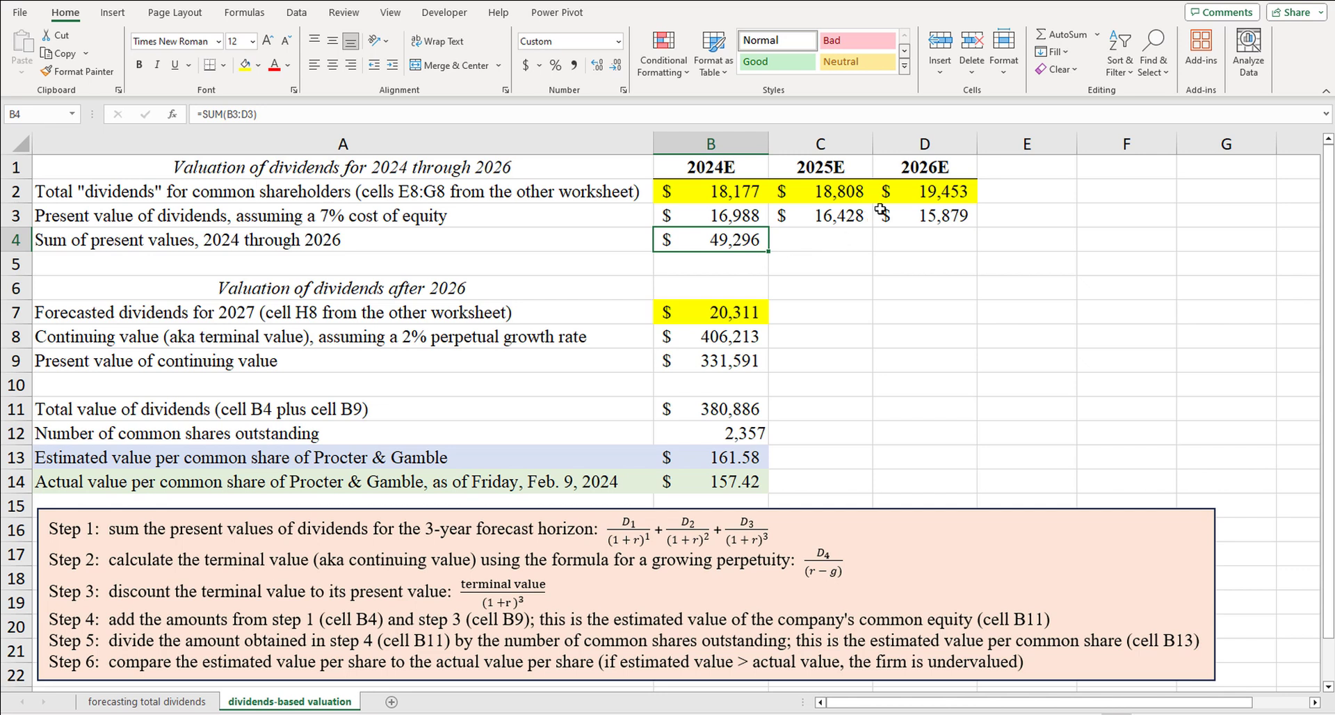
left_click(948, 172)
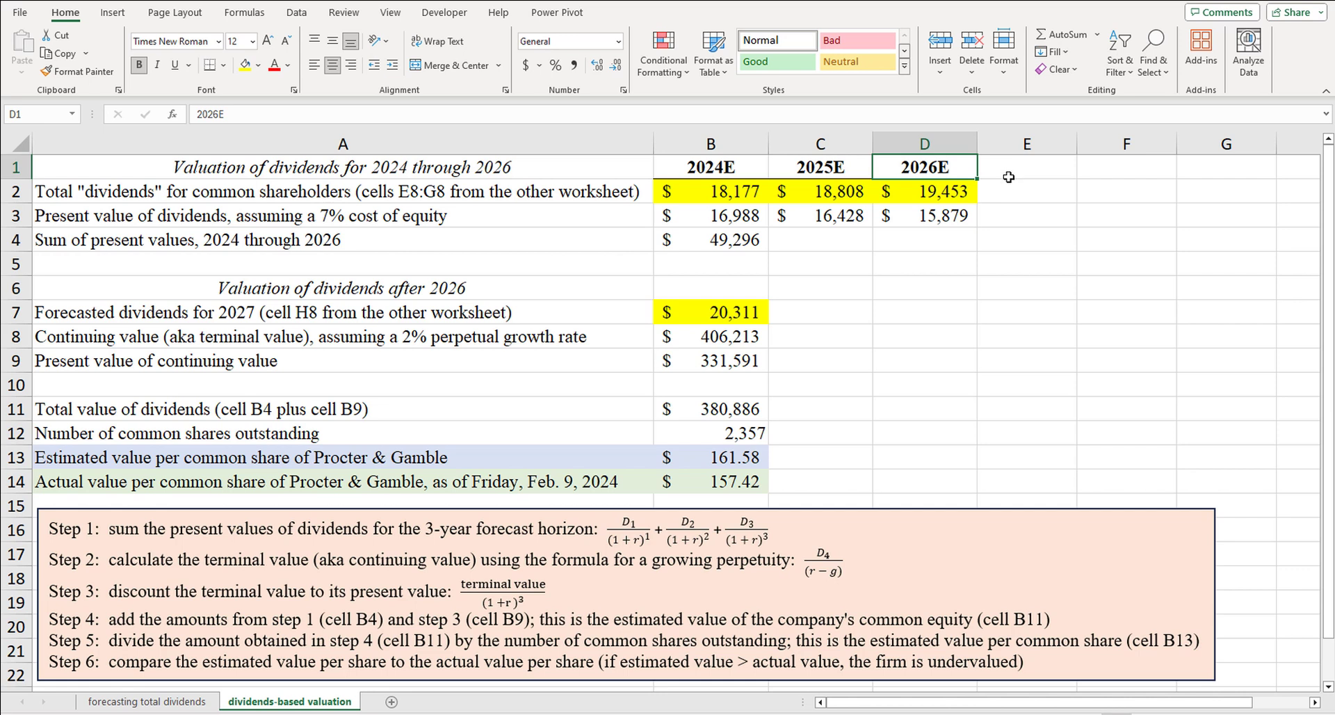
left_click(749, 313)
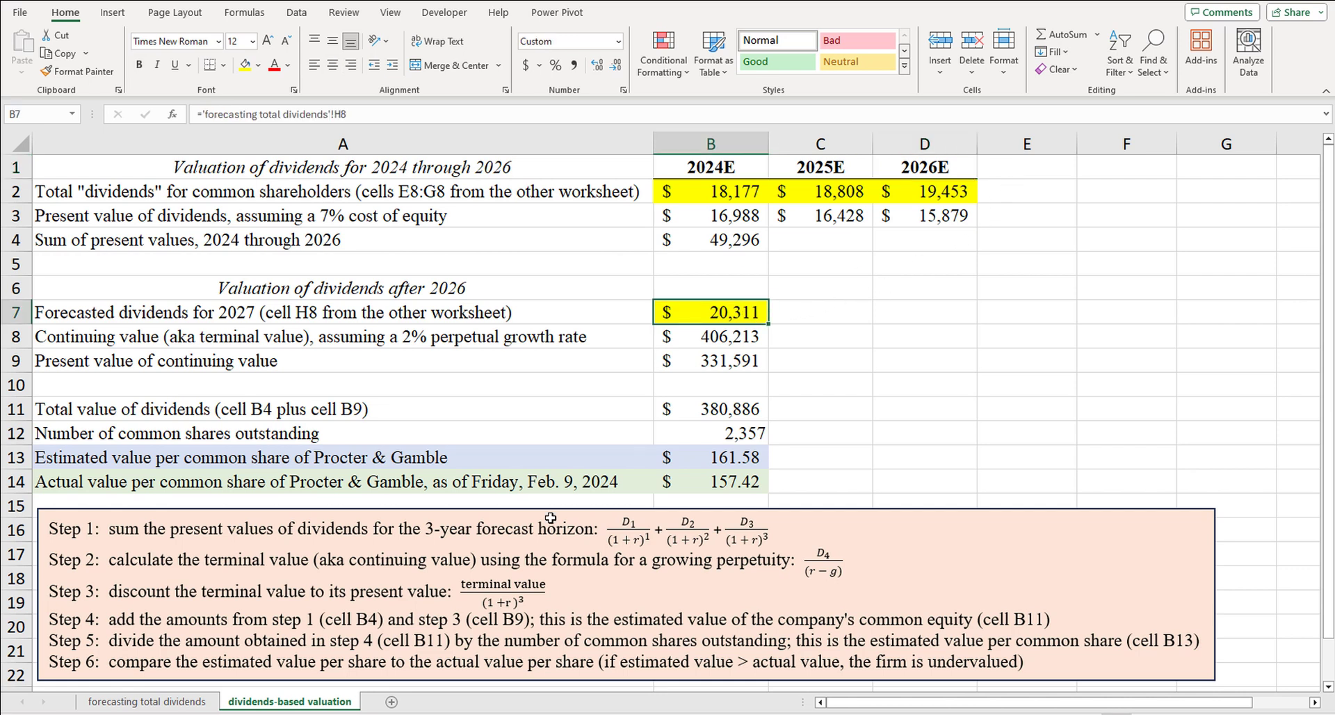
left_click(193, 701)
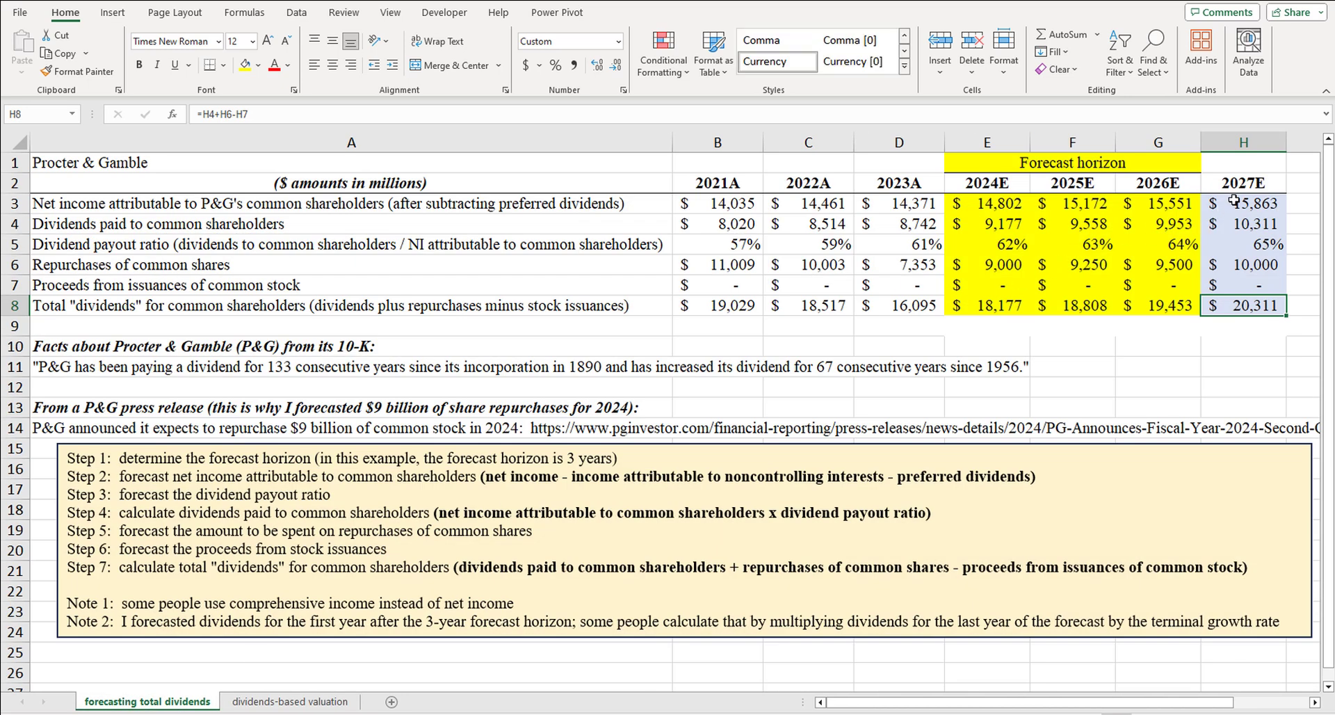
left_click_drag(1255, 203, 1264, 306)
left_click(1259, 308)
left_click(326, 703)
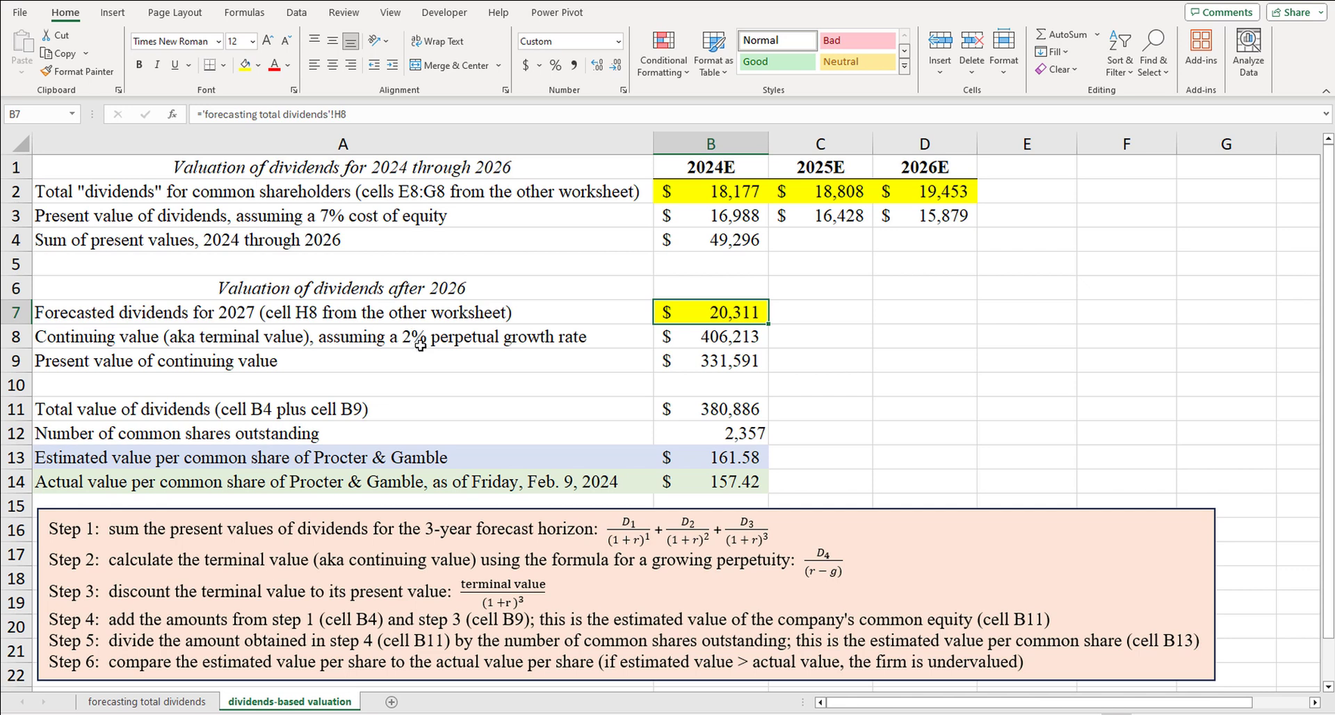
left_click(727, 338)
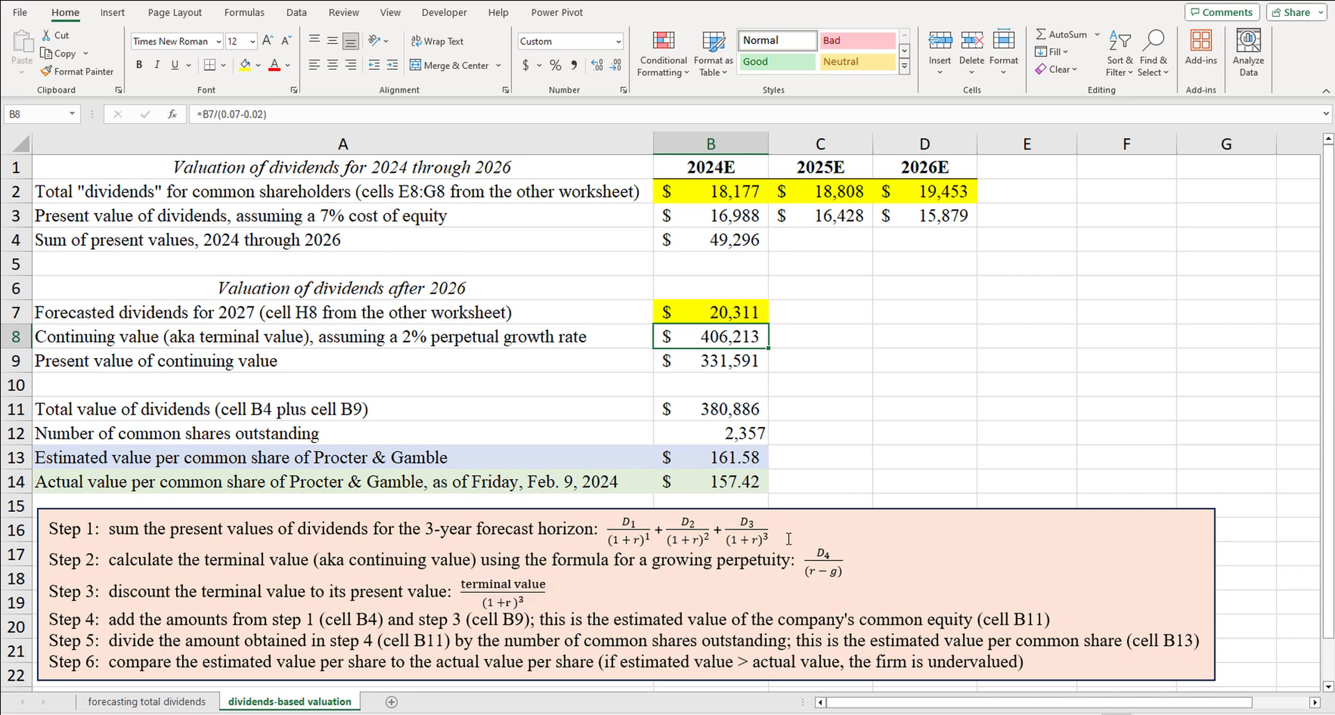
left_click_drag(786, 530, 593, 534)
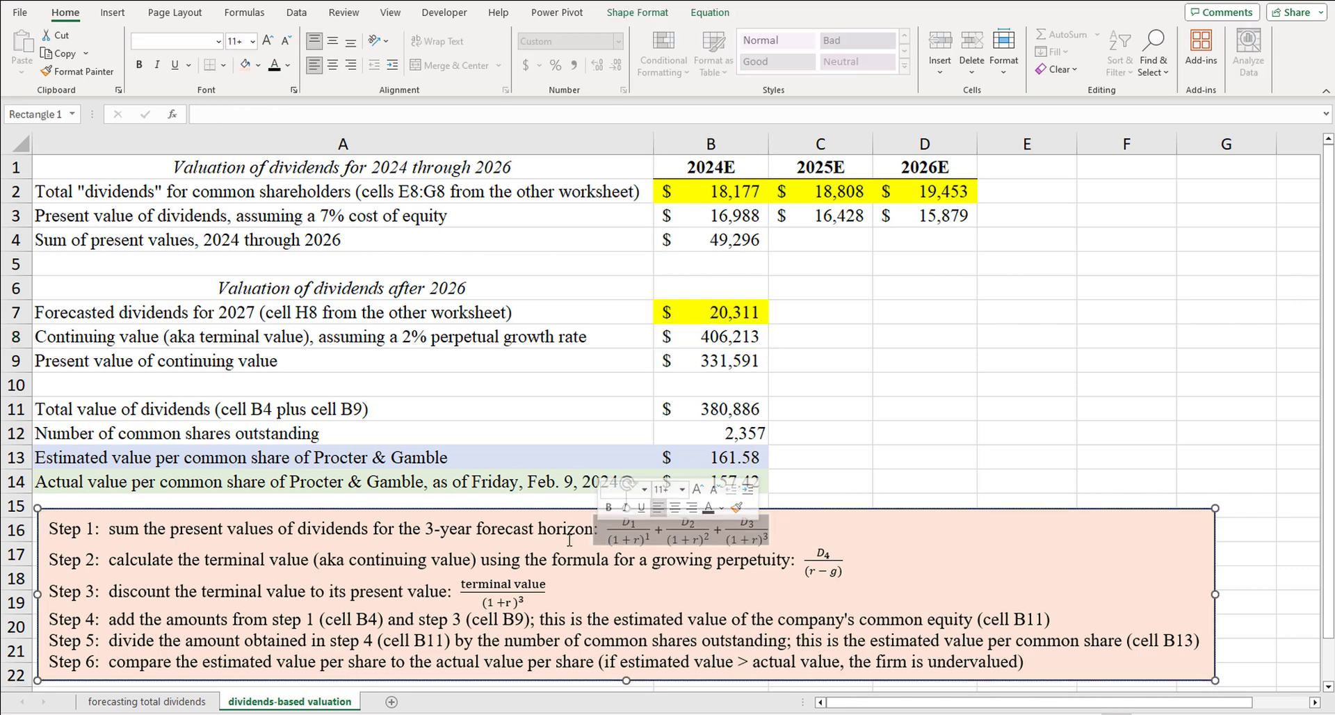
left_click(570, 539)
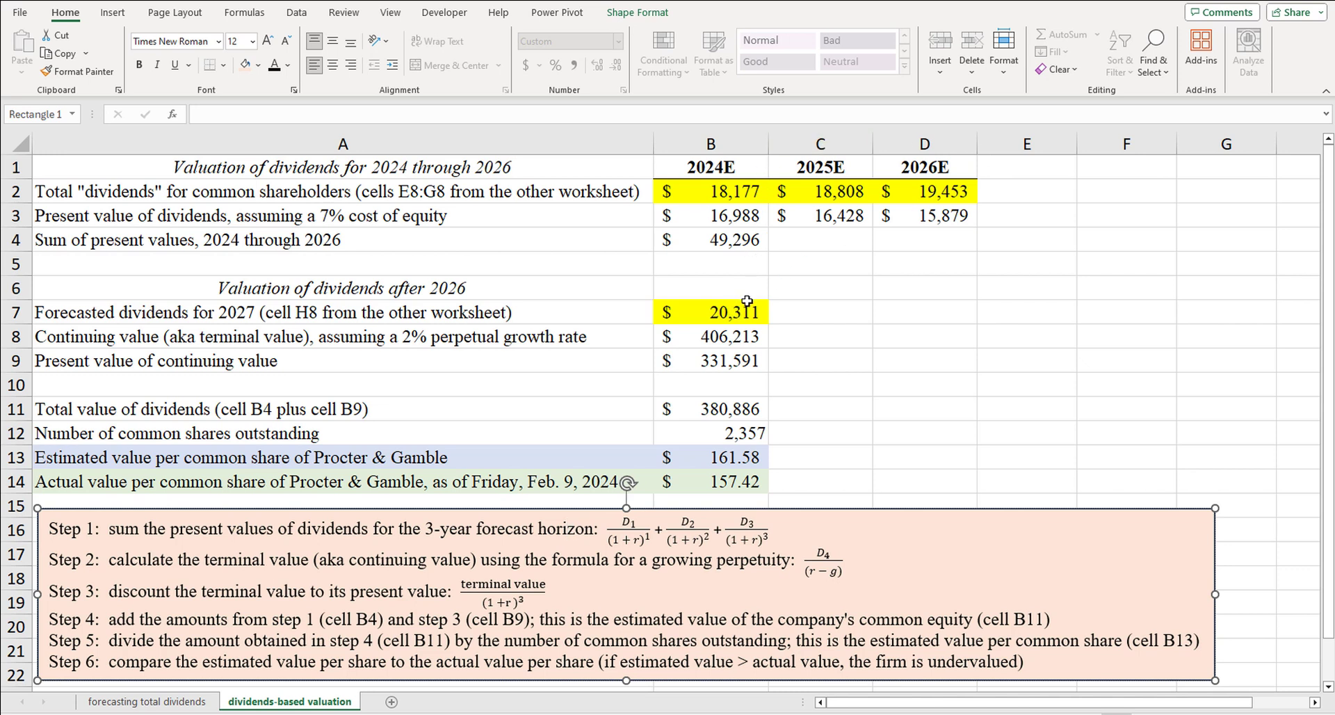
left_click(703, 319)
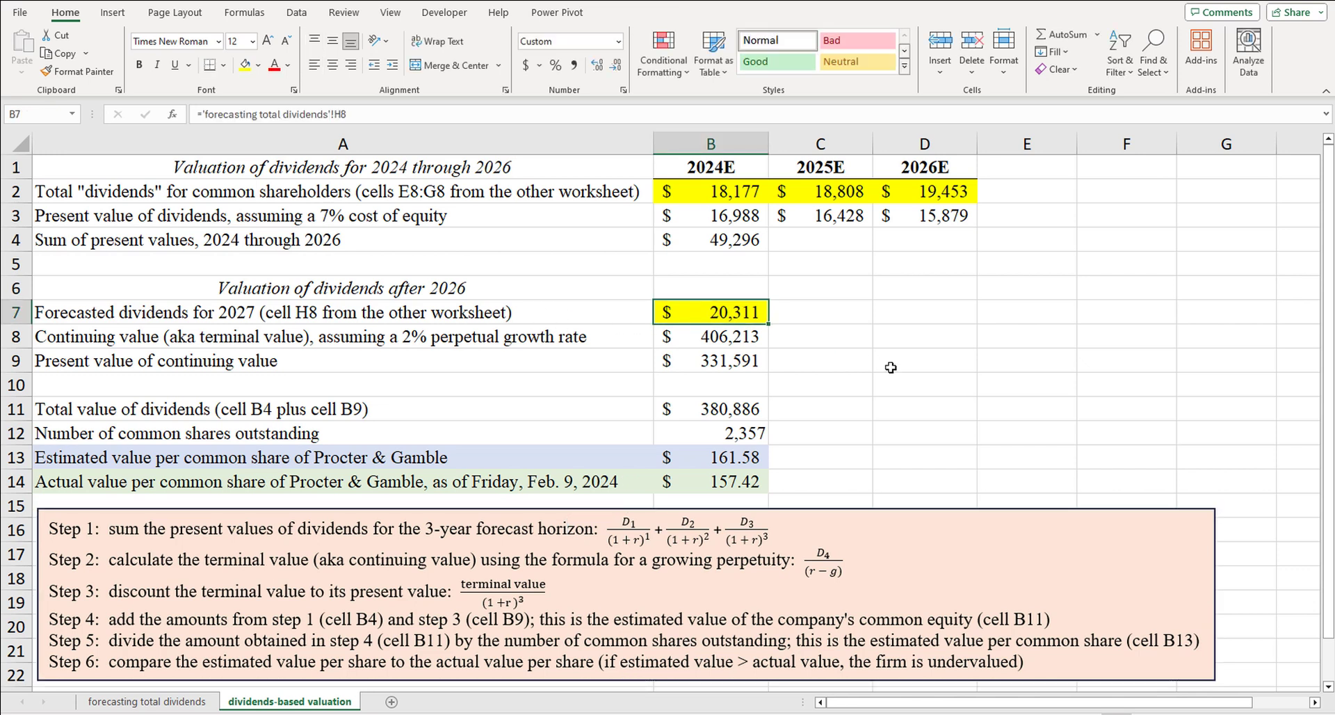
double_click(833, 553)
left_click(892, 573)
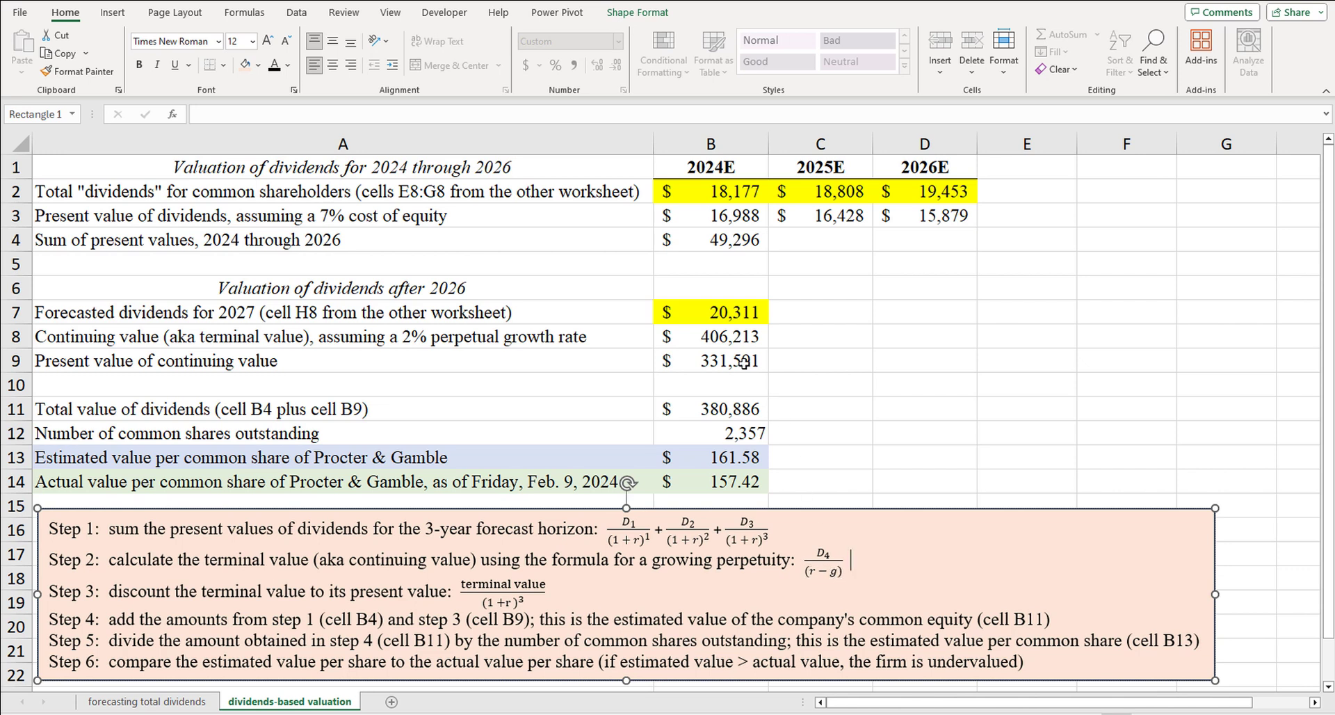
left_click(753, 311)
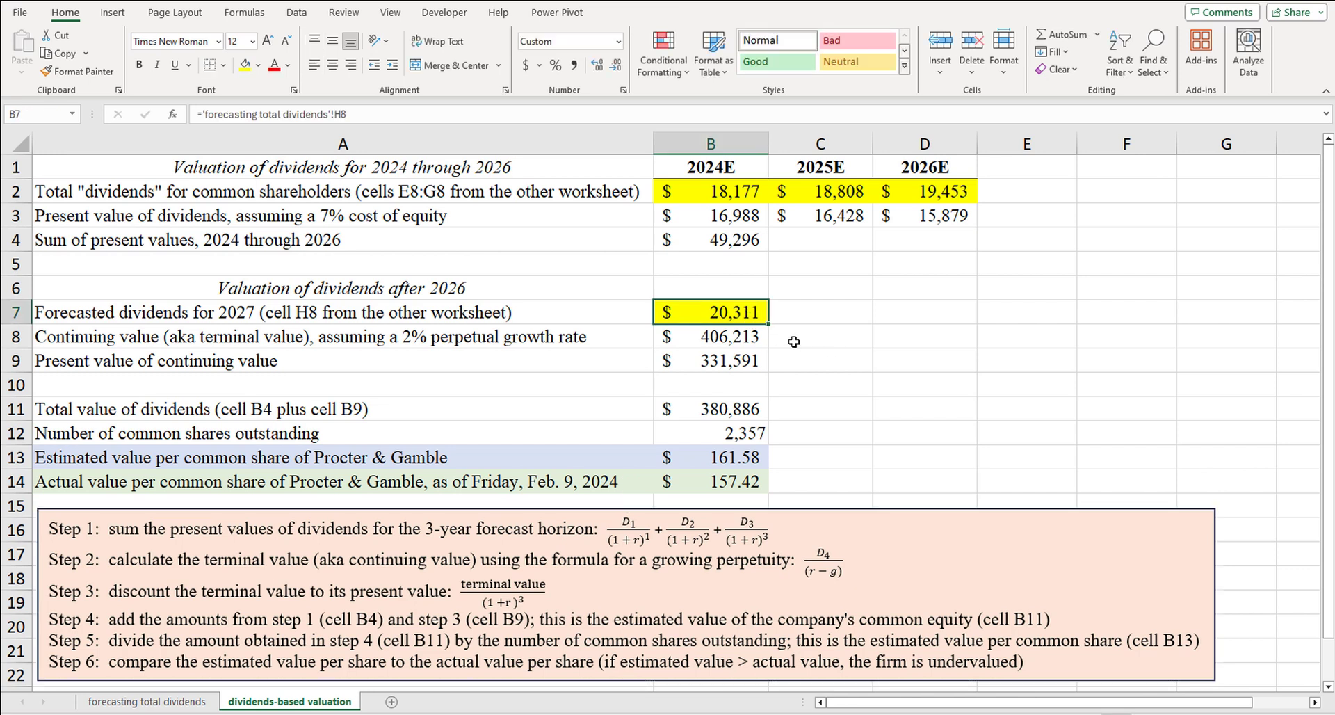
left_click(738, 344)
left_click(346, 117)
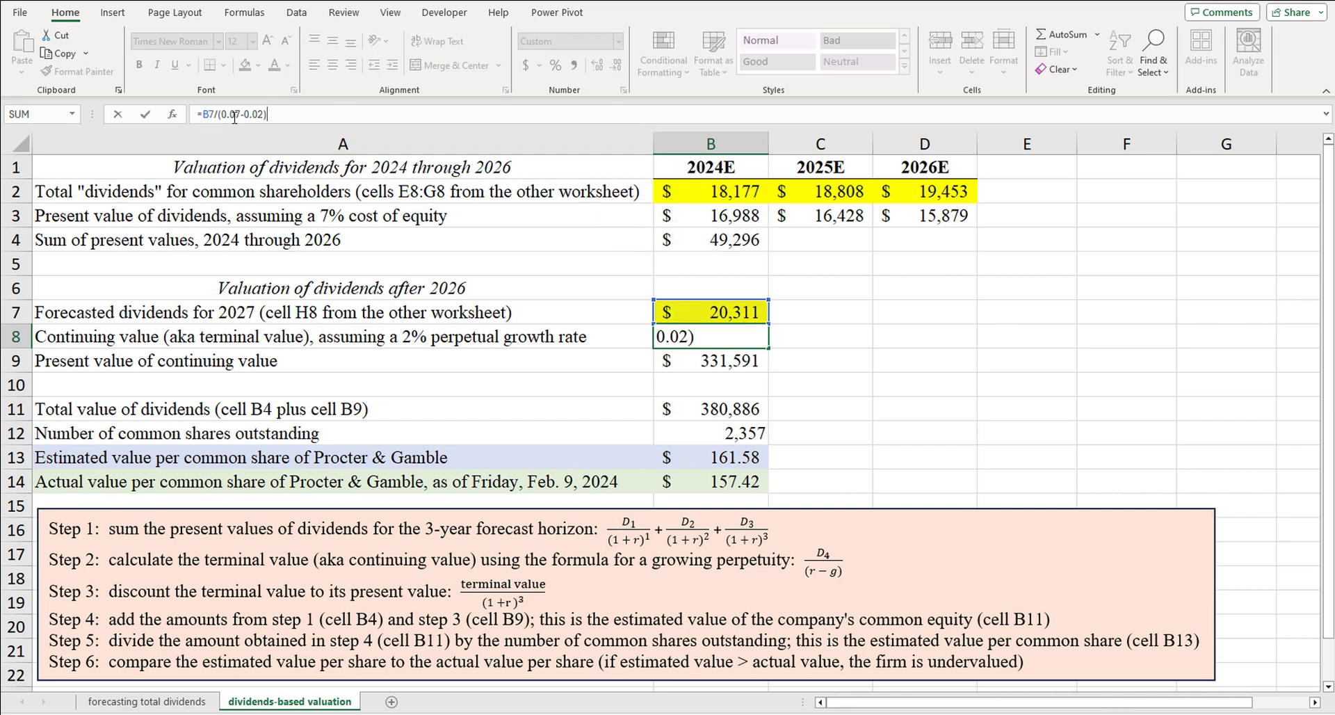
left_click(846, 335)
left_click(734, 315)
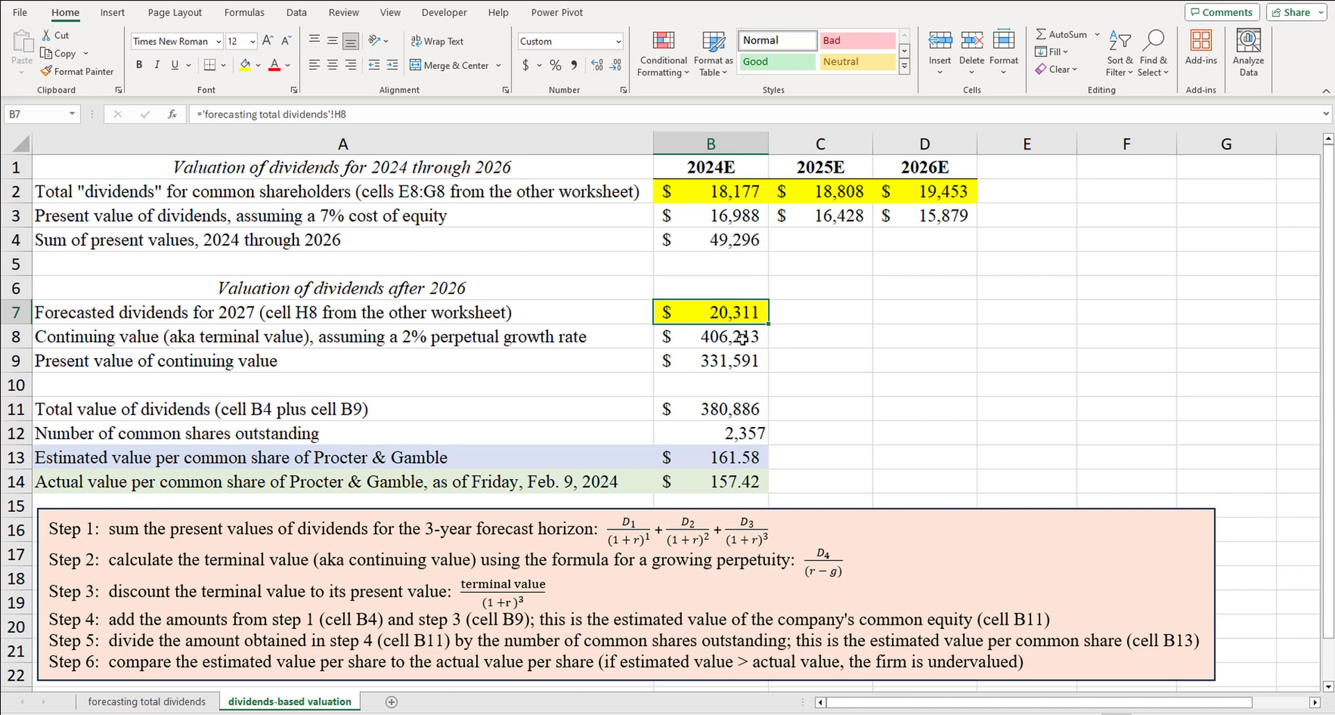
left_click(744, 340)
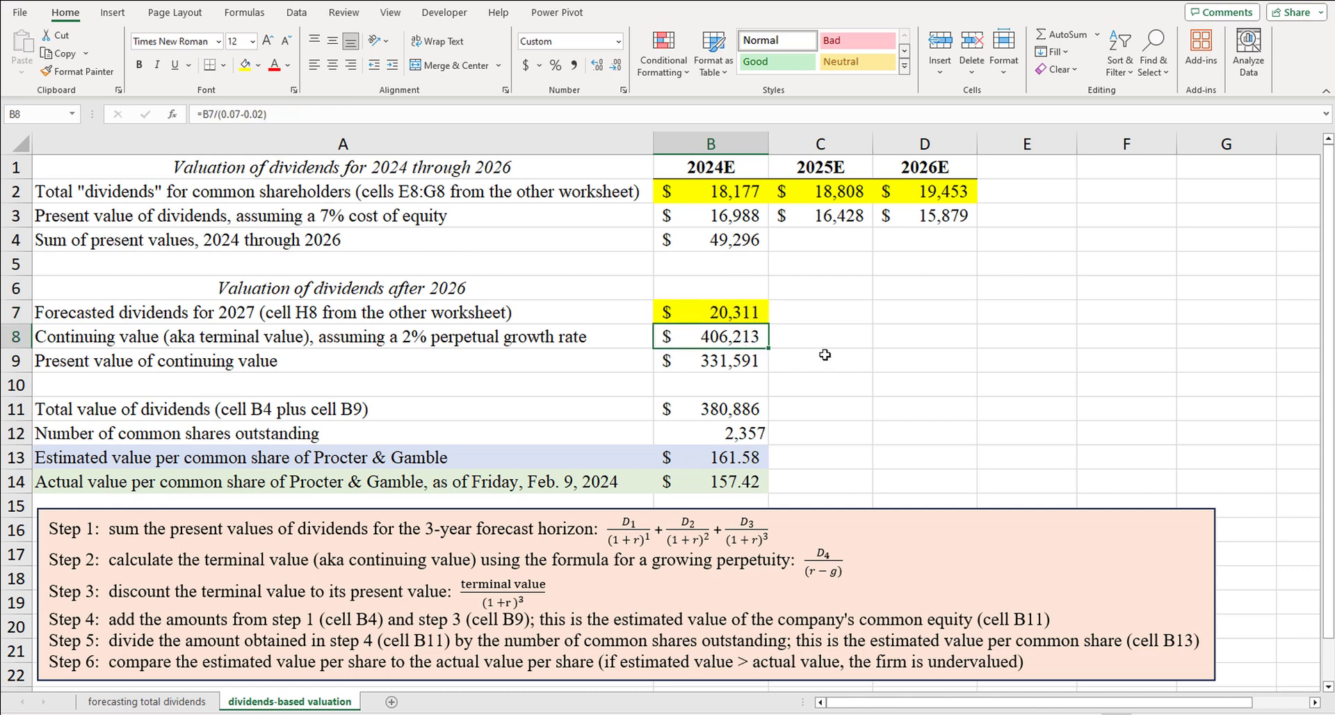
left_click(754, 310)
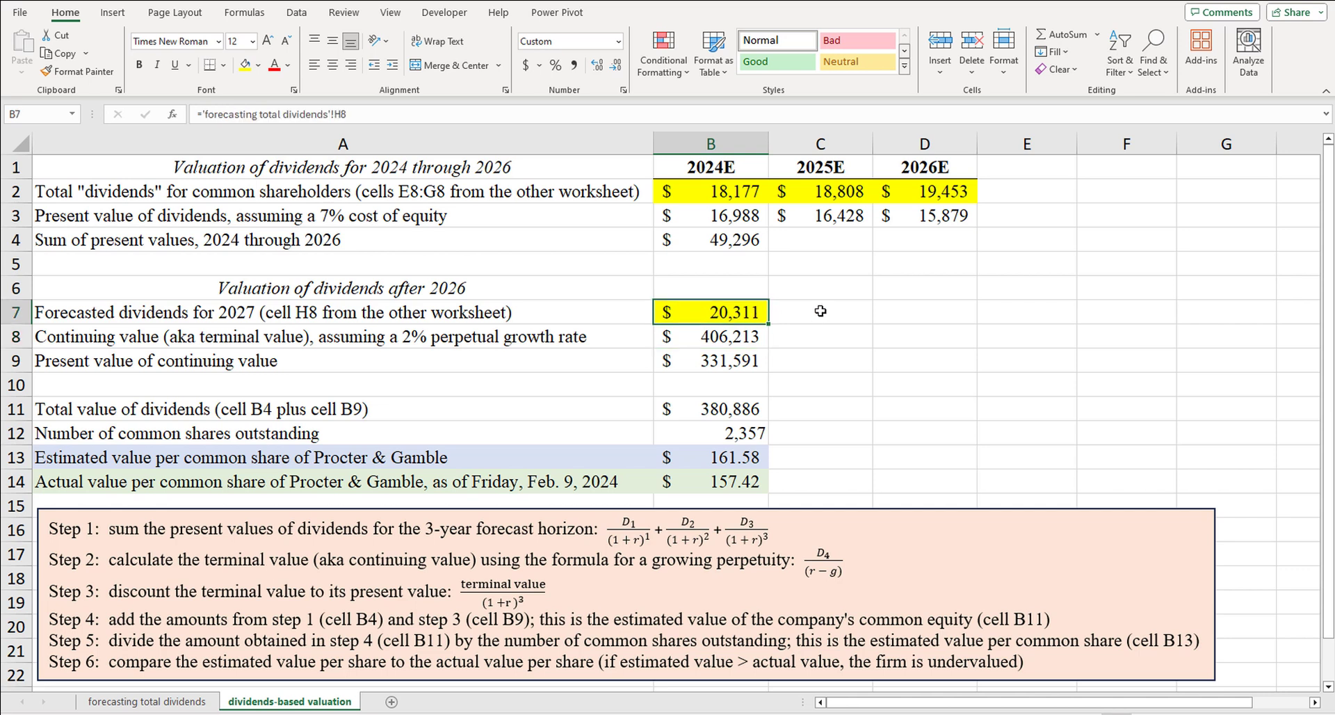
left_click(994, 169)
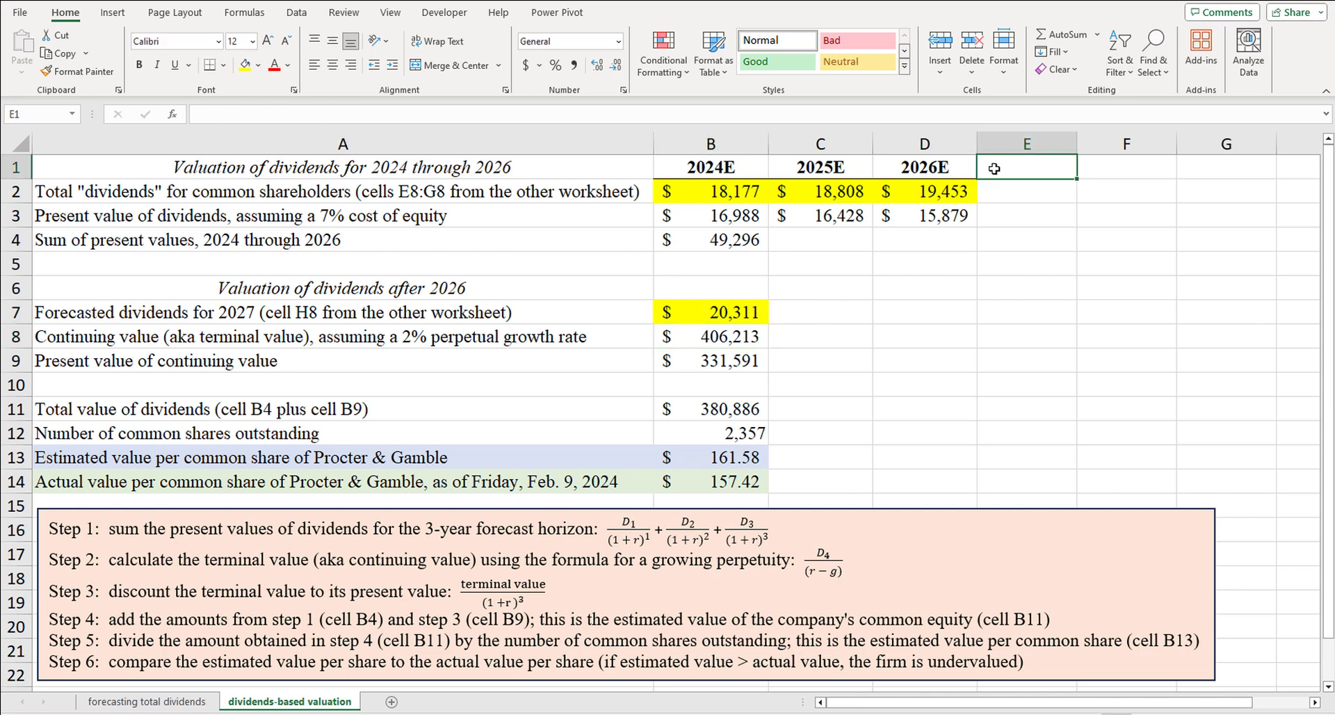
left_click(718, 311)
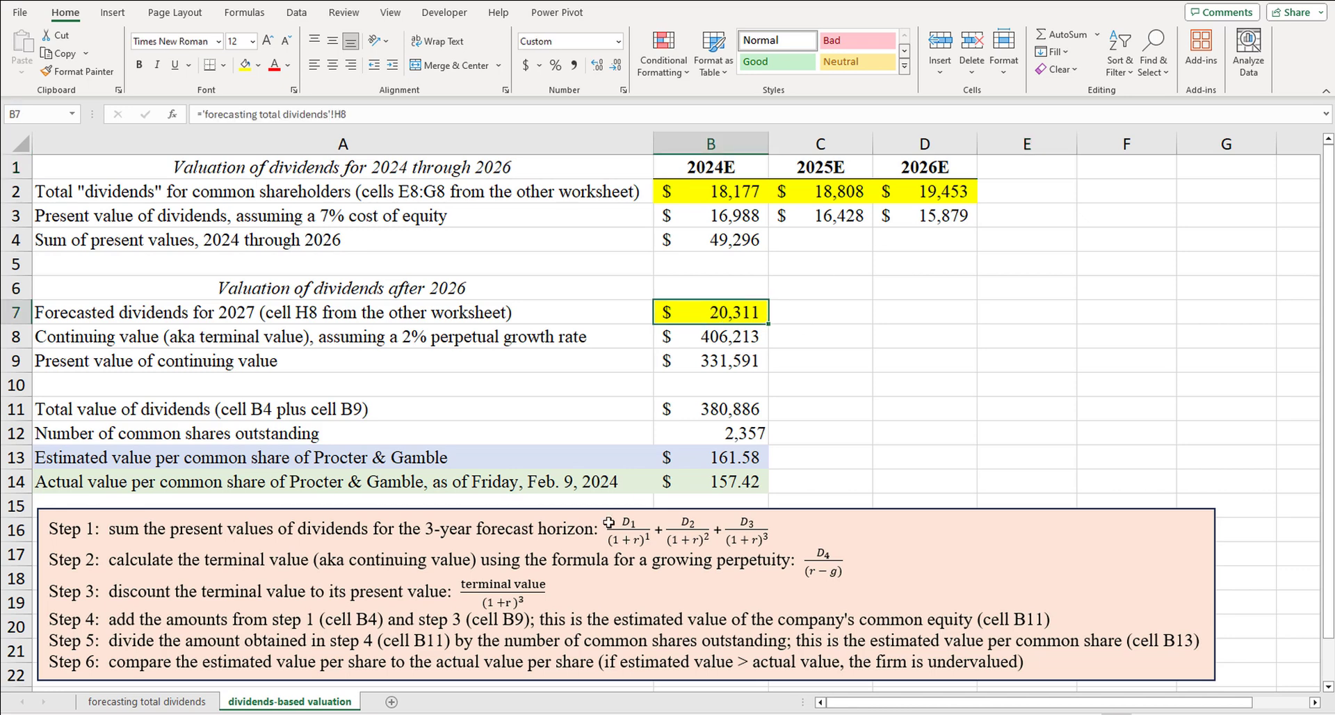
Step: On the forecasting sheet, review the 2027E inputs, including the 65% payout ratio
left_click(198, 703)
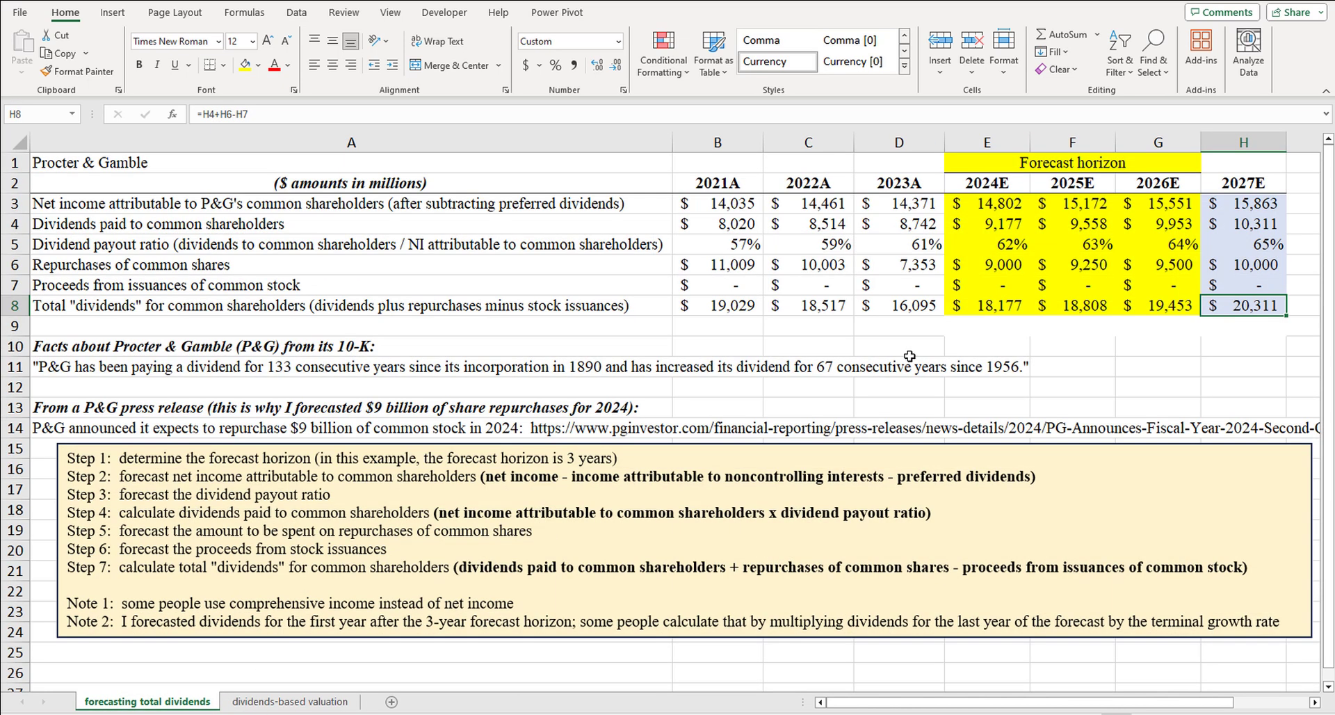
left_click(1235, 325)
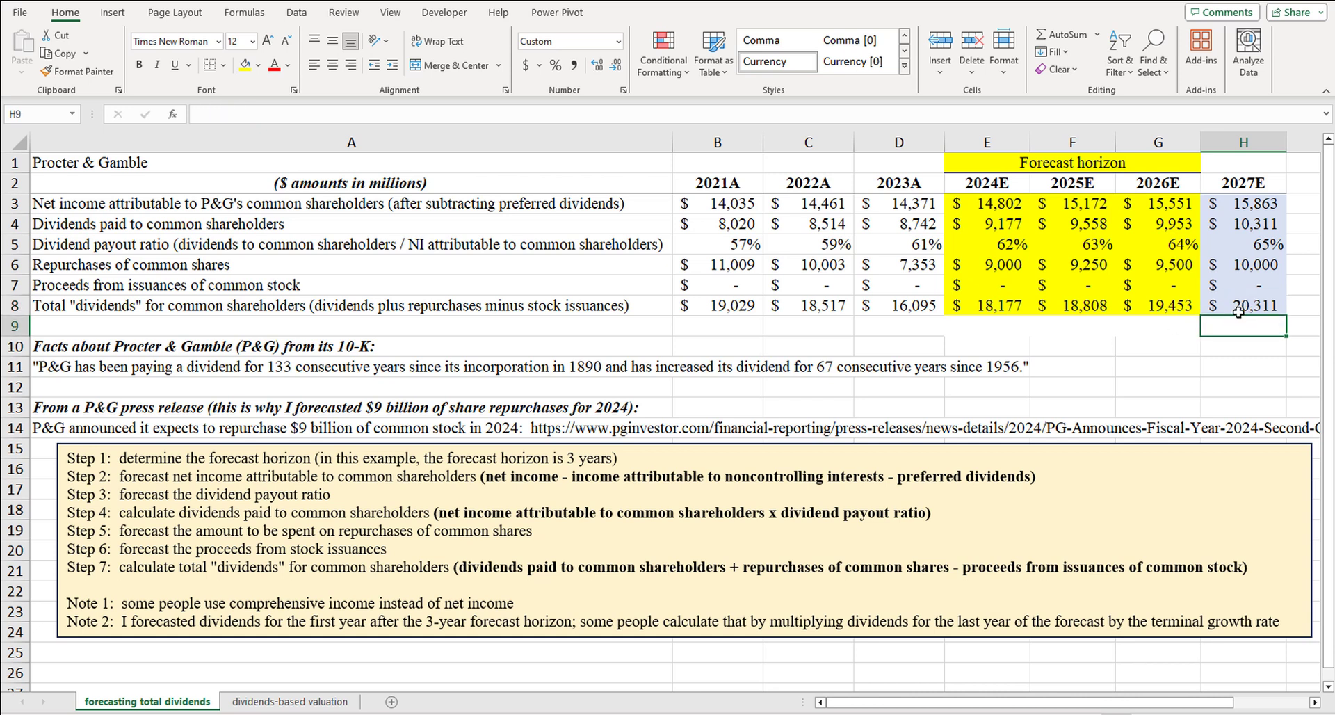
left_click_drag(1243, 200, 1250, 283)
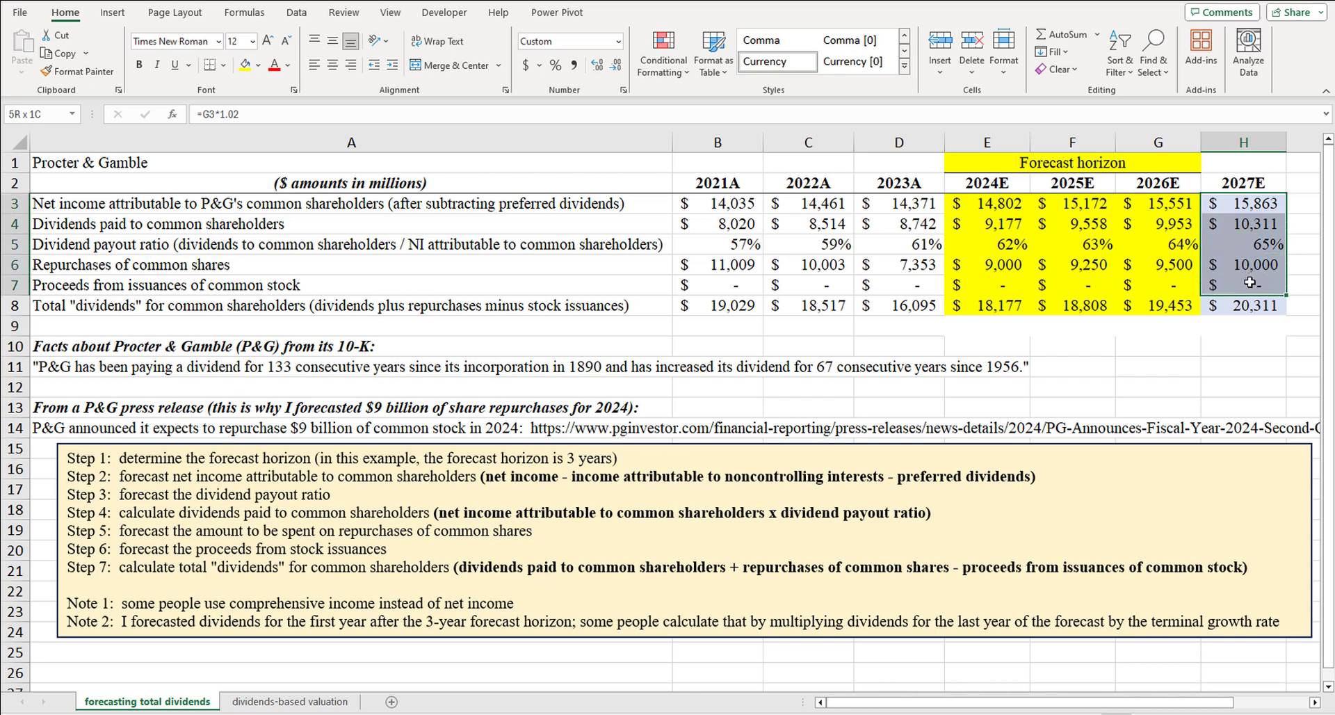
left_click(1248, 247)
Step: Enter =G8*1.02 in H9, growing the 2026 total dividends 2% to $19,842
left_click(1251, 327)
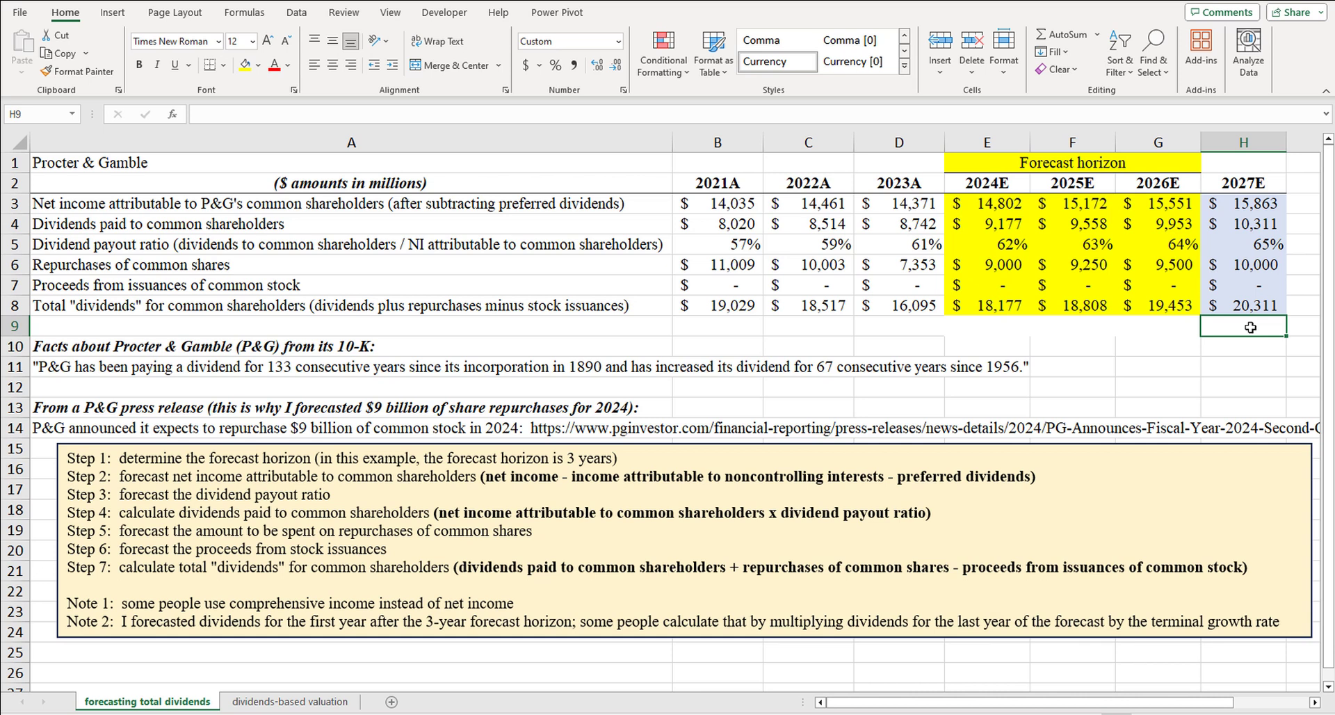
type("=")
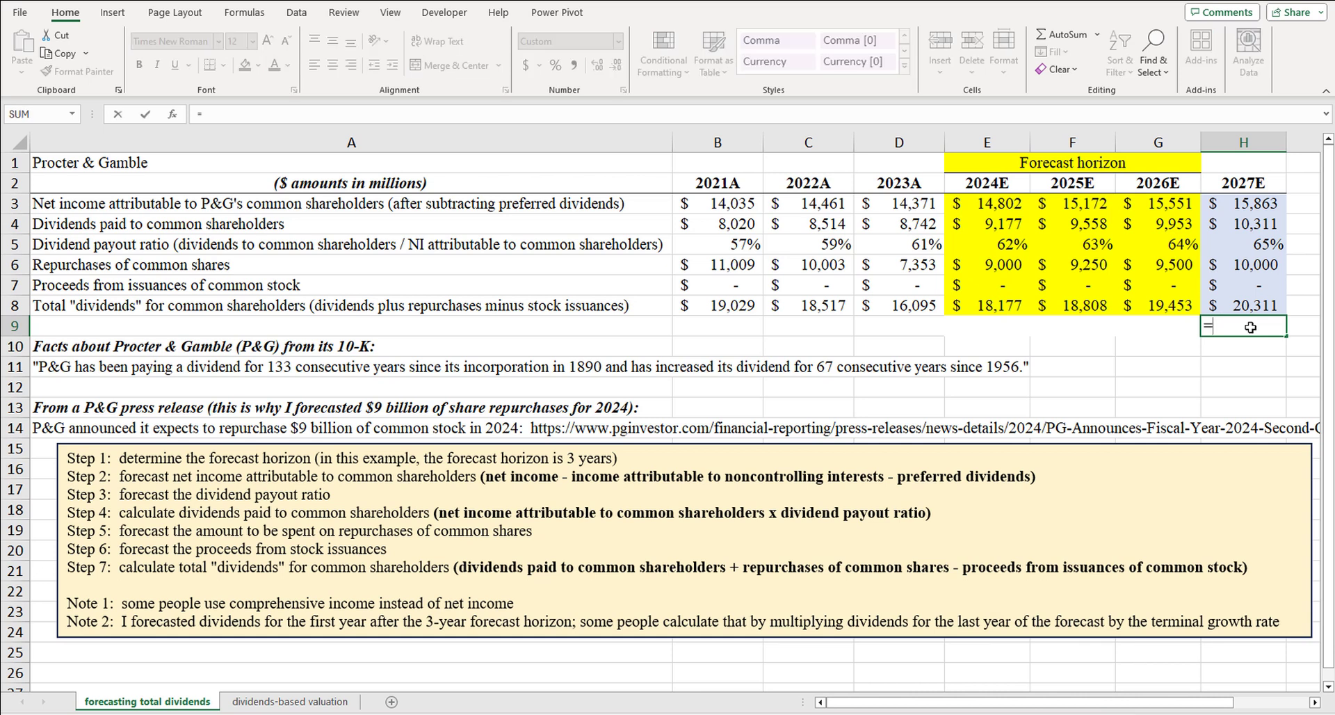
key("Up")
key("Left")
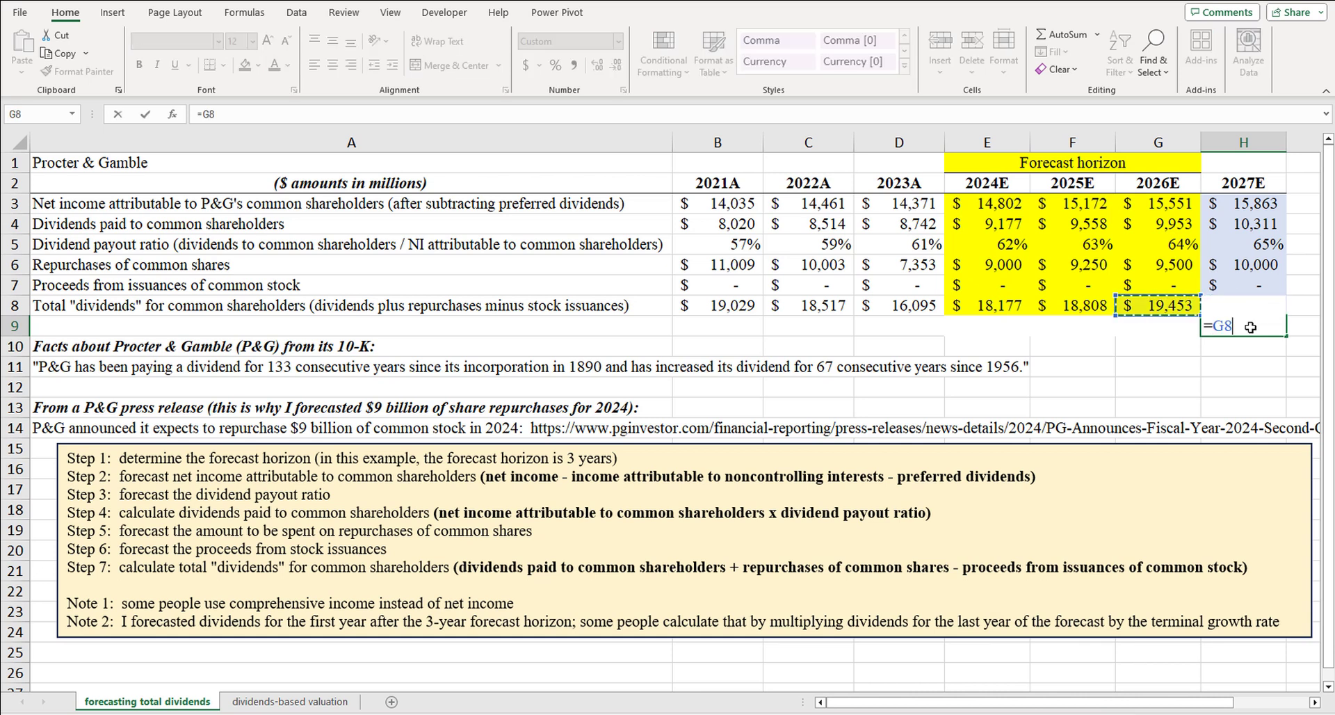
type("8")
key("BackSpace")
type("*1.02")
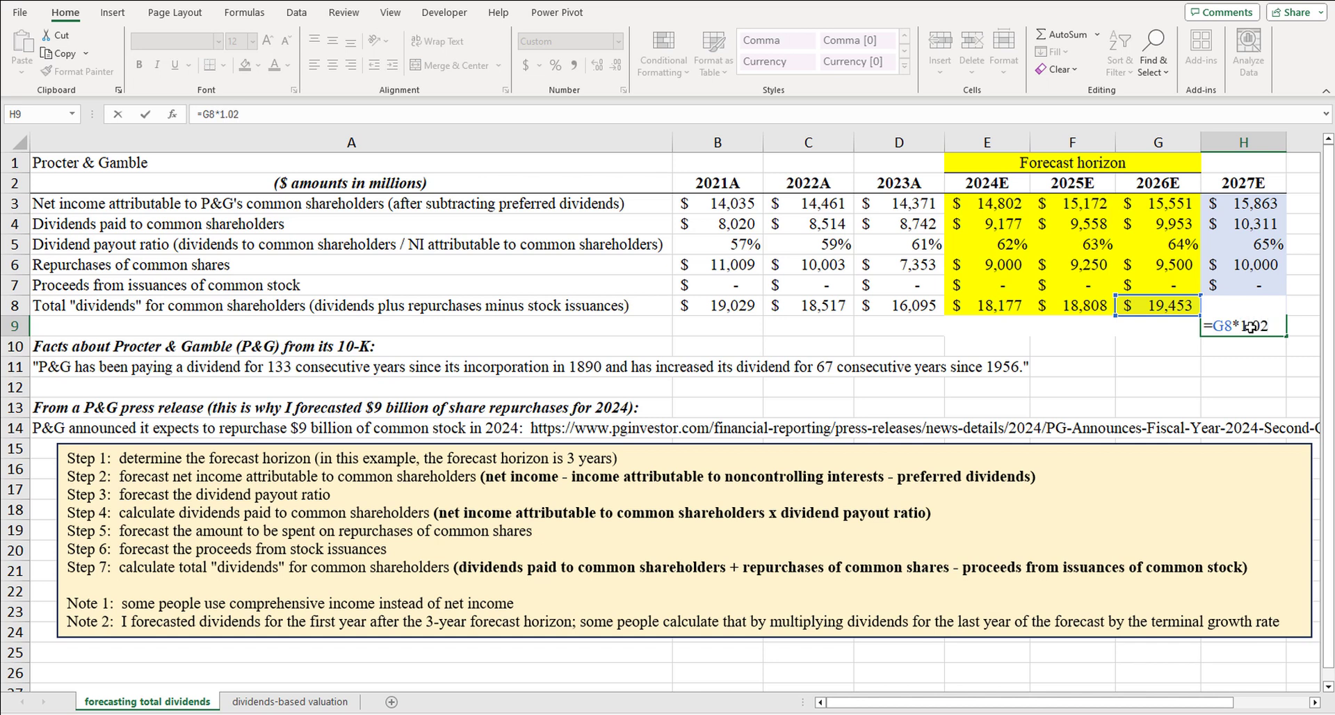
key("Return")
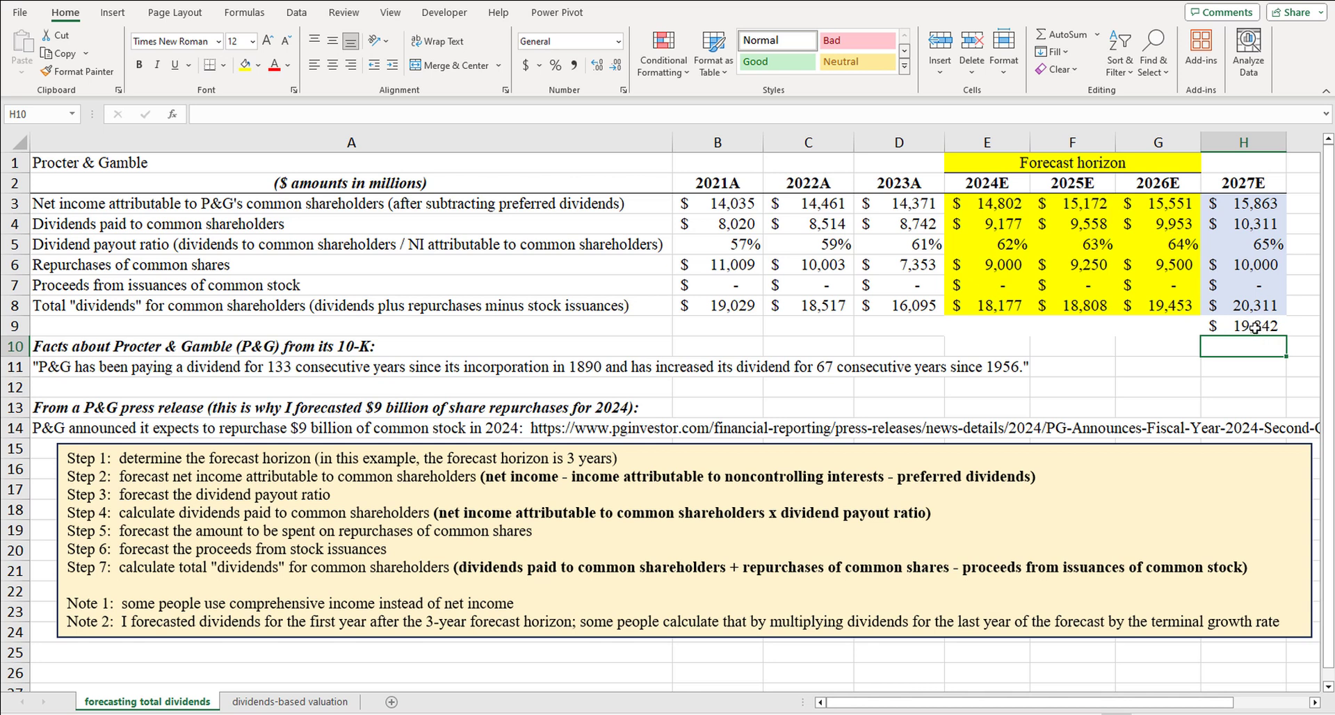
left_click(1249, 247)
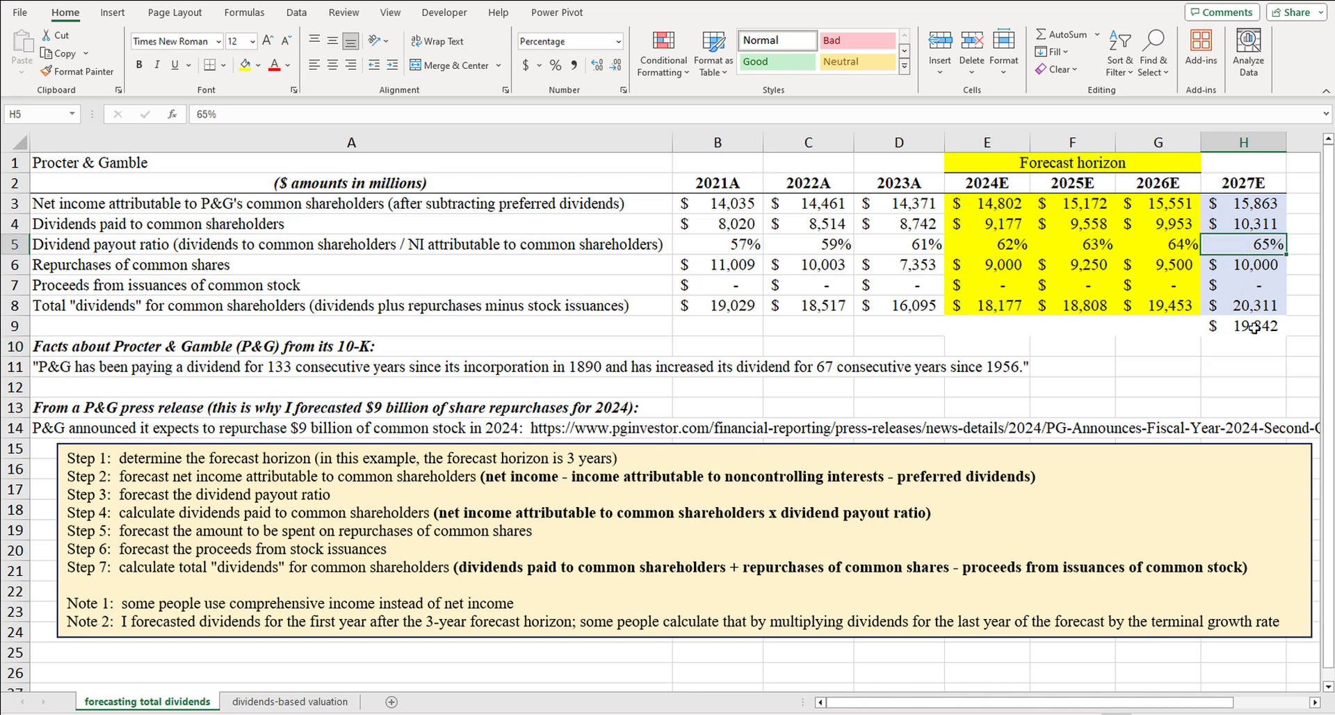
left_click(1246, 210)
left_click_drag(1247, 212, 1266, 300)
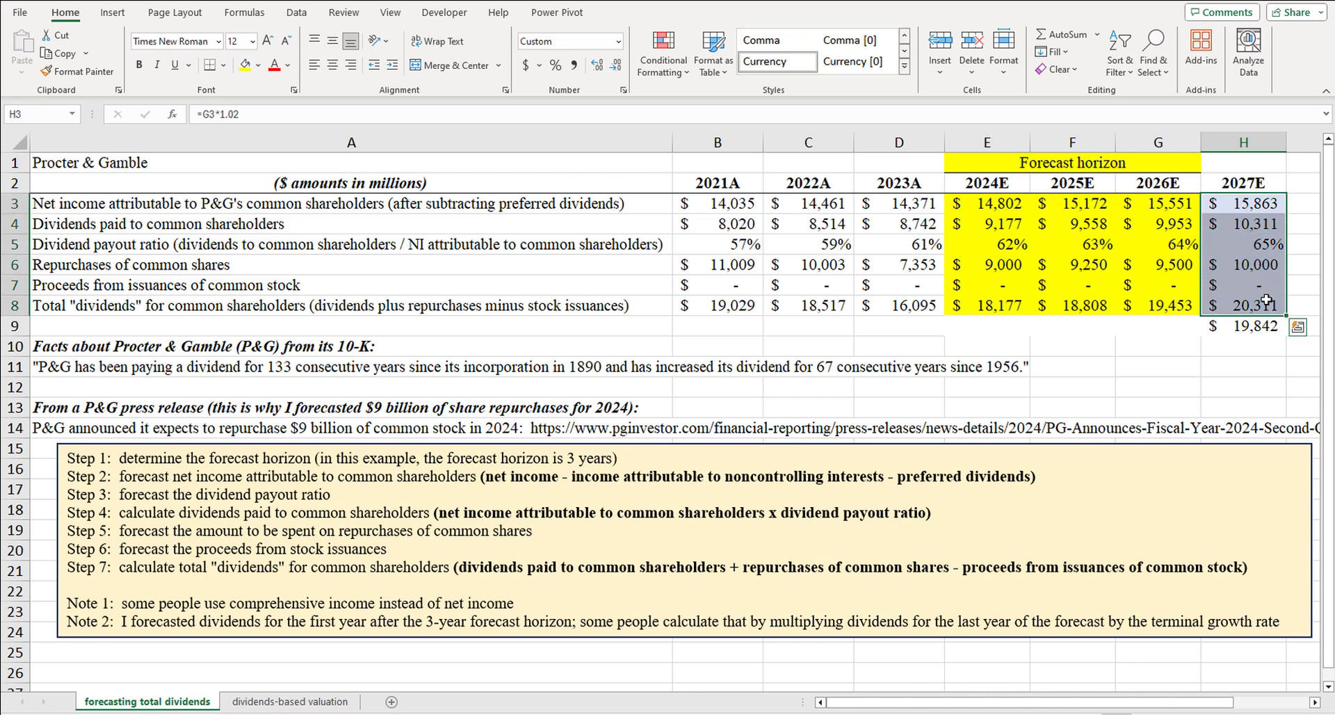
left_click(1253, 246)
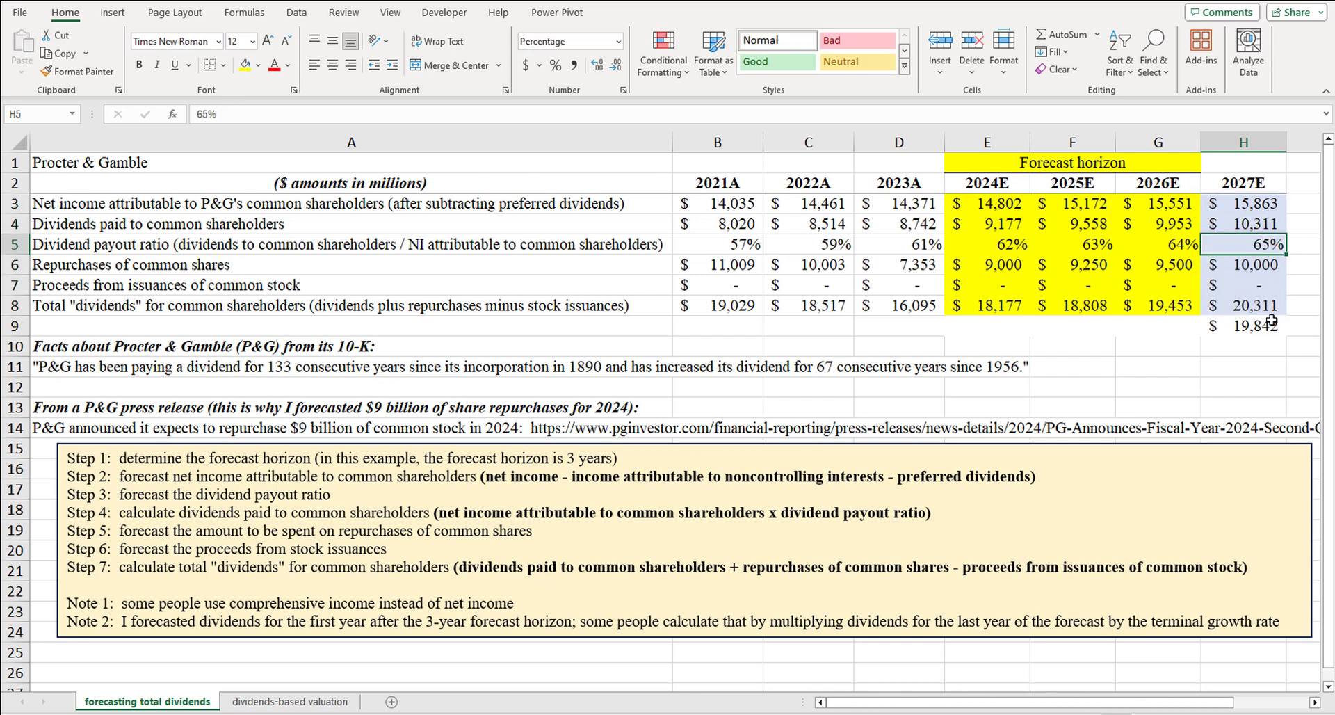
left_click(1249, 327)
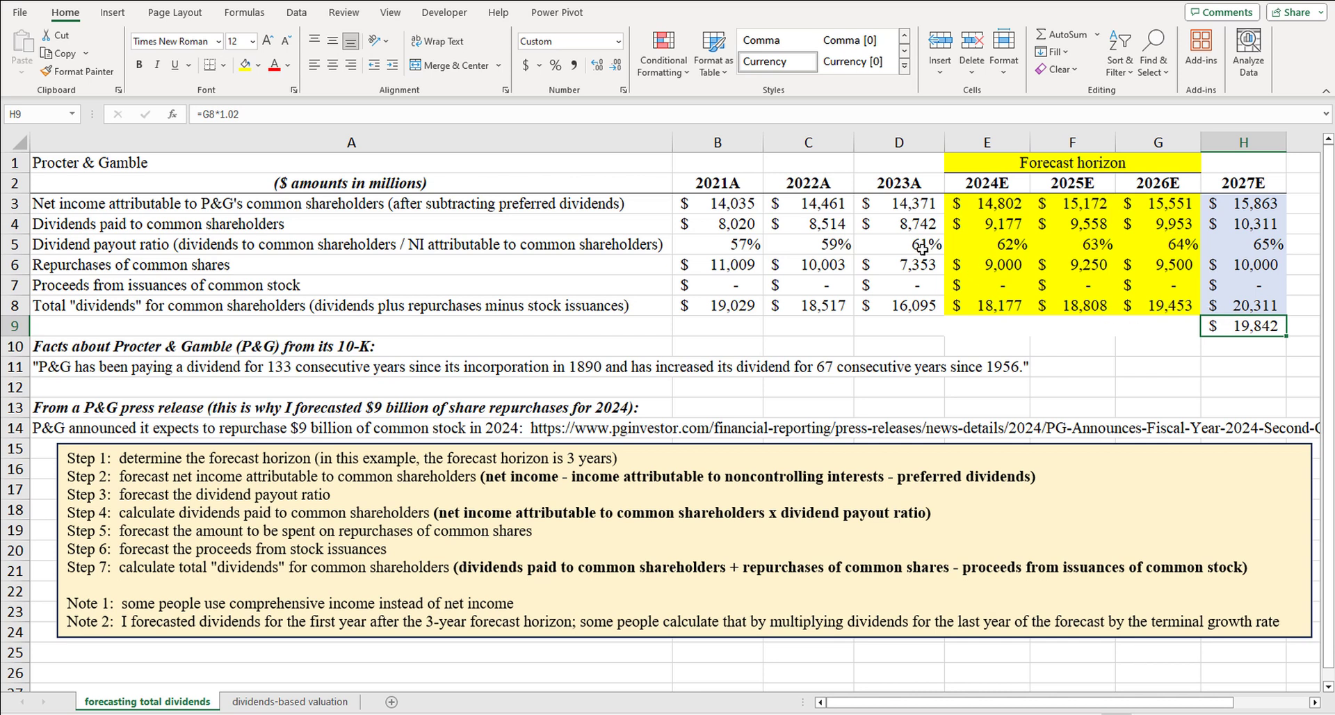
left_click(1172, 304)
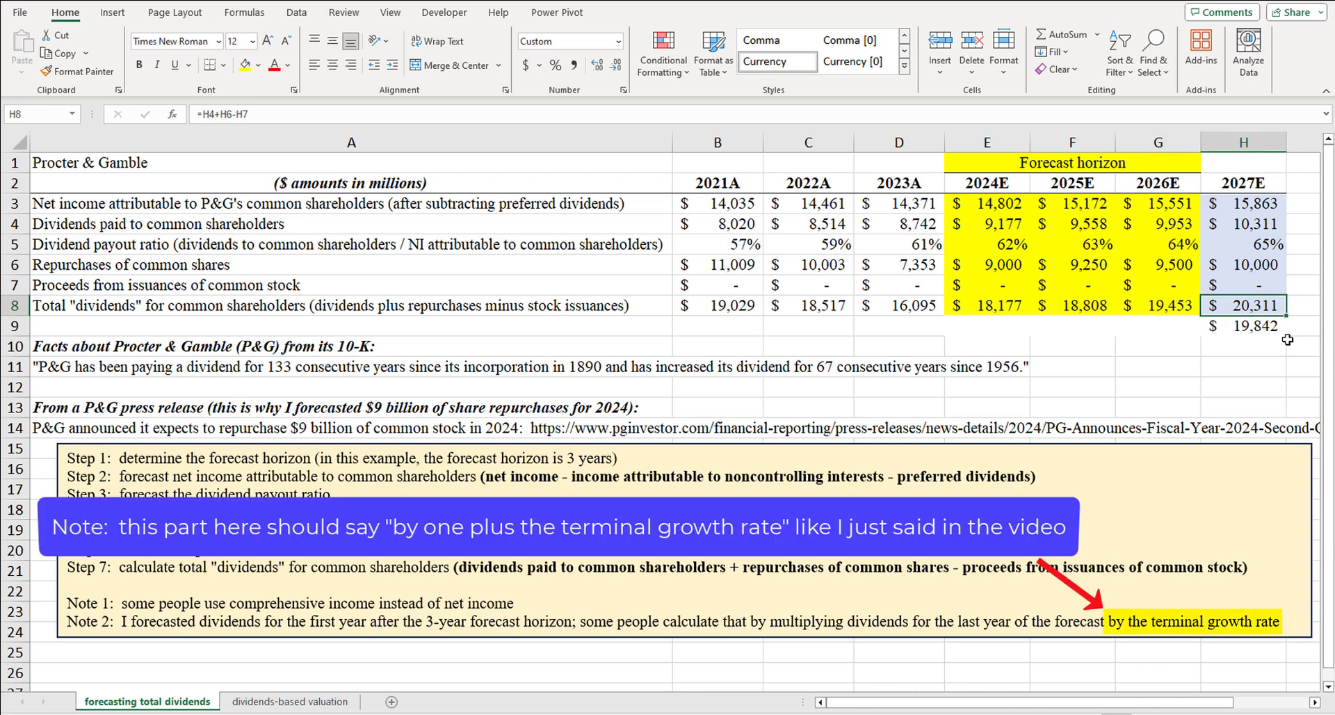
Step: Check the H9 formula's G8 reference without editing, then go to the dividends-based valuation sheet
left_click(1255, 328)
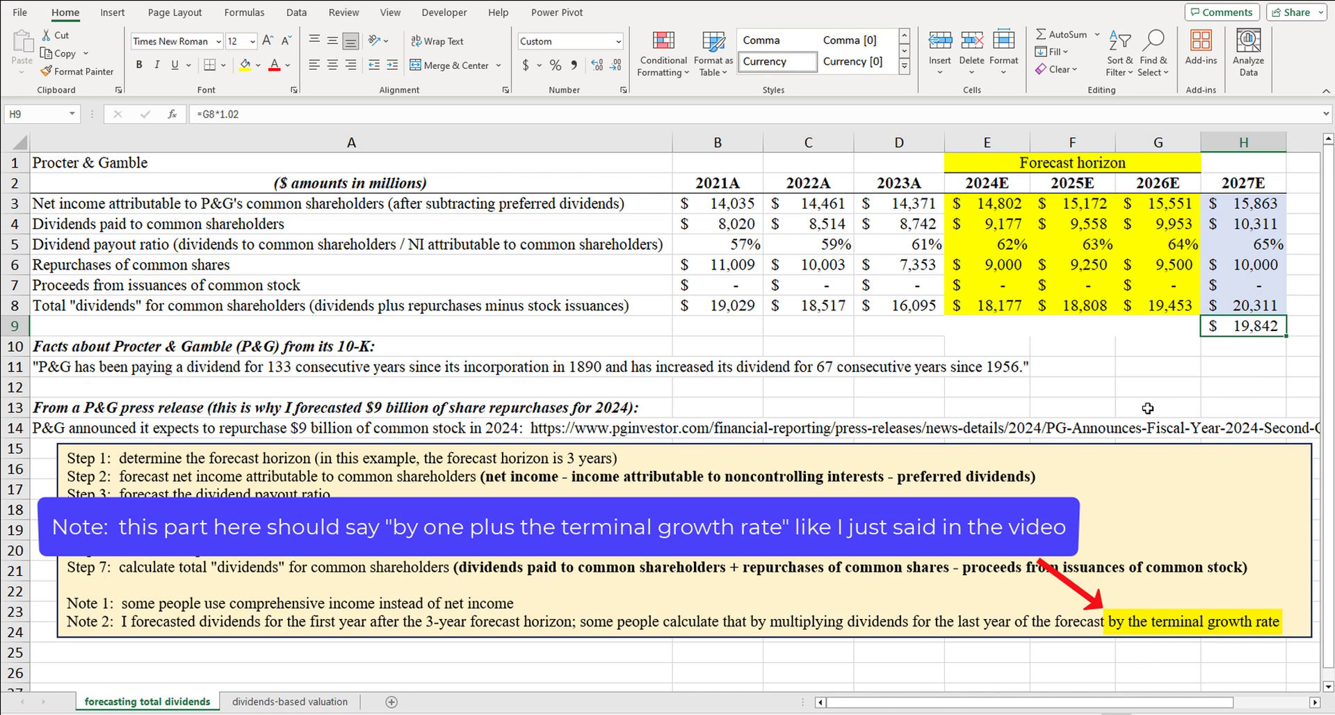
key("F2")
key("Escape")
left_click(1162, 332)
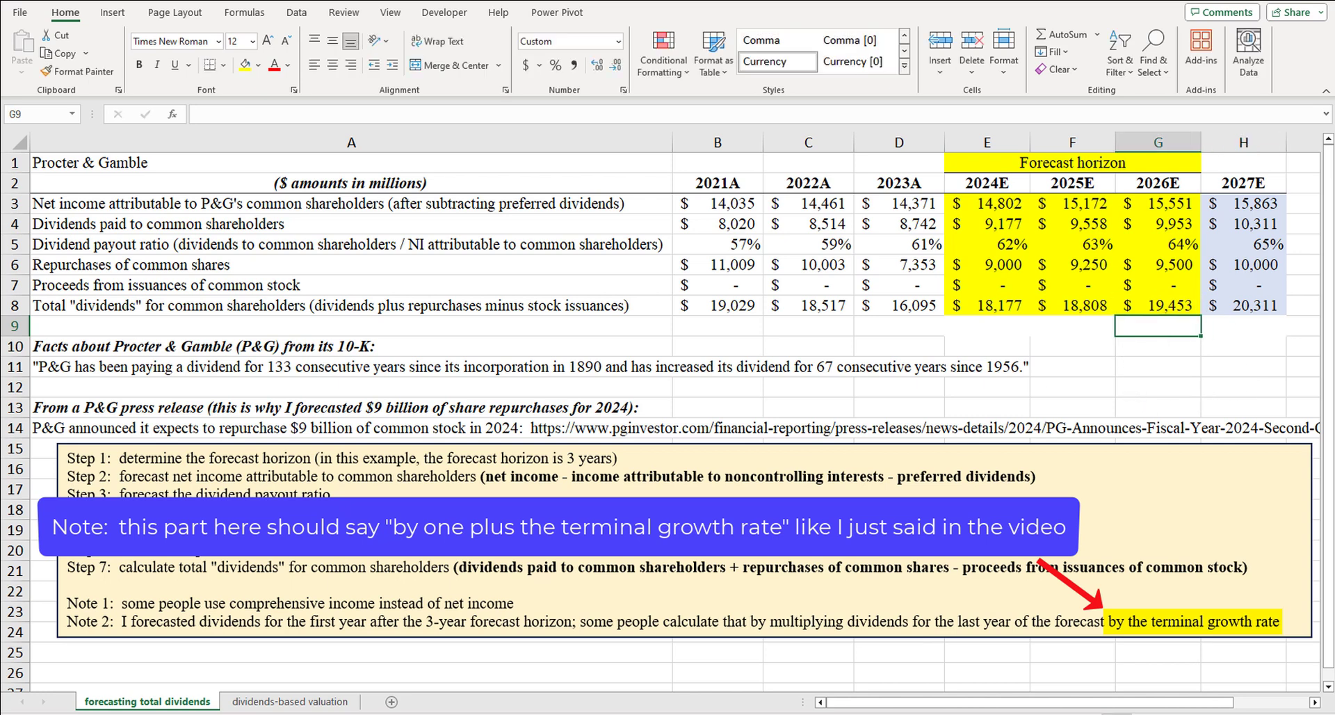
left_click(285, 702)
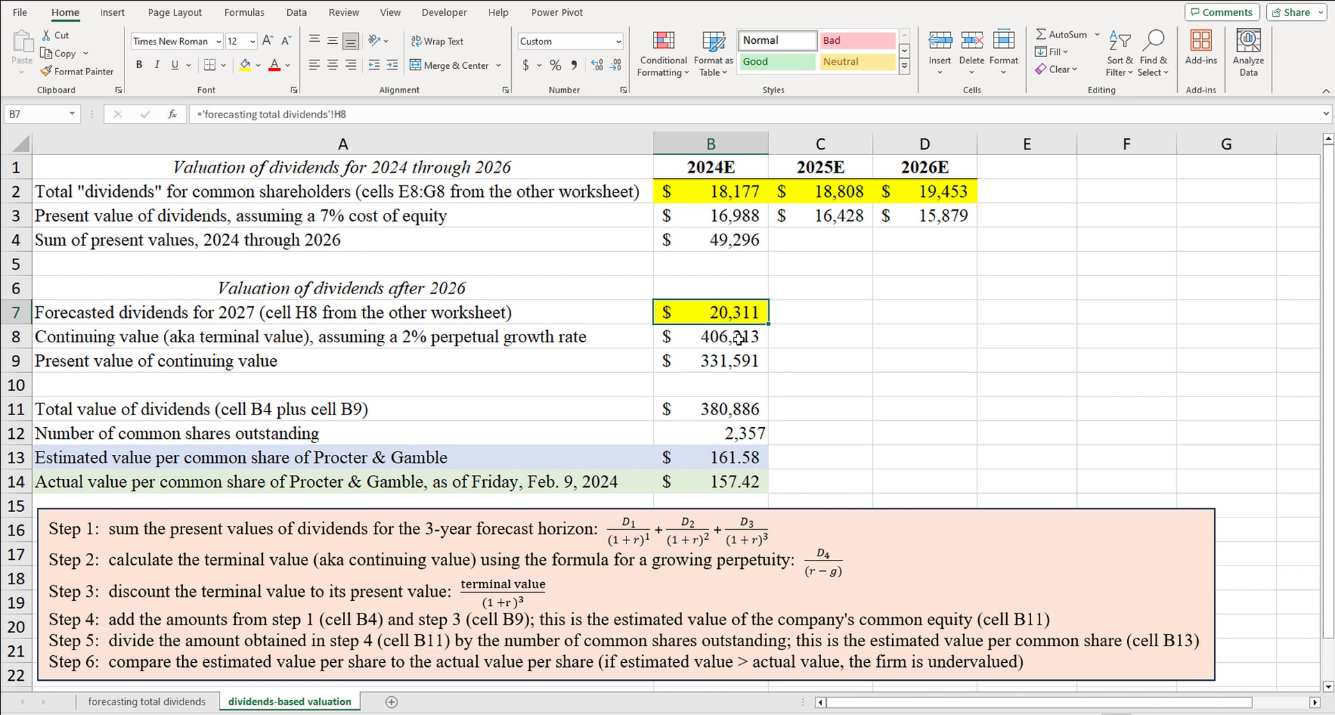
left_click(851, 574)
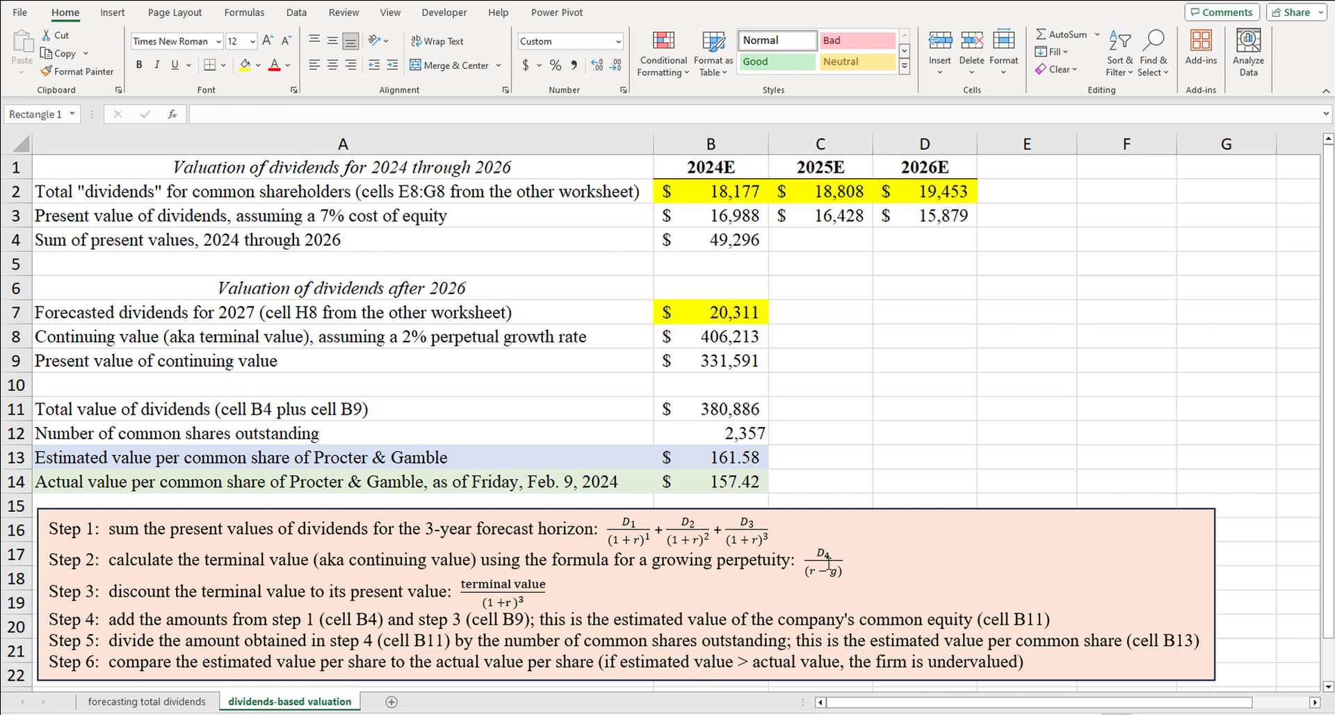
left_click(878, 558)
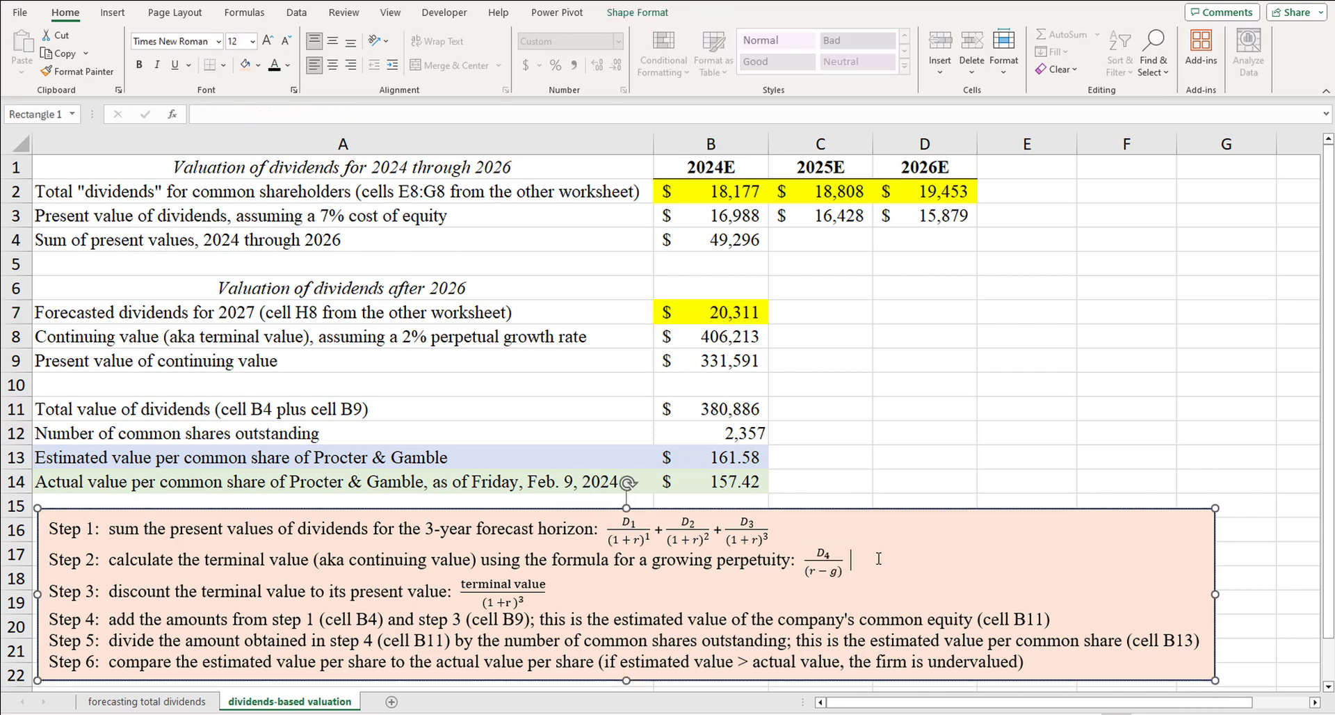
left_click(747, 339)
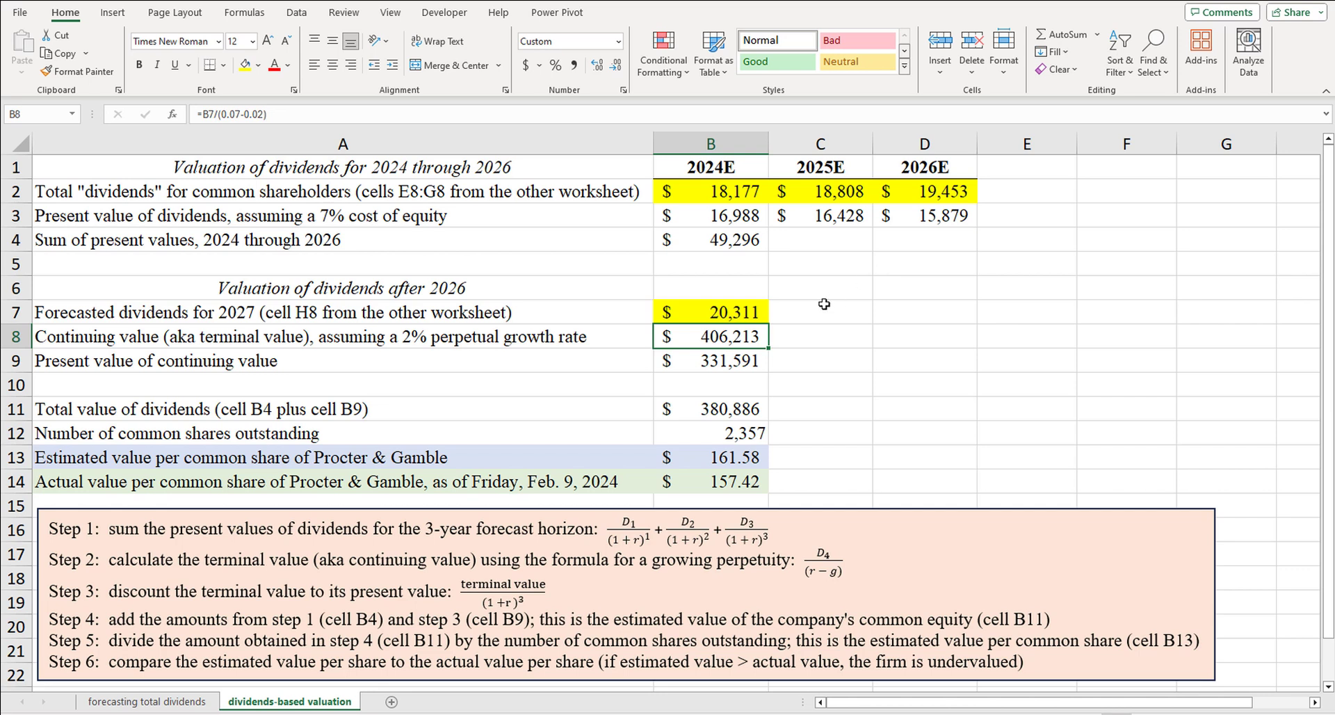
left_click(753, 363)
left_click(380, 123)
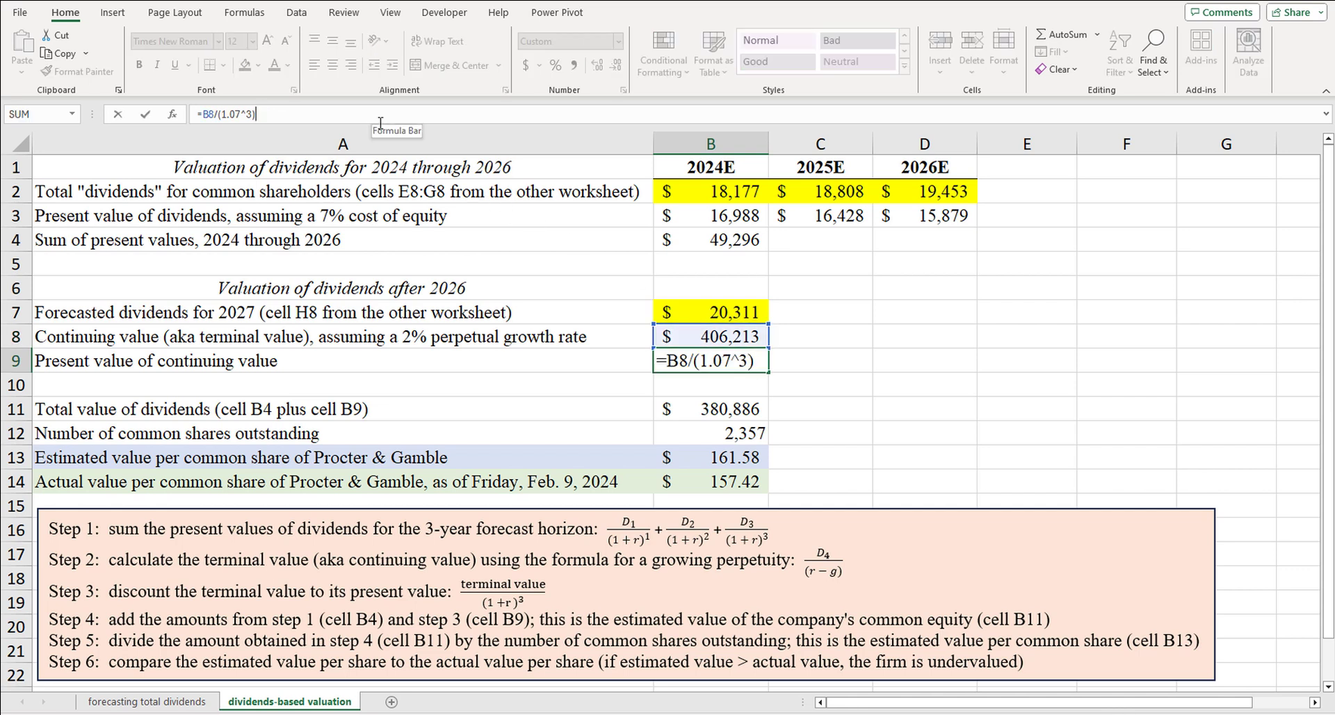
left_click(810, 363)
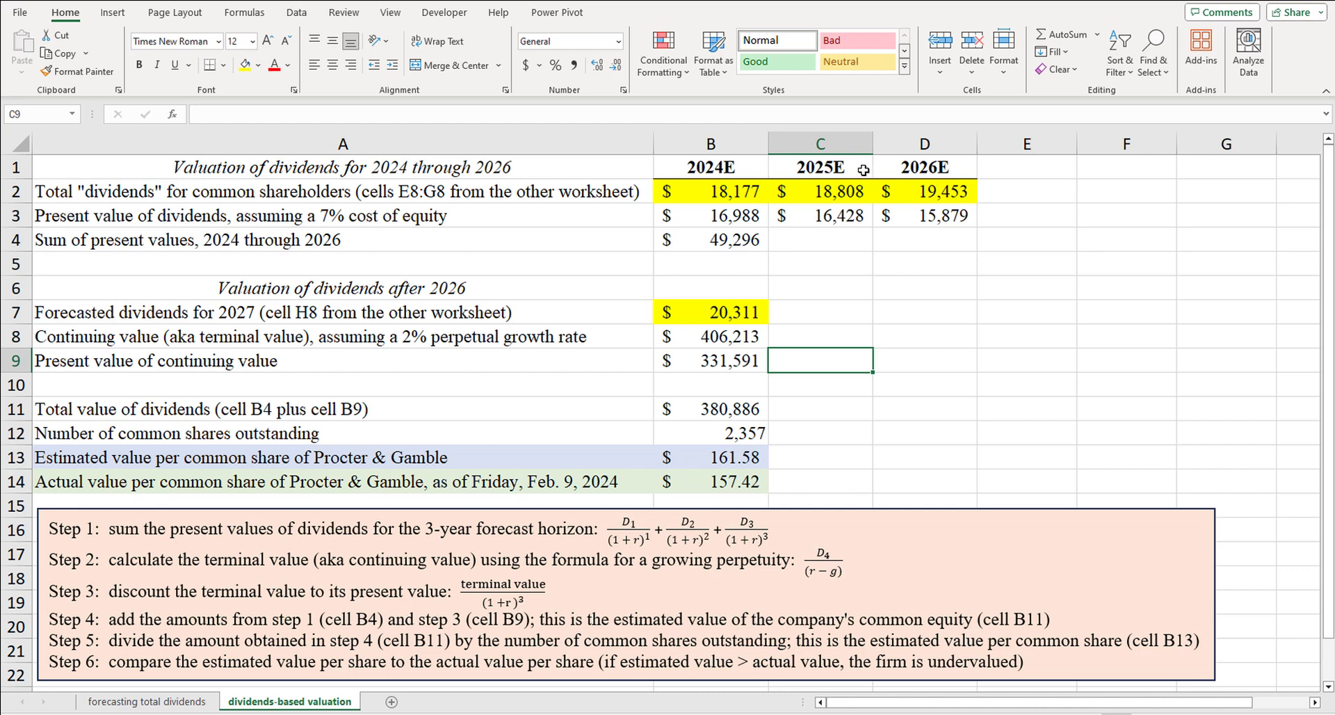
left_click(762, 339)
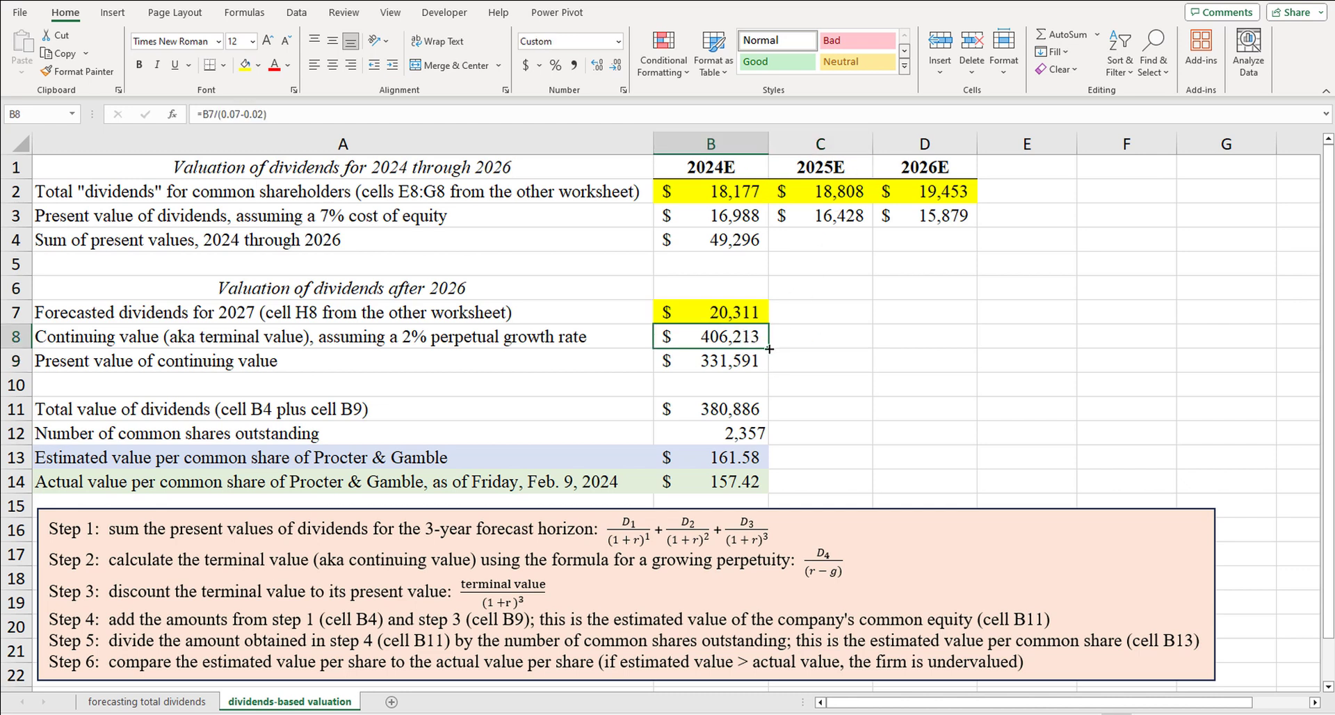
left_click(762, 360)
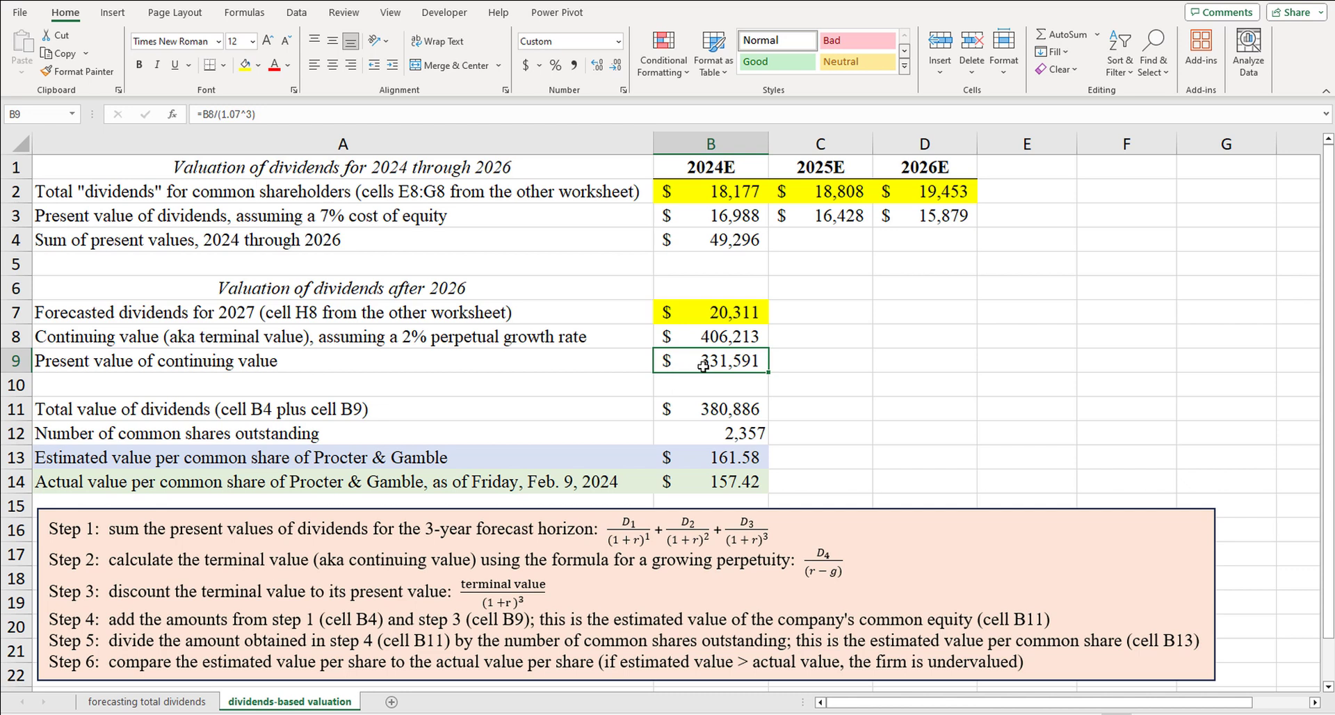
left_click_drag(756, 174, 923, 174)
left_click(797, 360)
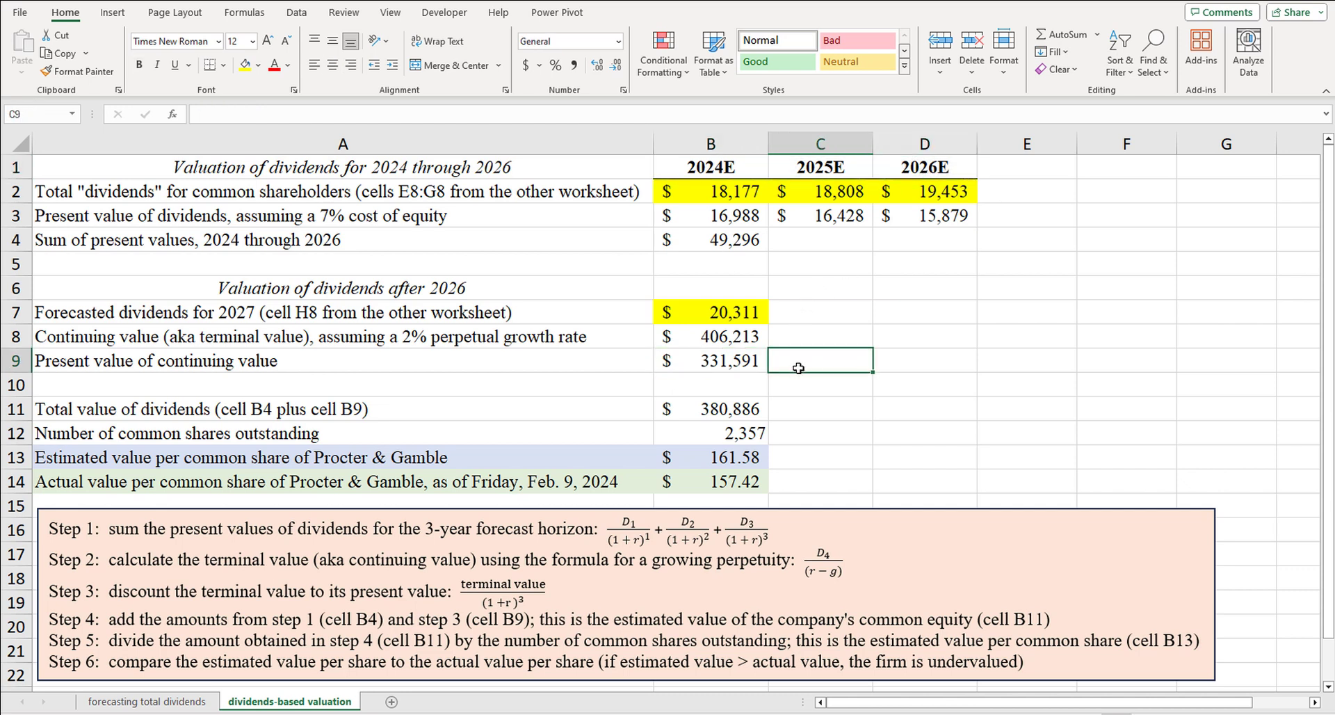
left_click(744, 357)
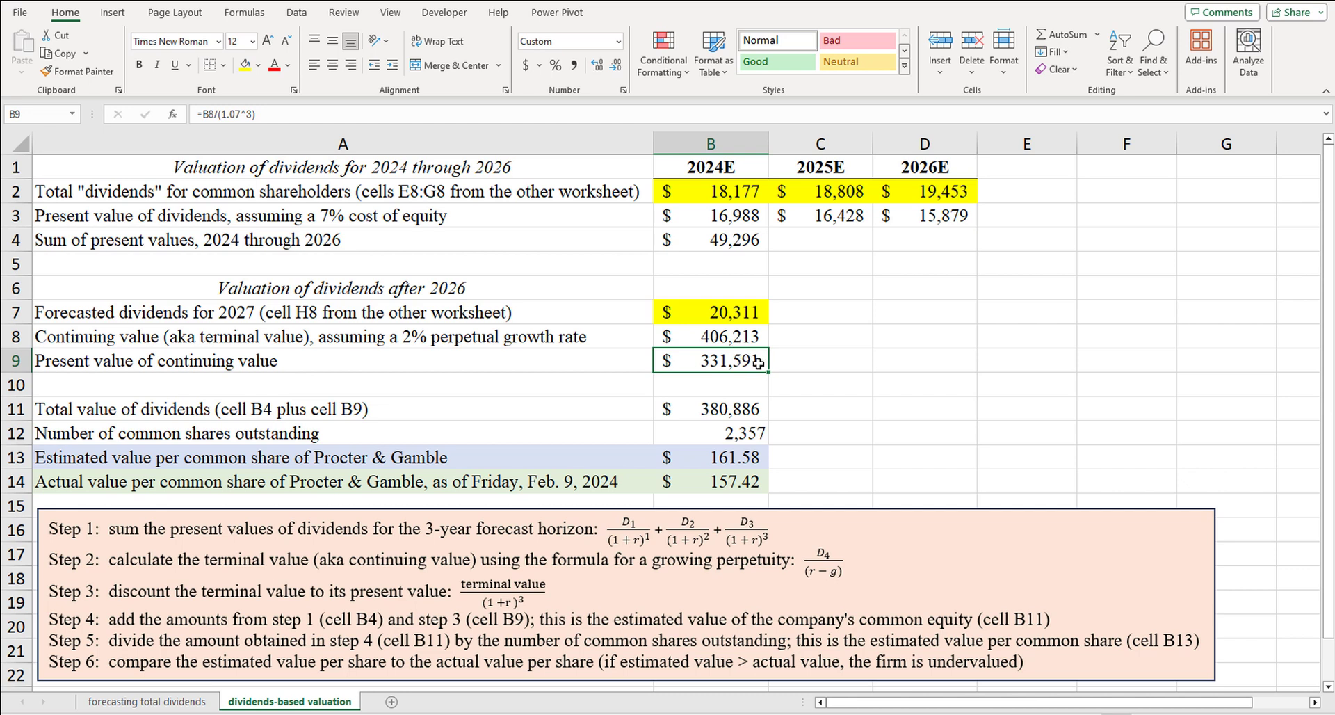
left_click(724, 245)
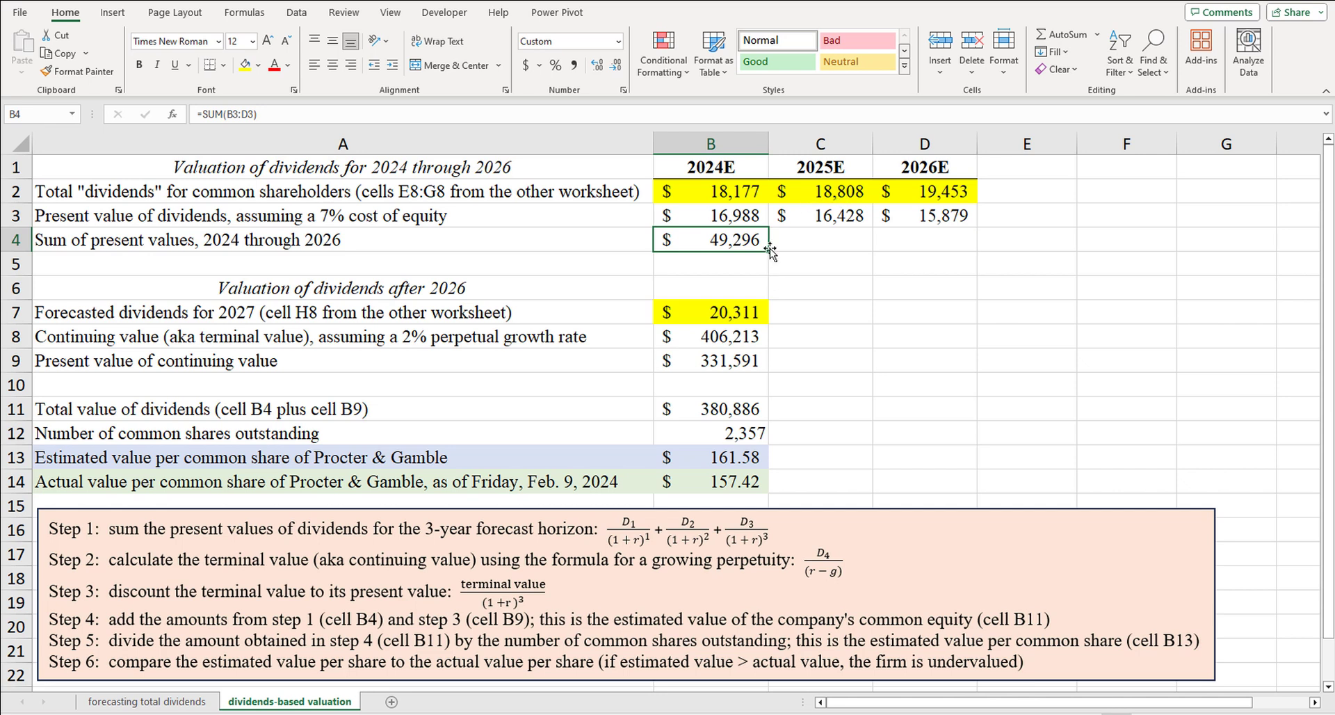
left_click(742, 409)
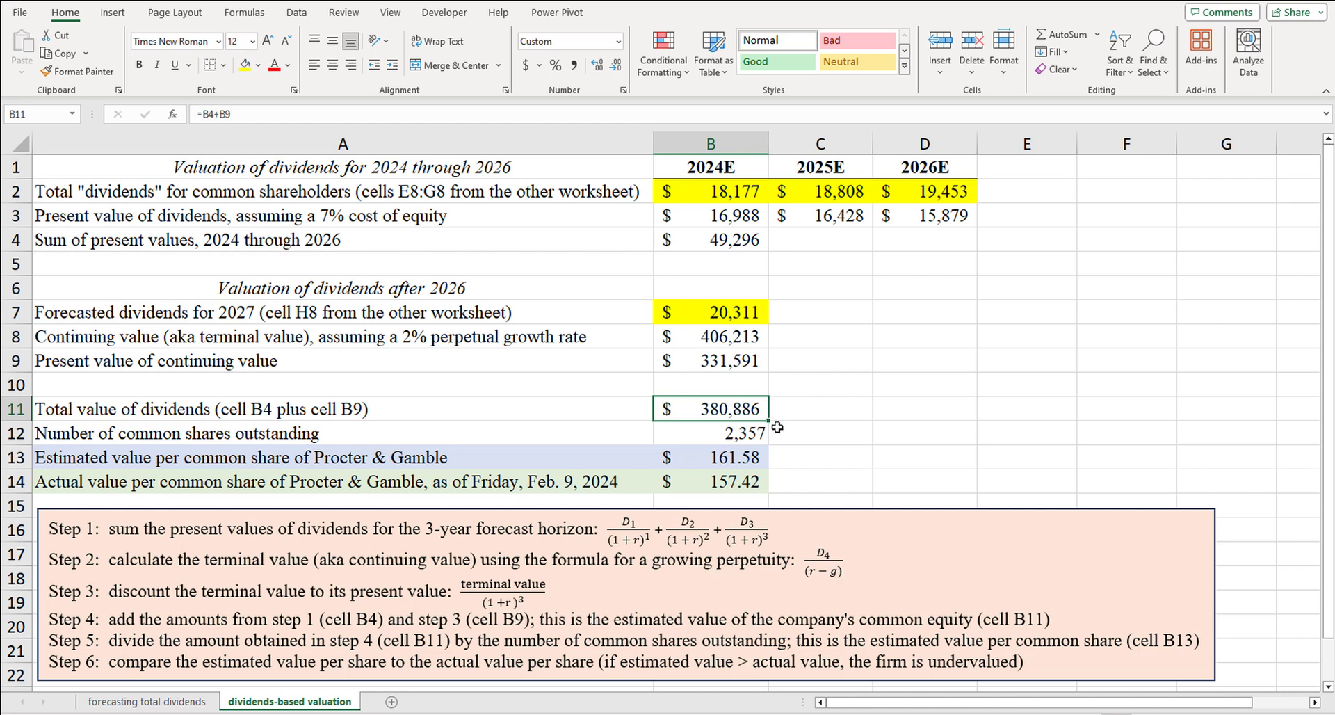
left_click(733, 435)
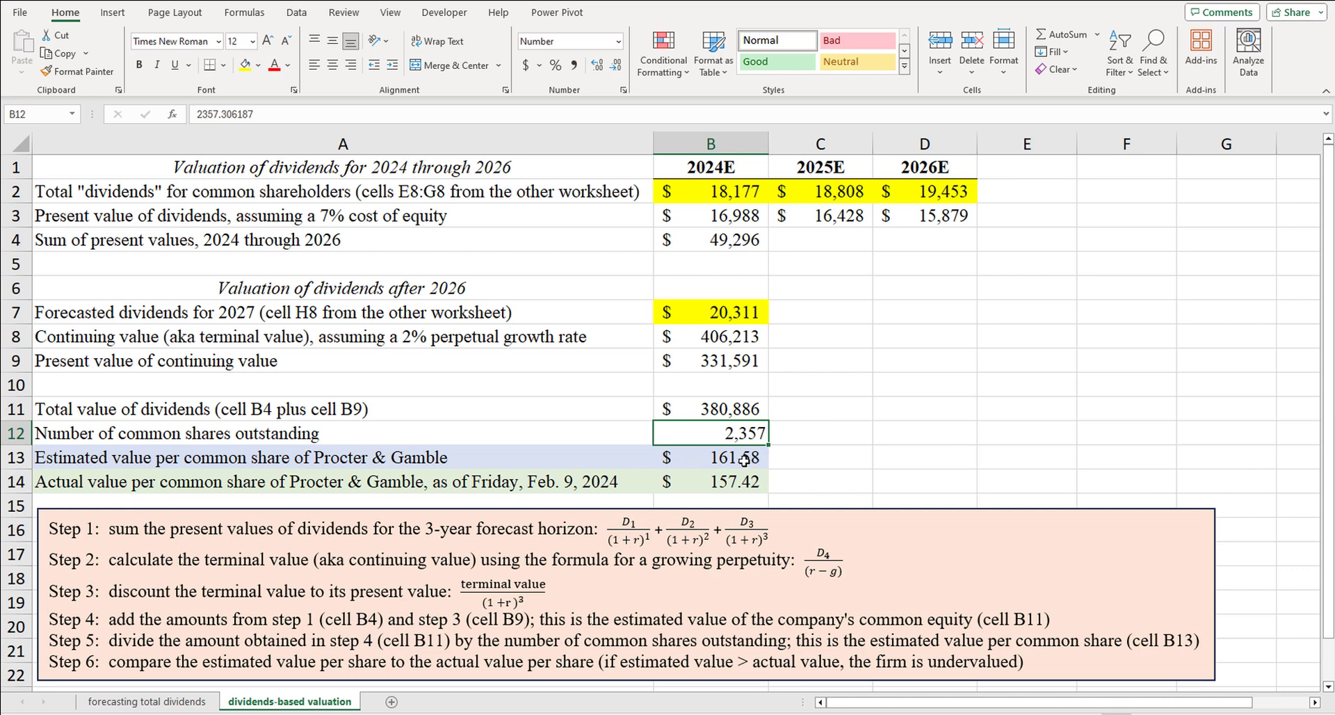
left_click(741, 459)
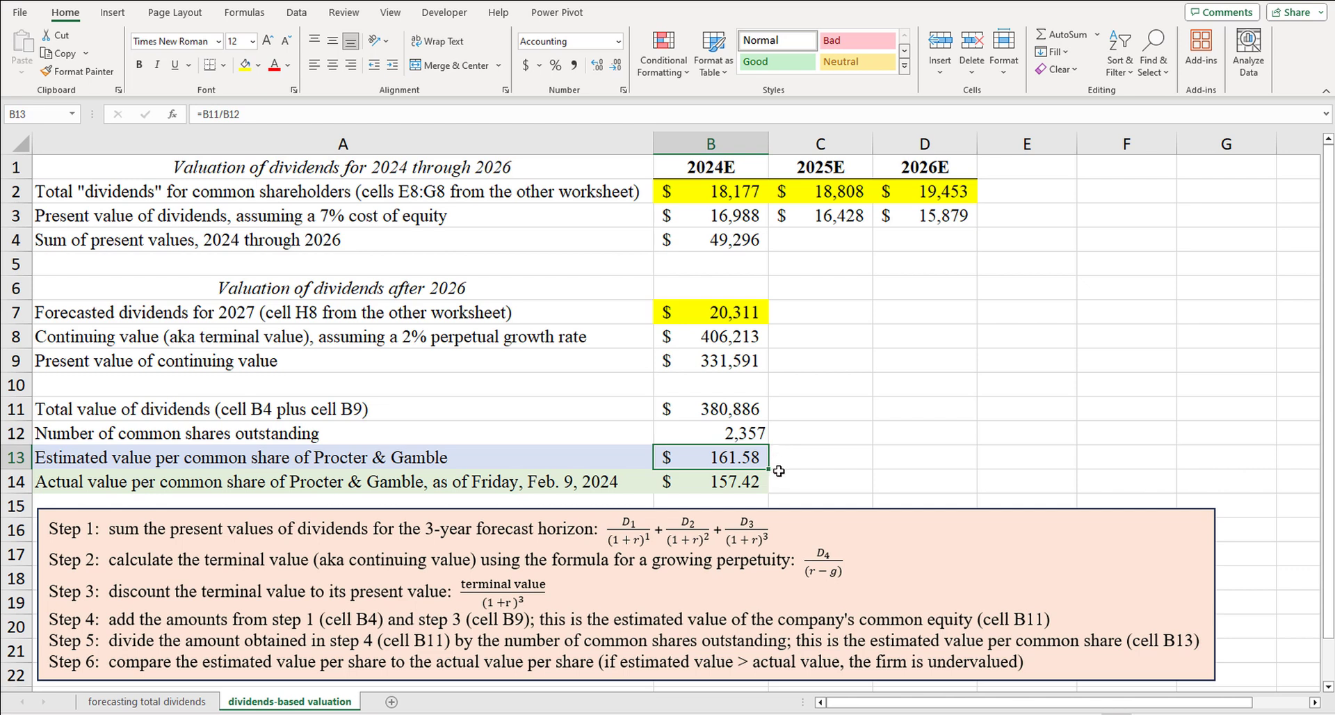
left_click(257, 485)
left_click(812, 480)
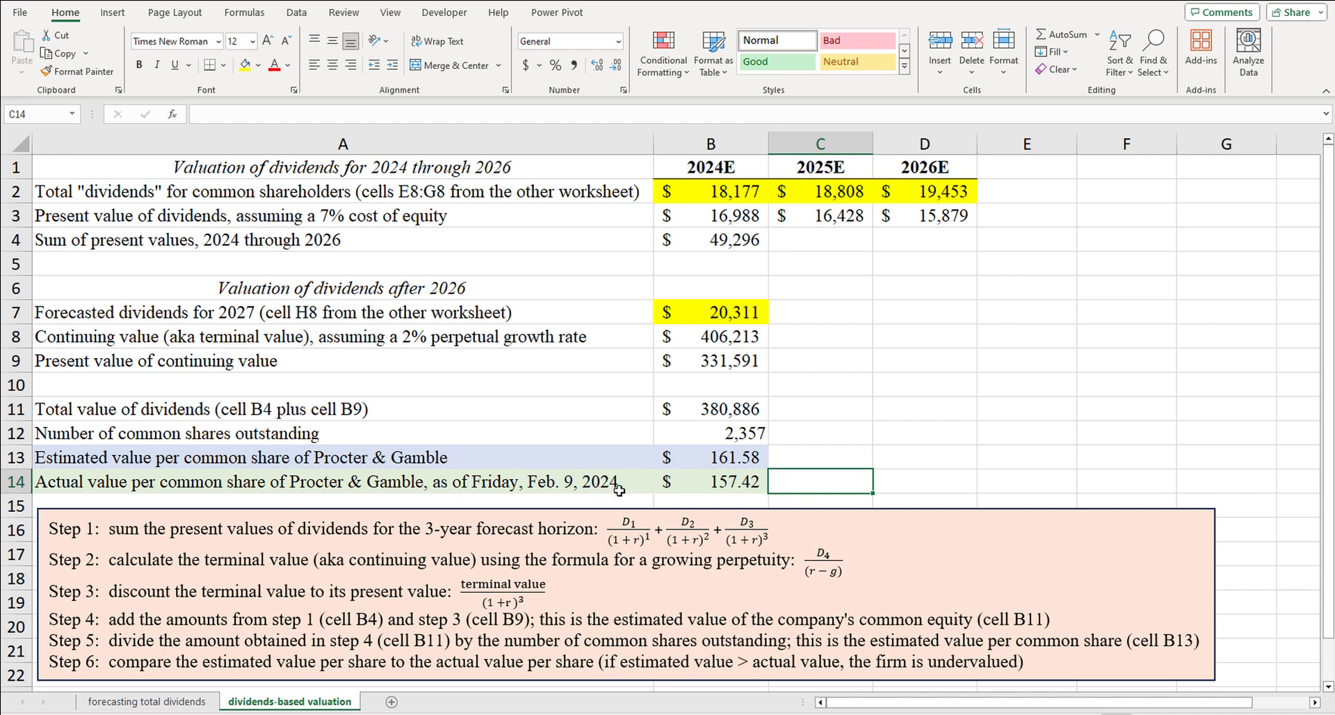
left_click(722, 484)
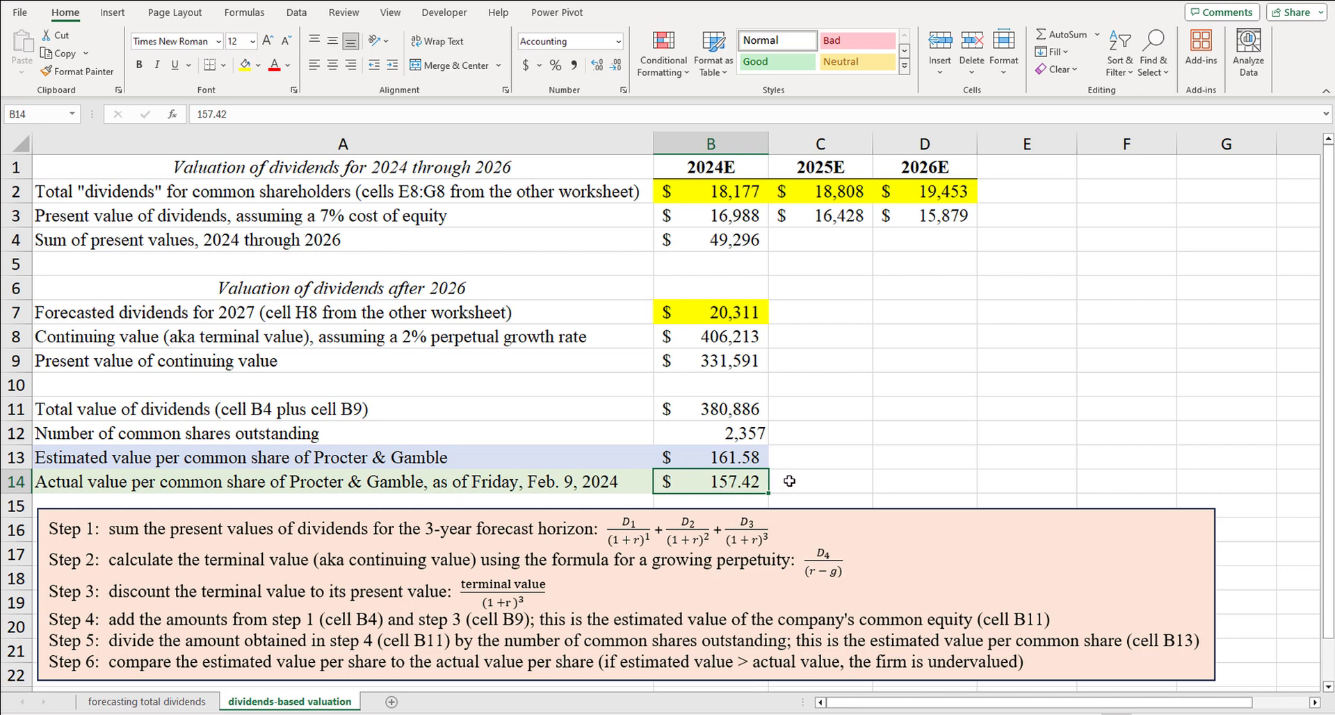
left_click(741, 458)
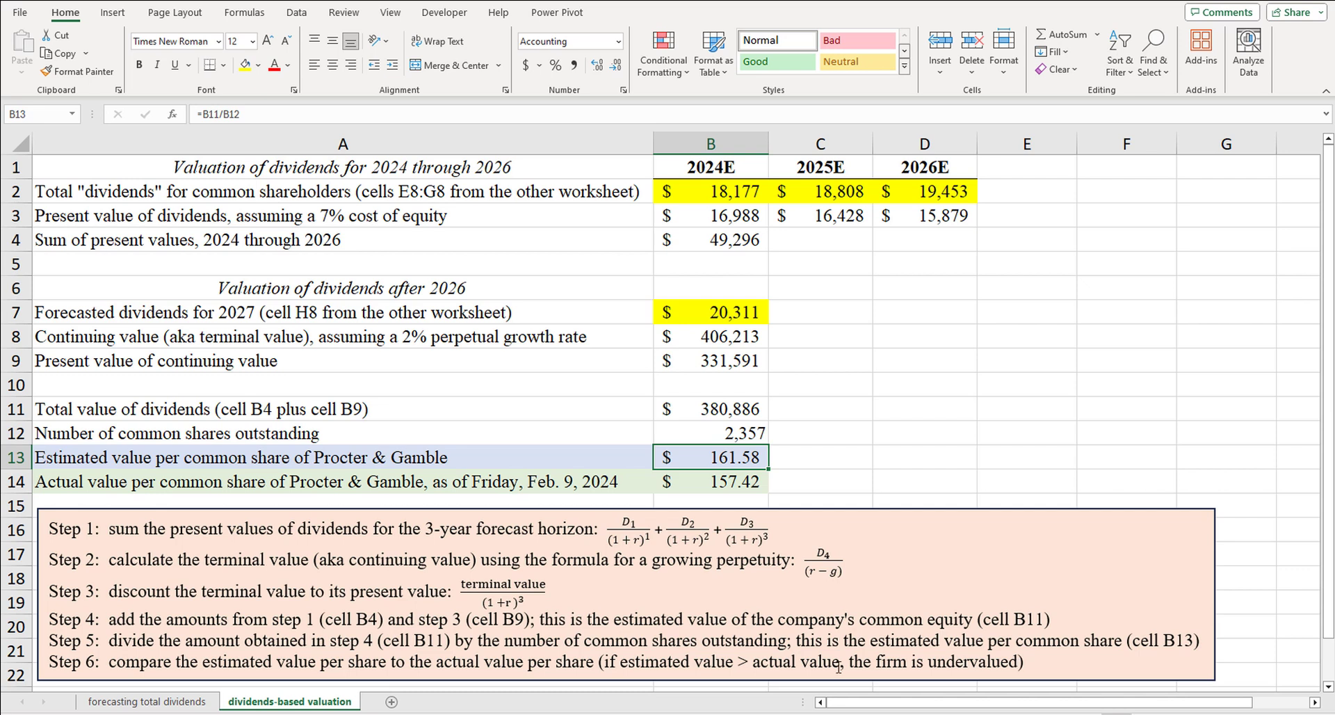
left_click_drag(847, 664, 607, 664)
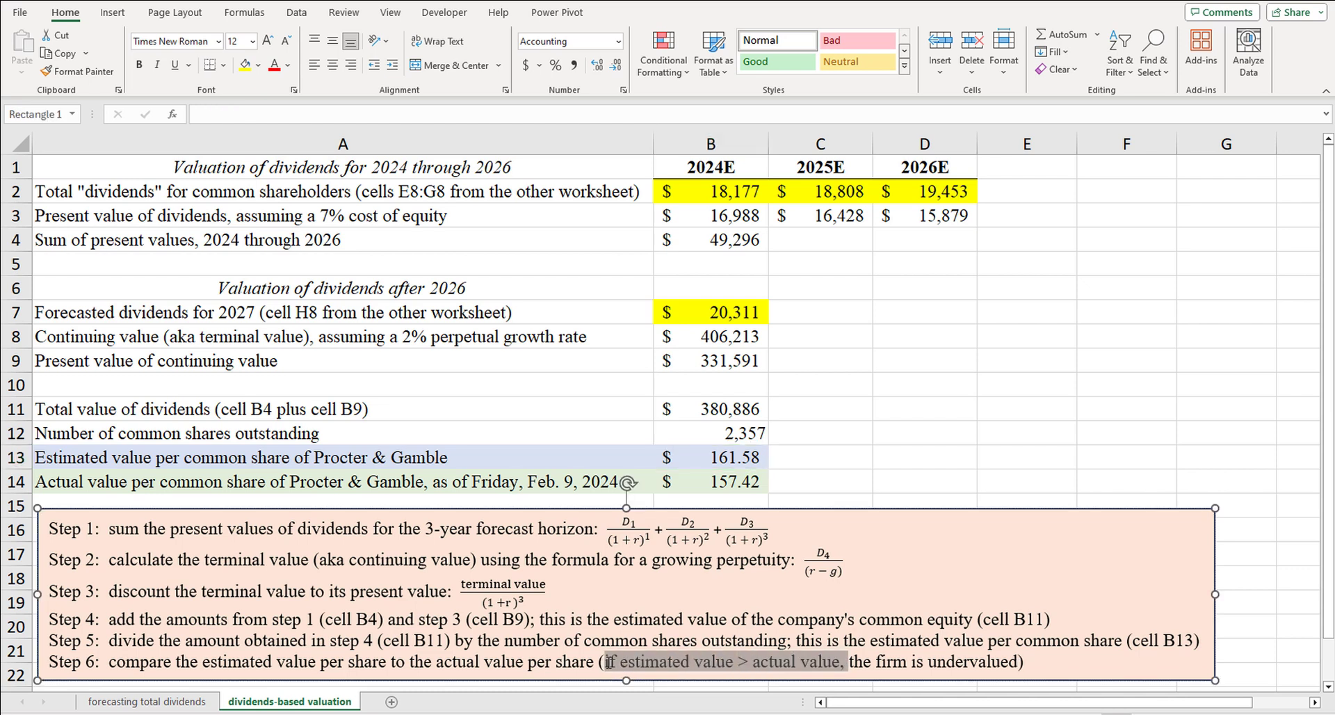
left_click(842, 662)
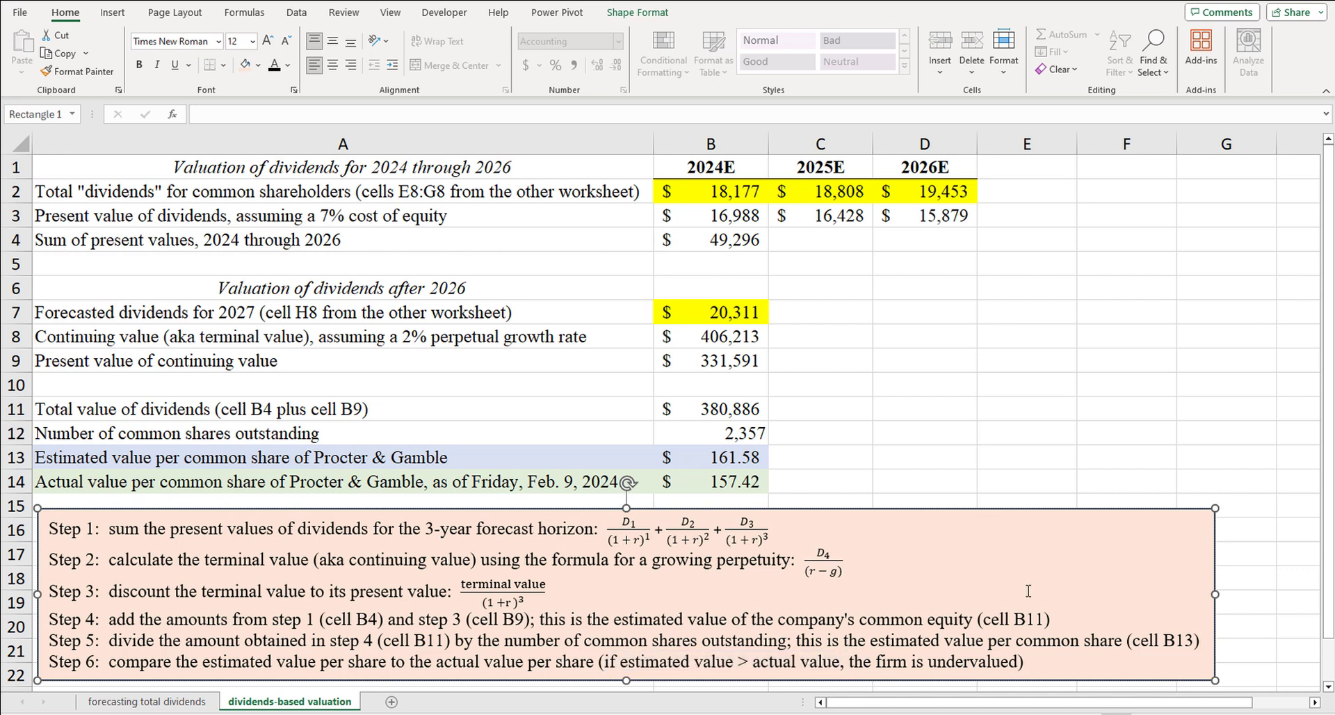